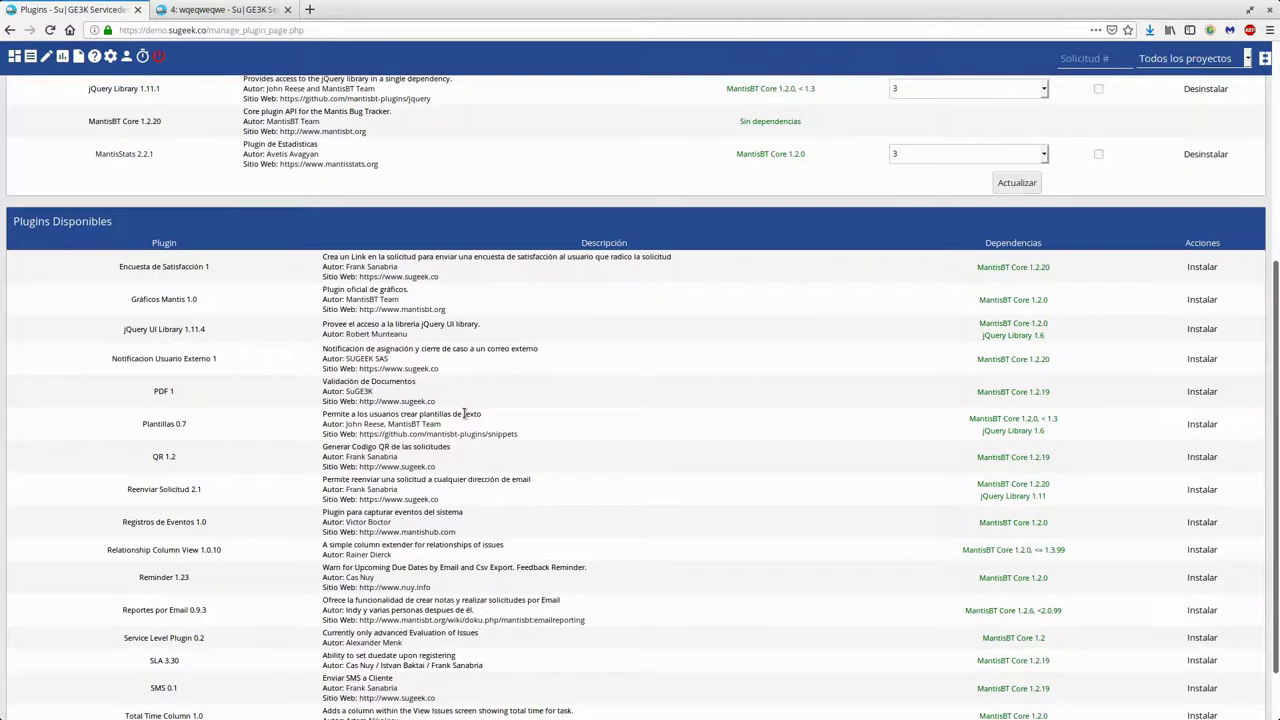
Install the Notificacion Usuario Externo 1 plugin, glance at the Usuarios list, and return to Plugins
{"action": "triple_click", "coordinate": [183, 362]}
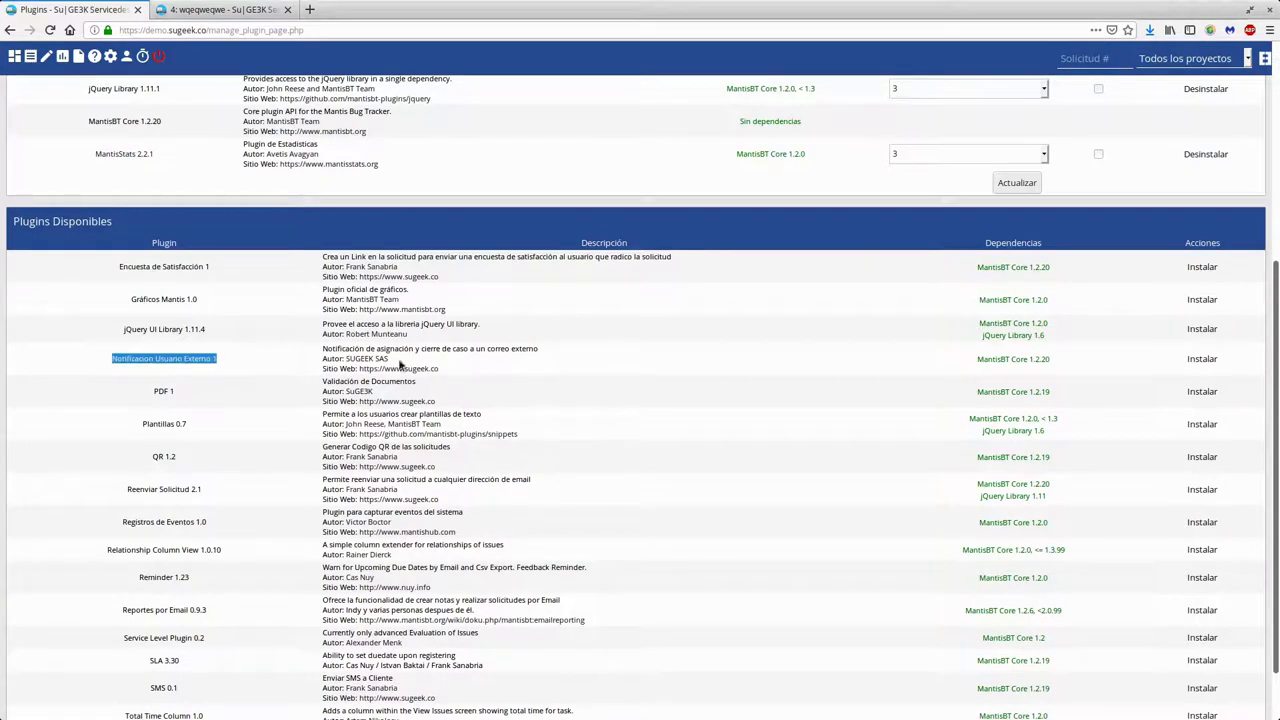
{"action": "left_click", "coordinate": [1201, 359]}
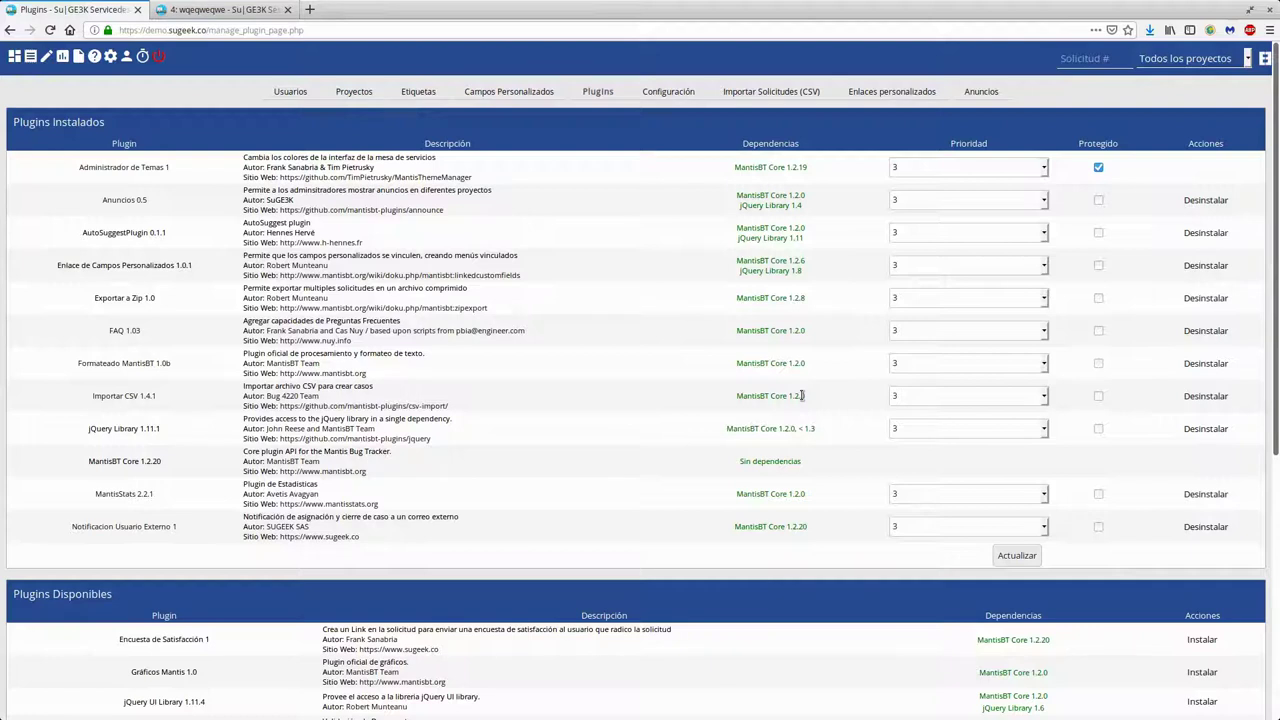
{"action": "left_click", "coordinate": [300, 92]}
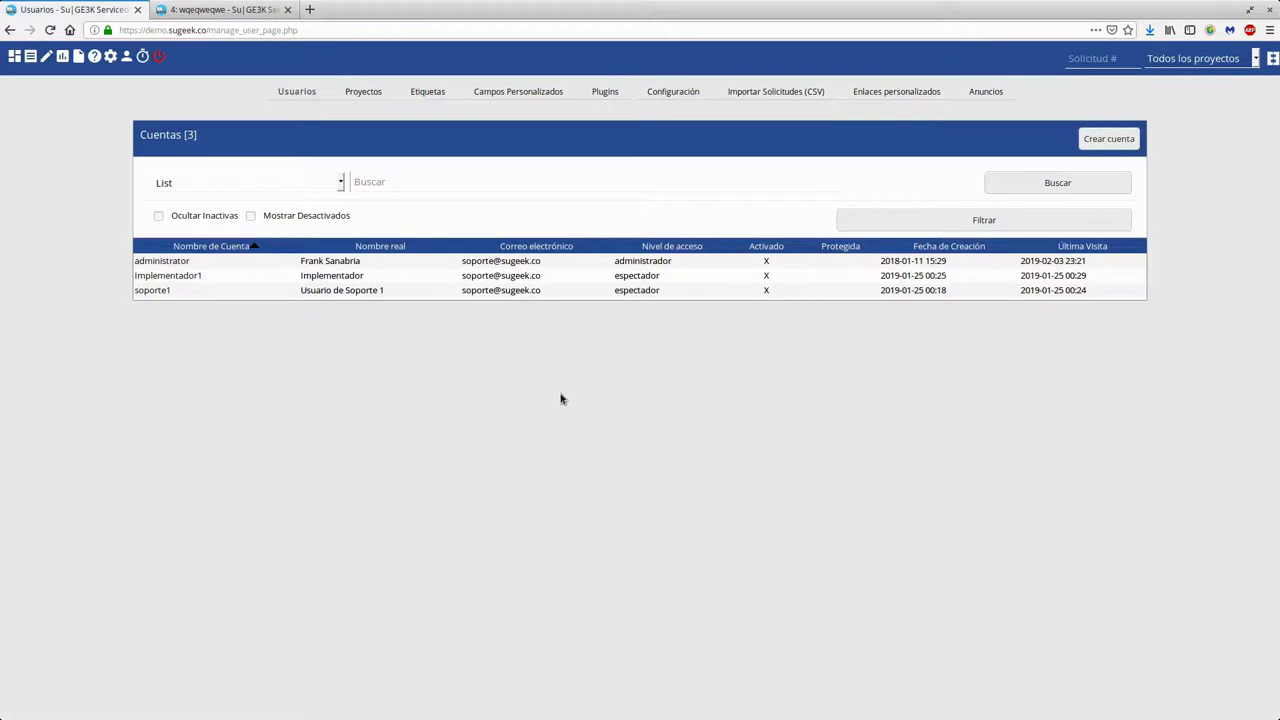
{"action": "left_click", "coordinate": [605, 92]}
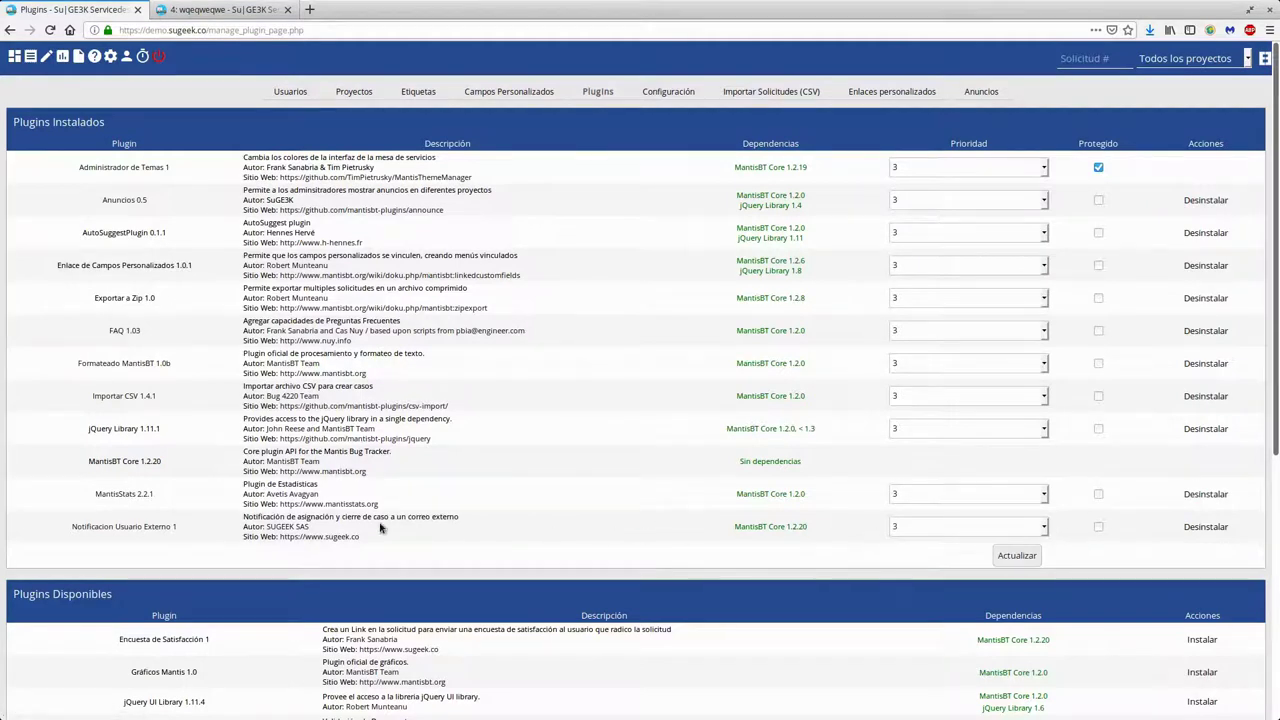
Open the Notificacion Usuario Externo settings and review its email and user-name custom field options
{"action": "left_click", "coordinate": [130, 528]}
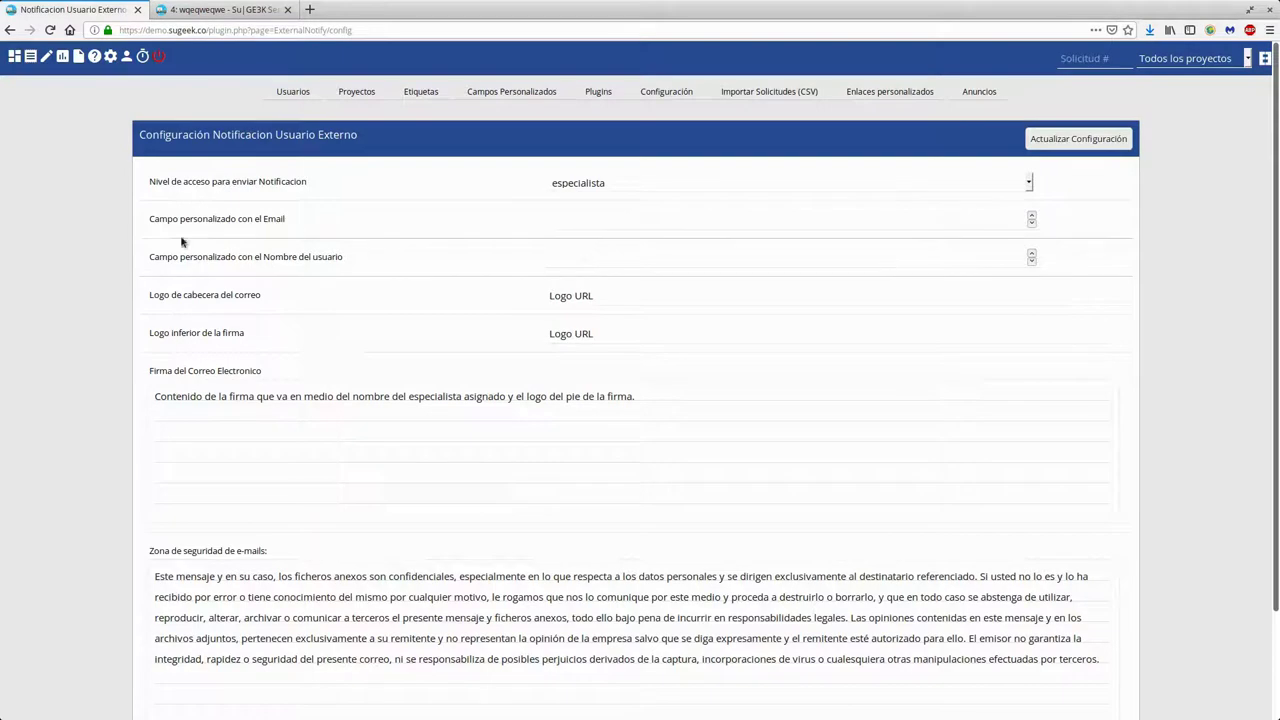
{"action": "left_click_drag", "start_coordinate": [160, 219], "coordinate": [285, 225]}
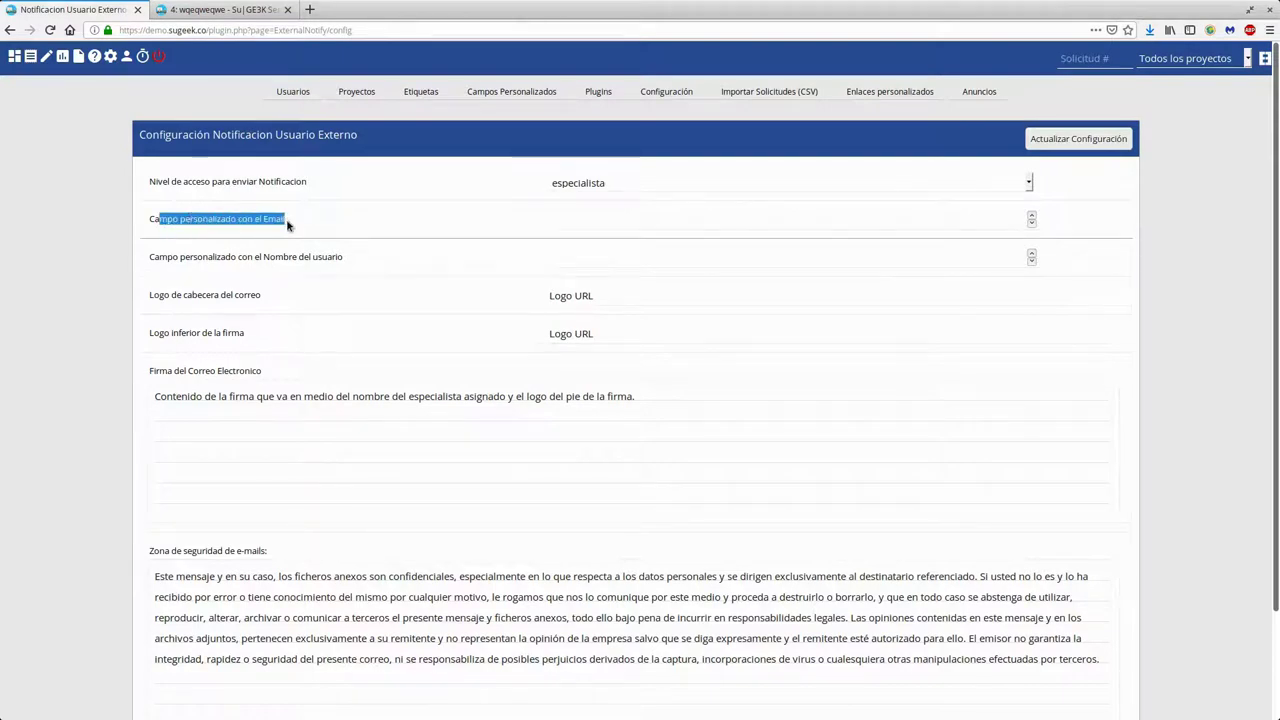
{"action": "left_click_drag", "start_coordinate": [237, 257], "coordinate": [340, 259]}
{"action": "left_click", "coordinate": [345, 260]}
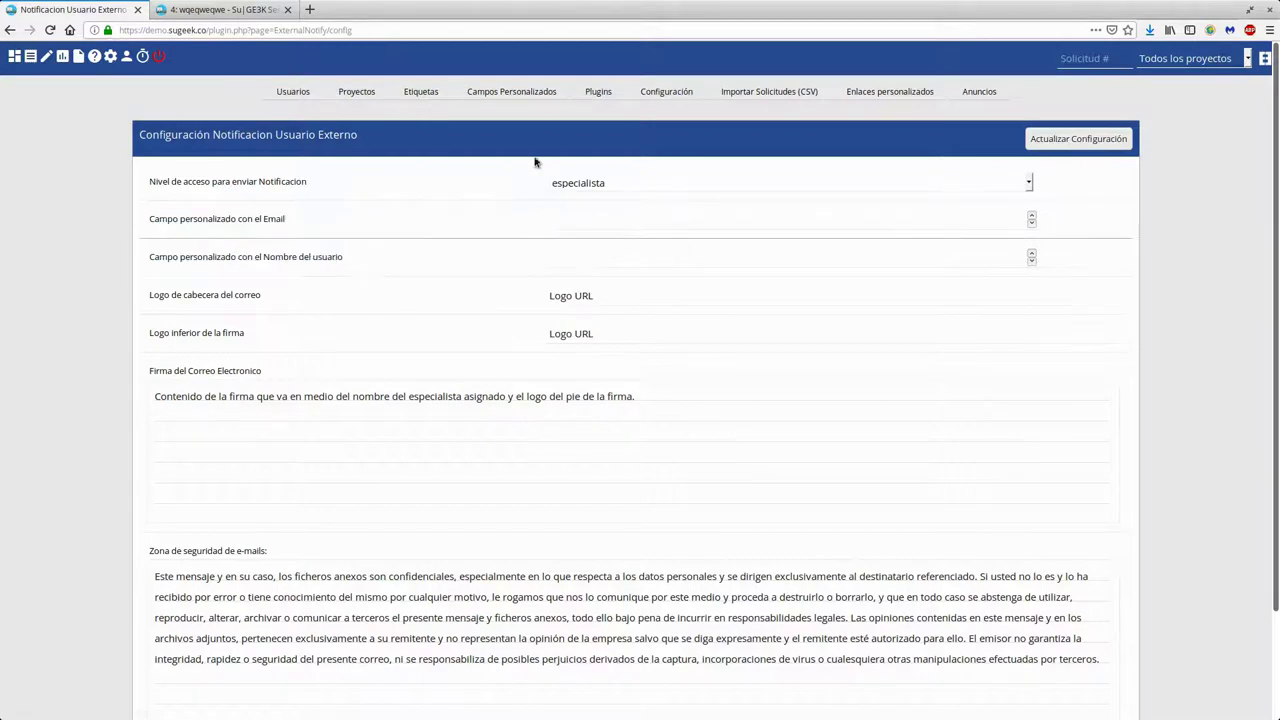
{"action": "left_click", "coordinate": [528, 97]}
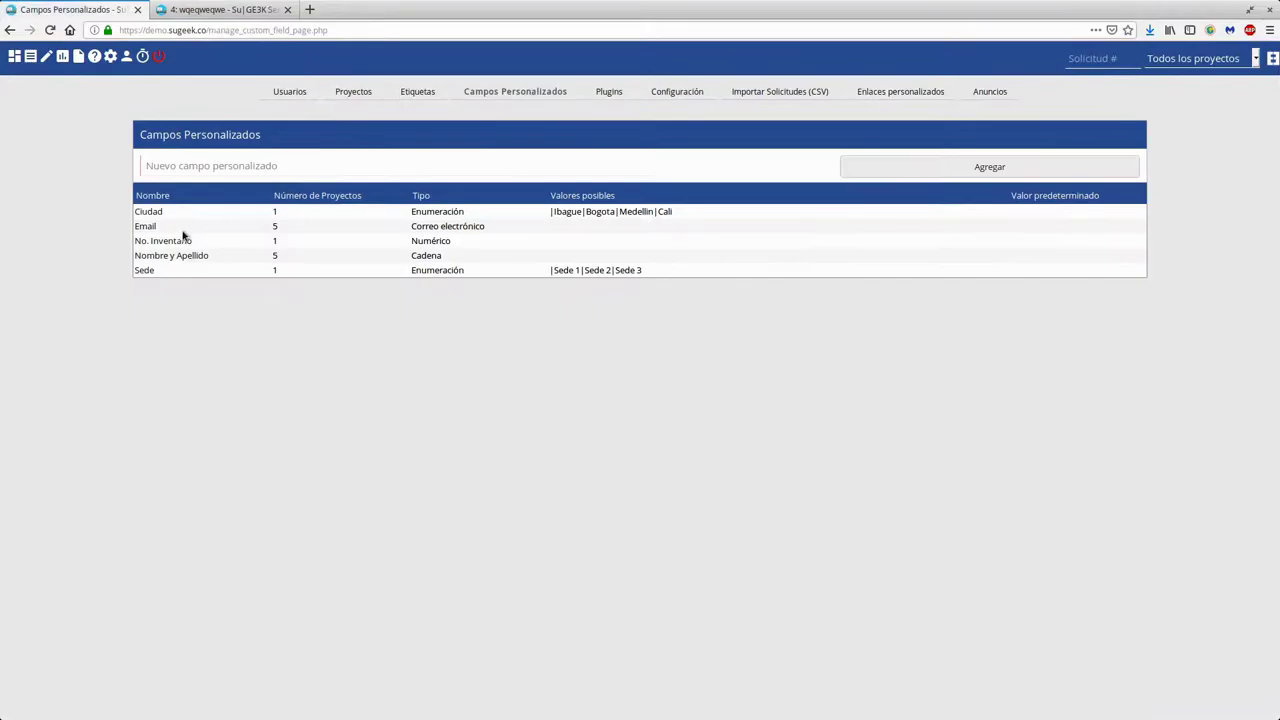
Open the Email custom field and note its field_id 4 in the address bar
{"action": "left_click", "coordinate": [143, 227]}
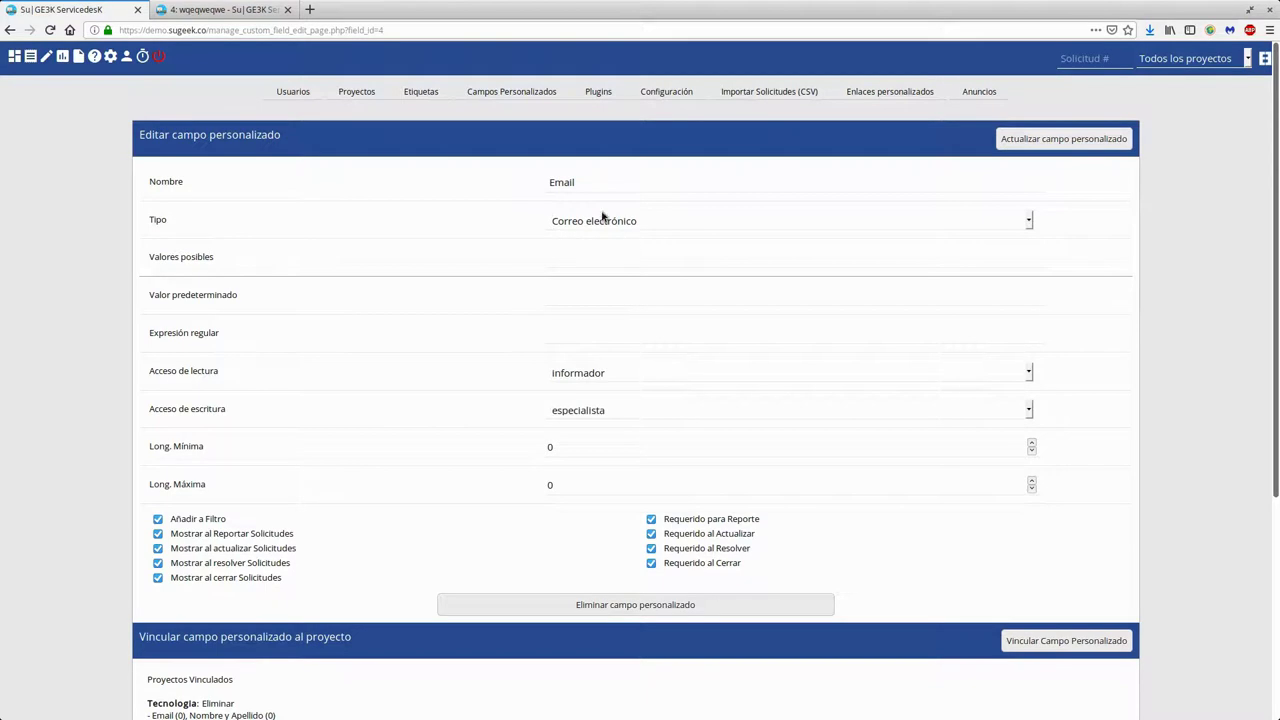
{"action": "scroll", "coordinate": [397, 394], "scroll_direction": "down", "scroll_amount": 5}
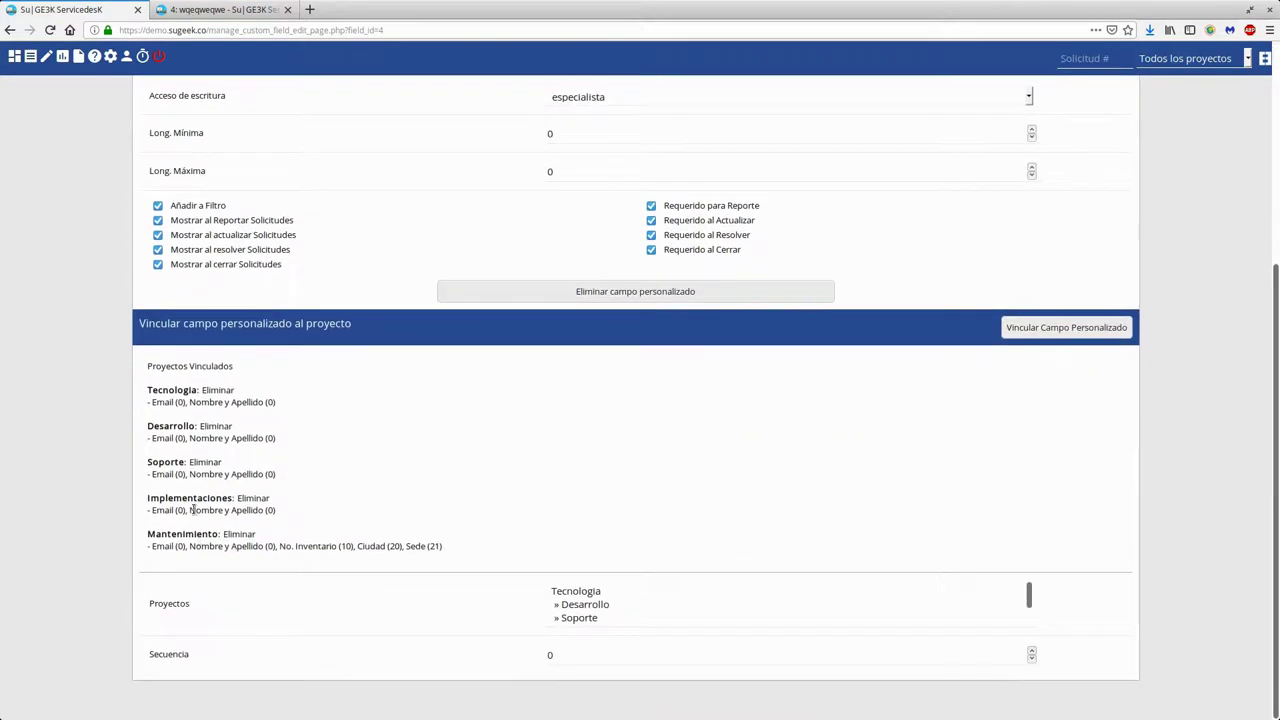
{"action": "scroll", "coordinate": [340, 435], "scroll_direction": "up", "scroll_amount": 5}
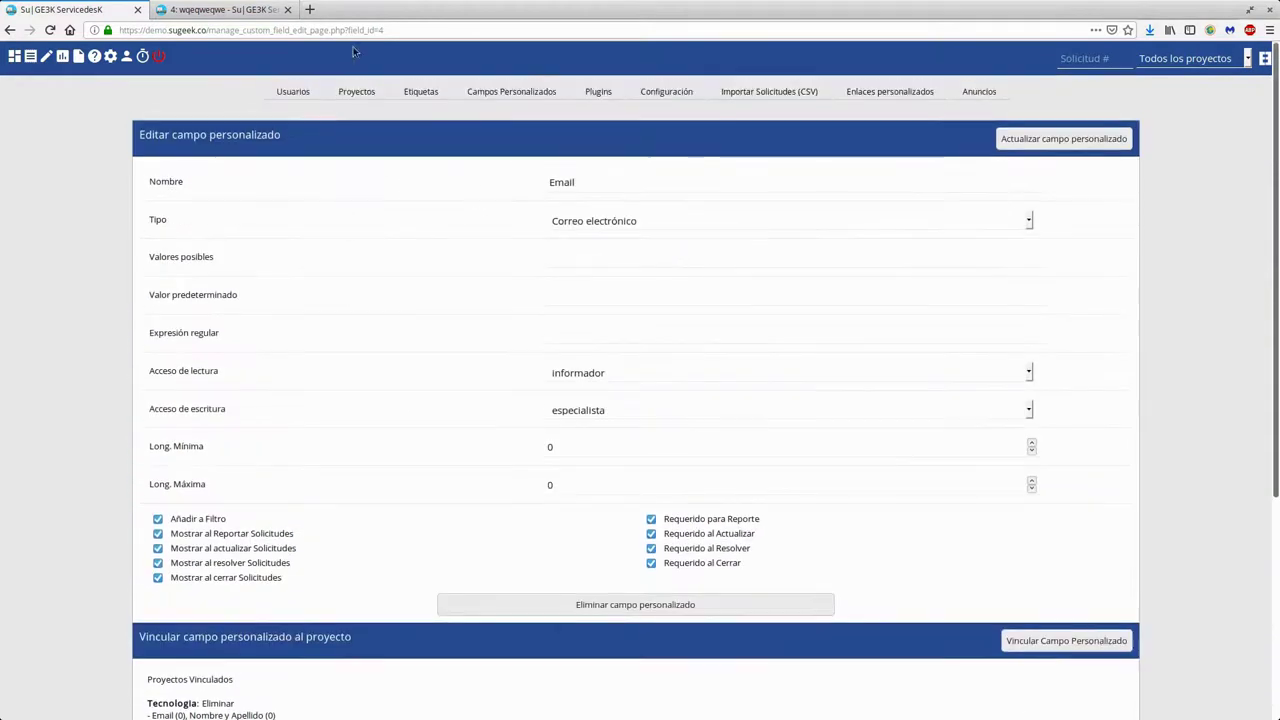
{"action": "left_click", "coordinate": [380, 30]}
{"action": "left_click_drag", "start_coordinate": [366, 30], "coordinate": [378, 30]}
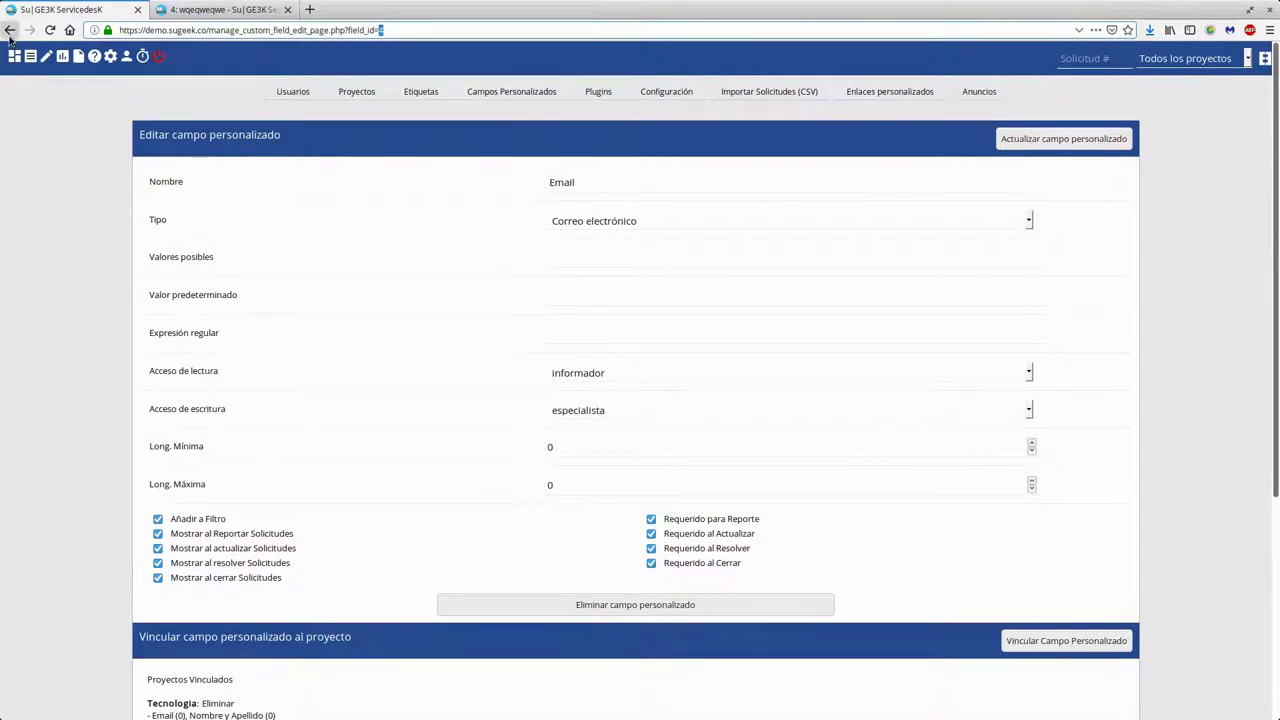
{"action": "left_click", "coordinate": [10, 30]}
Check that Nombre y Apellido has field_id 5, then go back to Plugins
{"action": "left_click", "coordinate": [187, 260]}
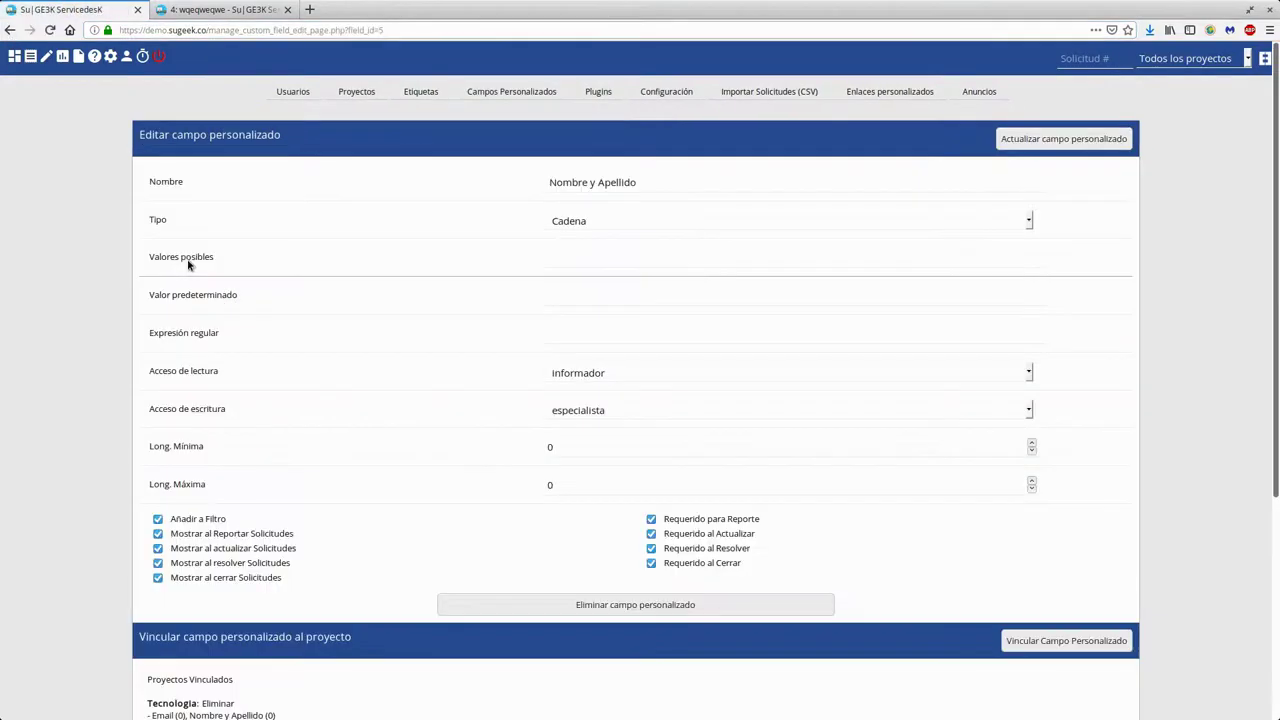
{"action": "left_click_drag", "start_coordinate": [386, 30], "coordinate": [380, 30]}
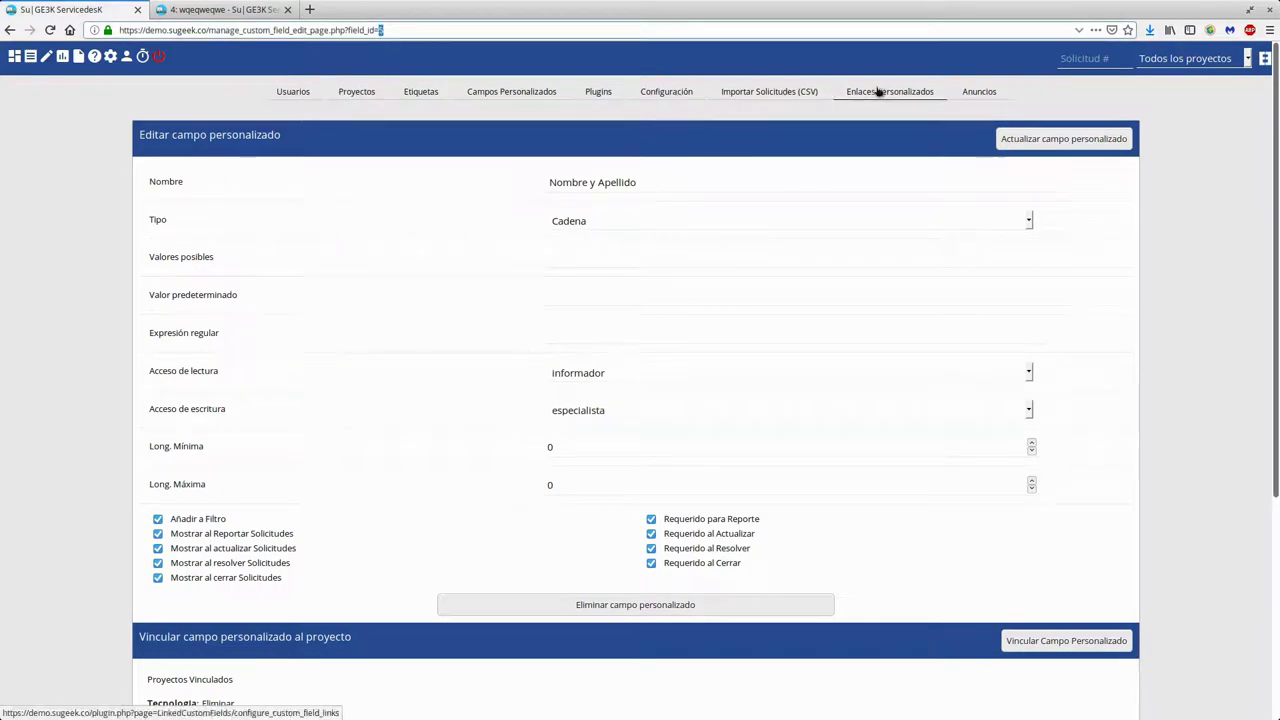
{"action": "left_click", "coordinate": [606, 93]}
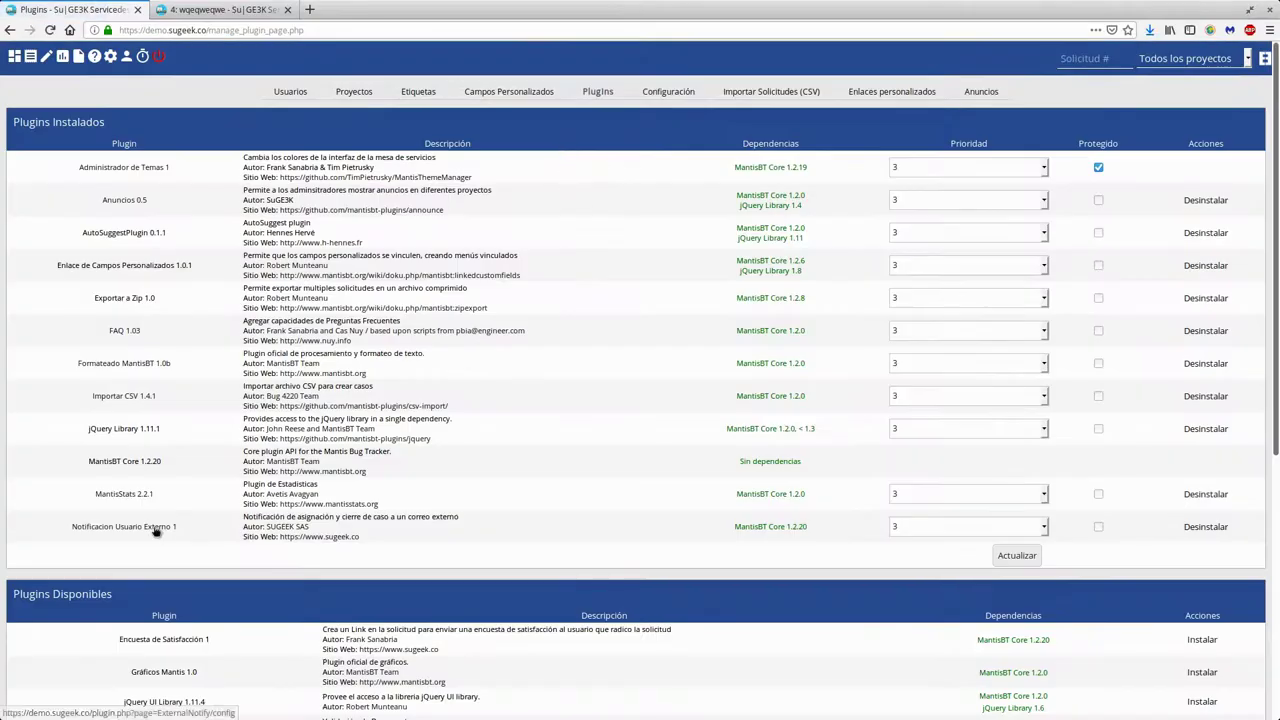
Enter custom field 4 for Email and 5 for Nombre del usuario; check the logo URLs
{"action": "left_click", "coordinate": [156, 530]}
{"action": "left_click", "coordinate": [571, 221]}
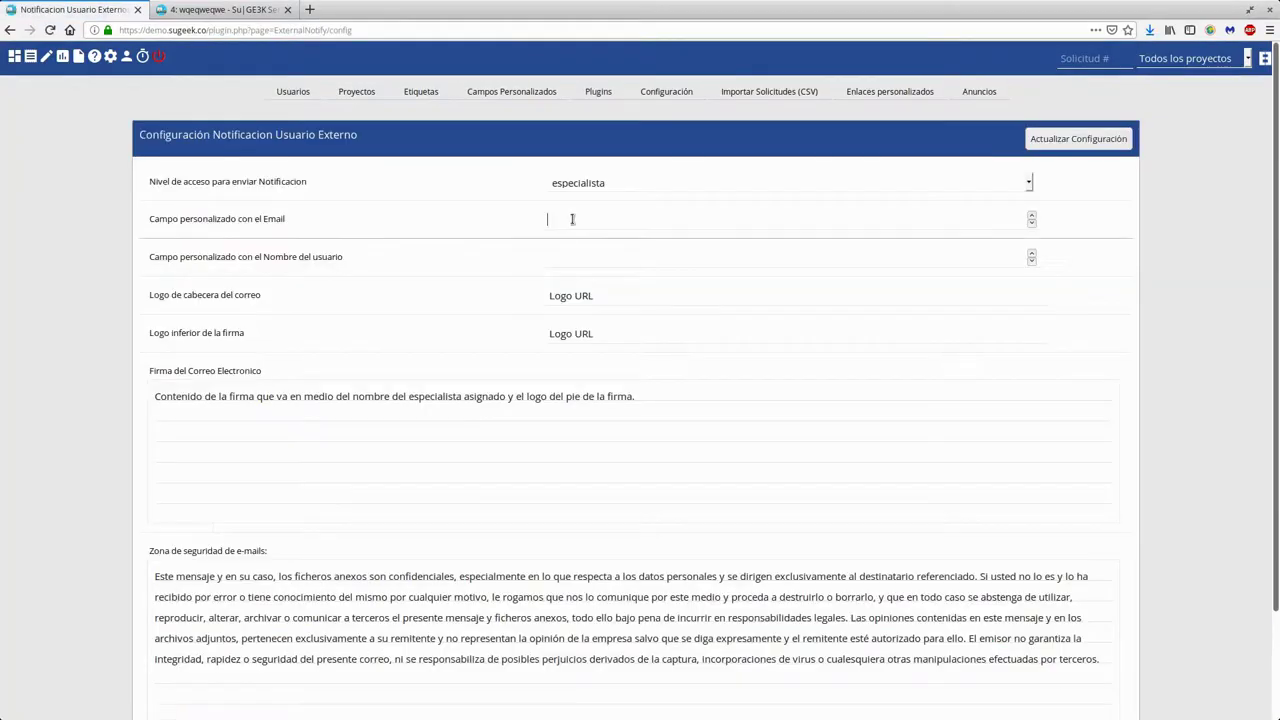
{"action": "left_click", "coordinate": [697, 256]}
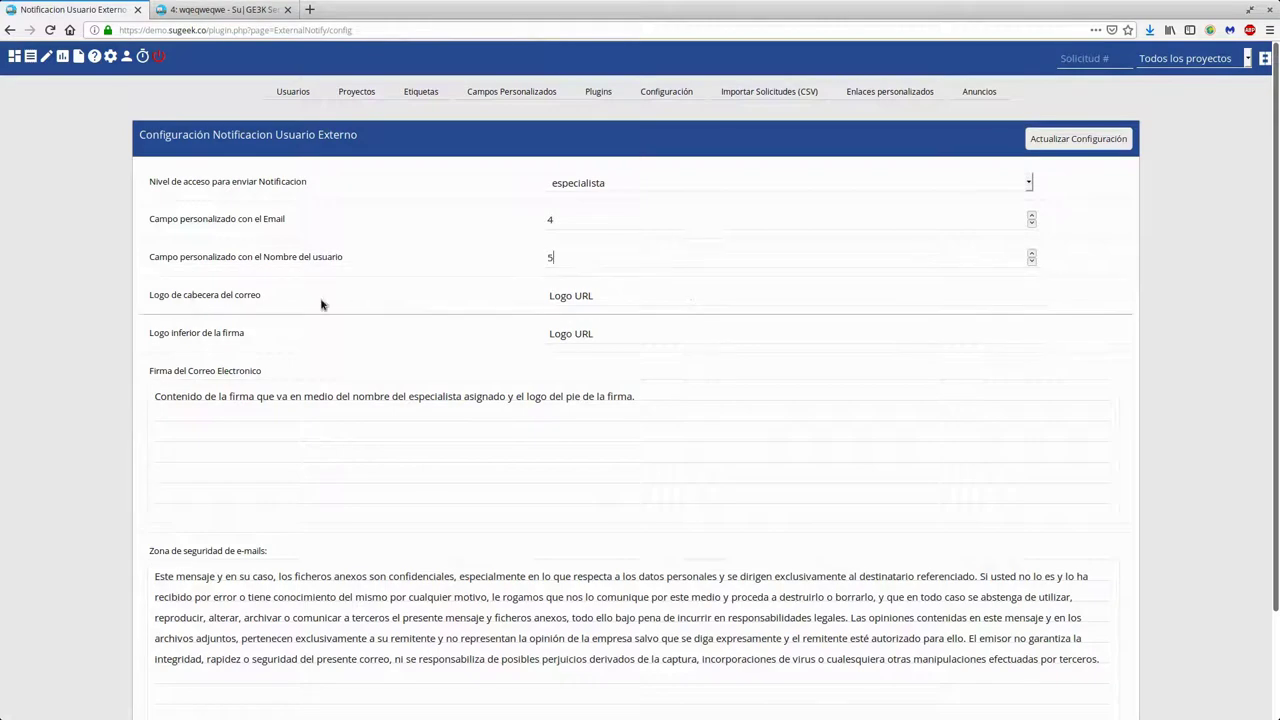
{"action": "triple_click", "coordinate": [572, 296]}
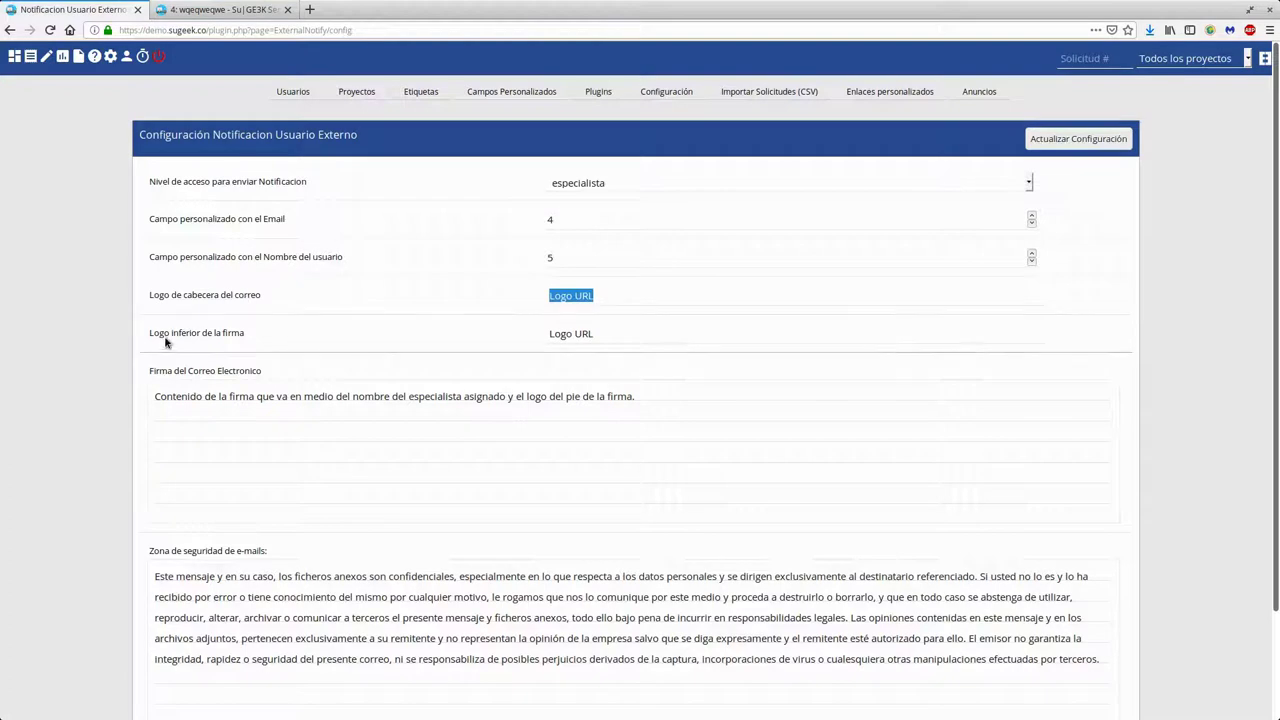
{"action": "triple_click", "coordinate": [560, 334]}
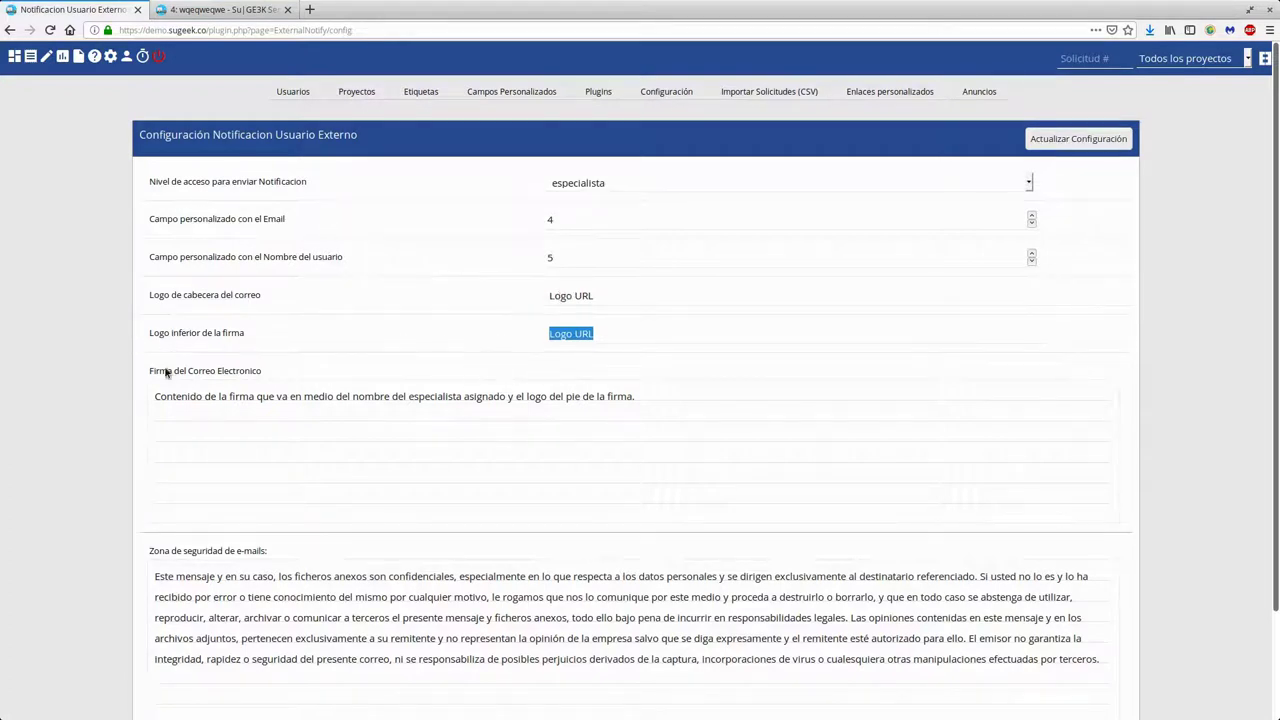
Review the email signature text and the security disclaimer in the plugin settings
{"action": "left_click_drag", "start_coordinate": [167, 398], "coordinate": [642, 400]}
{"action": "left_click", "coordinate": [642, 400]}
{"action": "scroll", "coordinate": [636, 407], "scroll_direction": "down", "scroll_amount": 2}
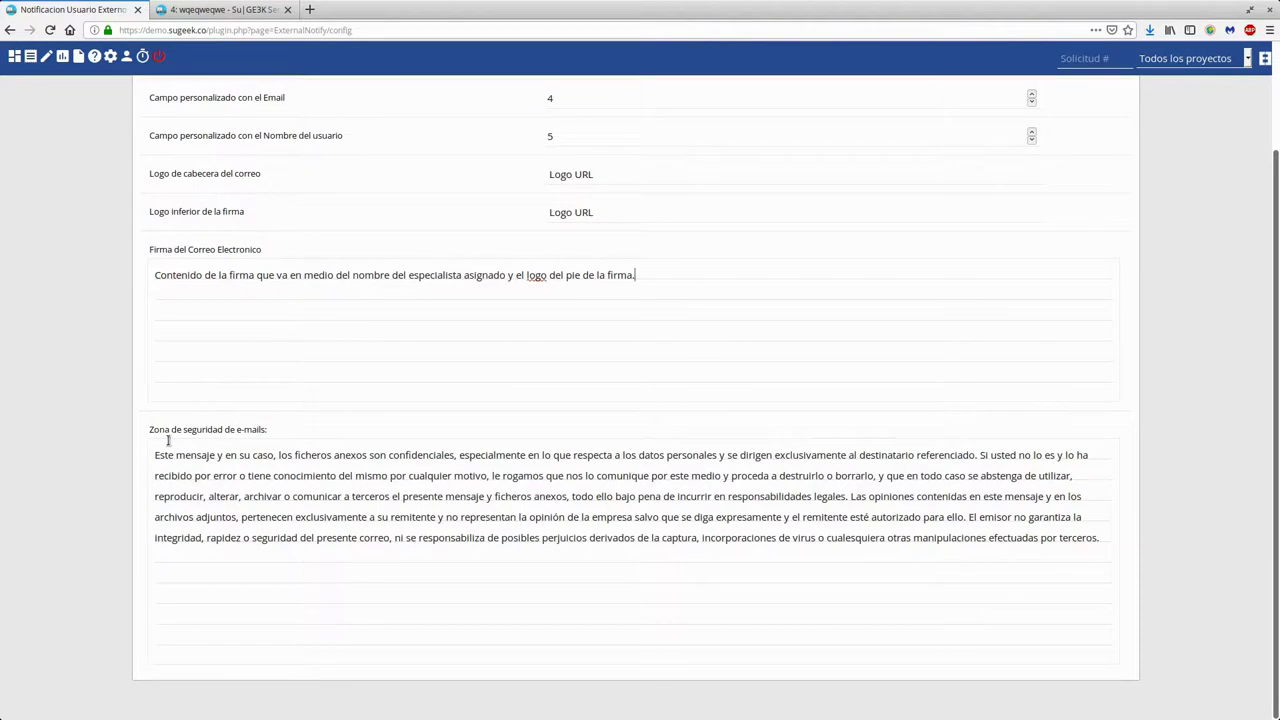
{"action": "left_click_drag", "start_coordinate": [159, 448], "coordinate": [1007, 567]}
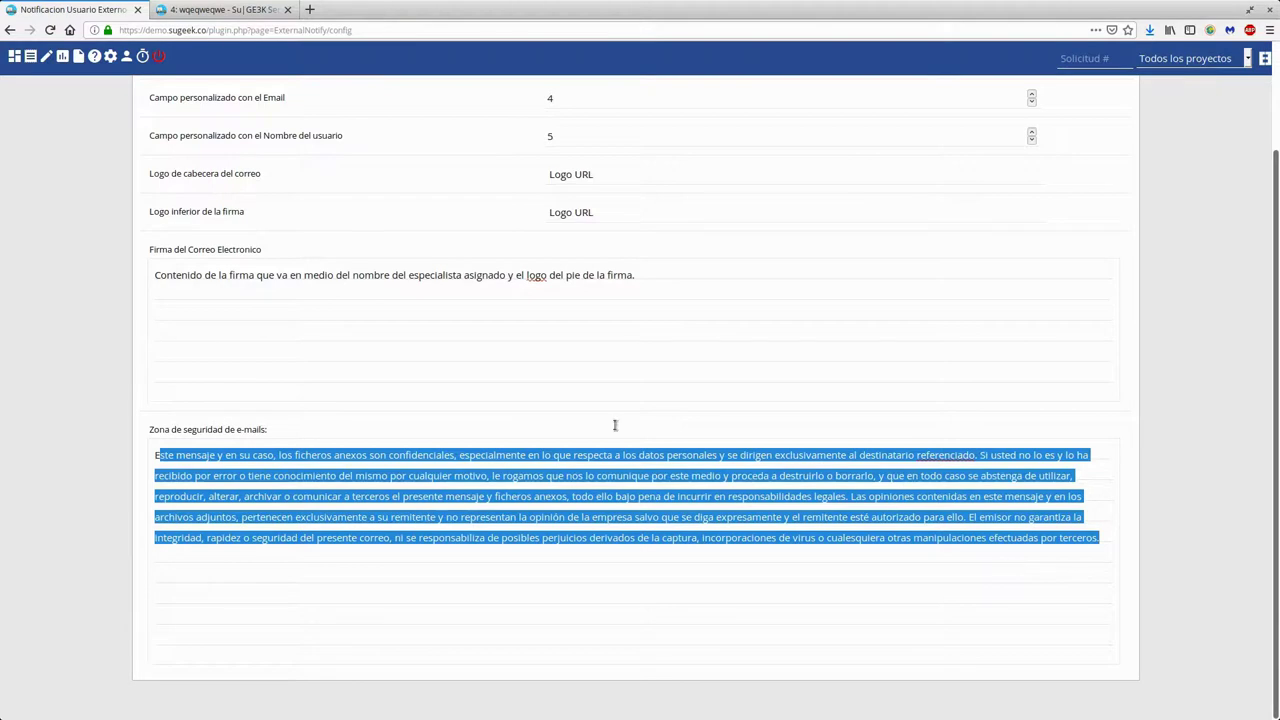
{"action": "left_click", "coordinate": [1007, 568]}
Save the plugin configuration with Actualizar Configuración
{"action": "left_click", "coordinate": [571, 212]}
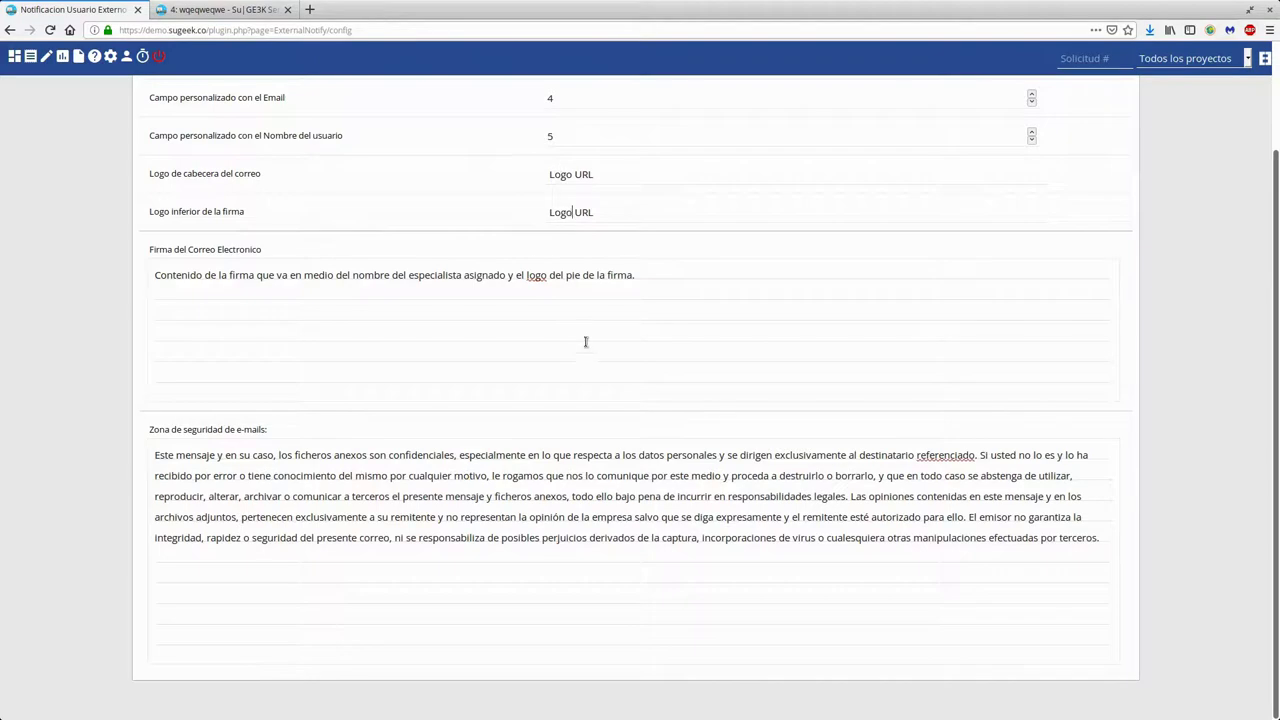
{"action": "scroll", "coordinate": [588, 345], "scroll_direction": "up", "scroll_amount": 3}
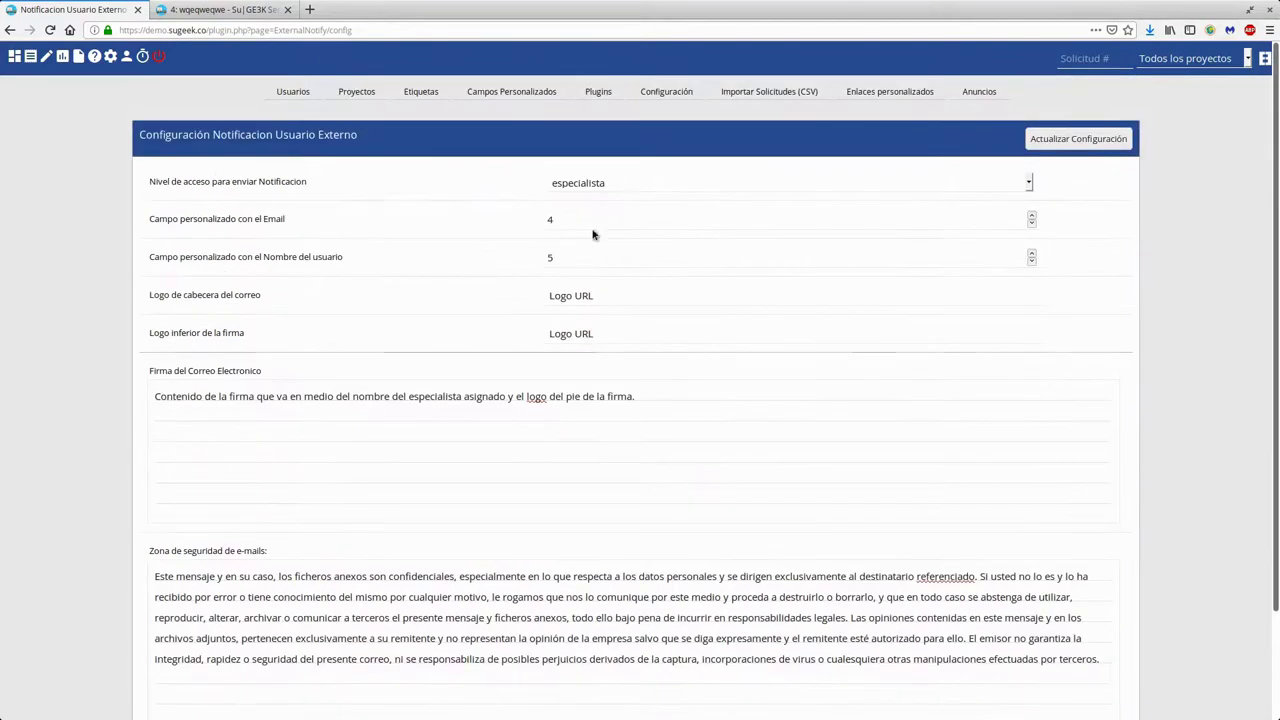
{"action": "left_click", "coordinate": [1062, 147]}
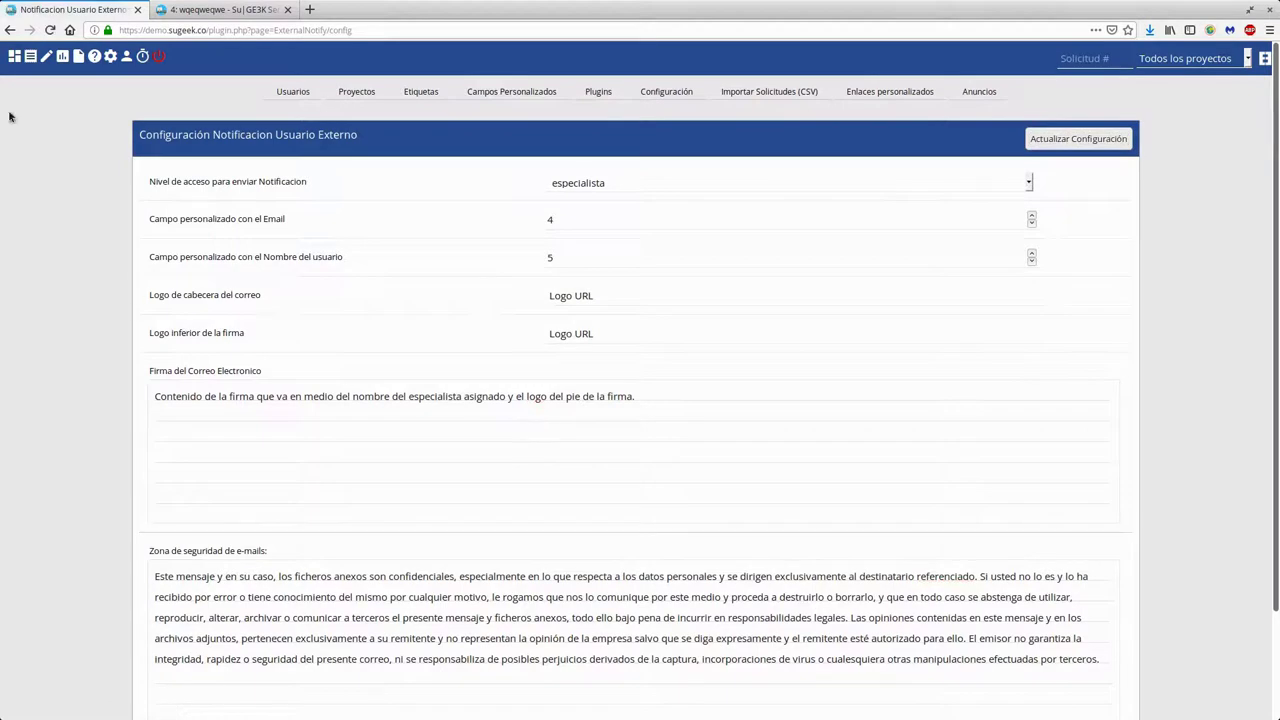
{"action": "left_click", "coordinate": [30, 57]}
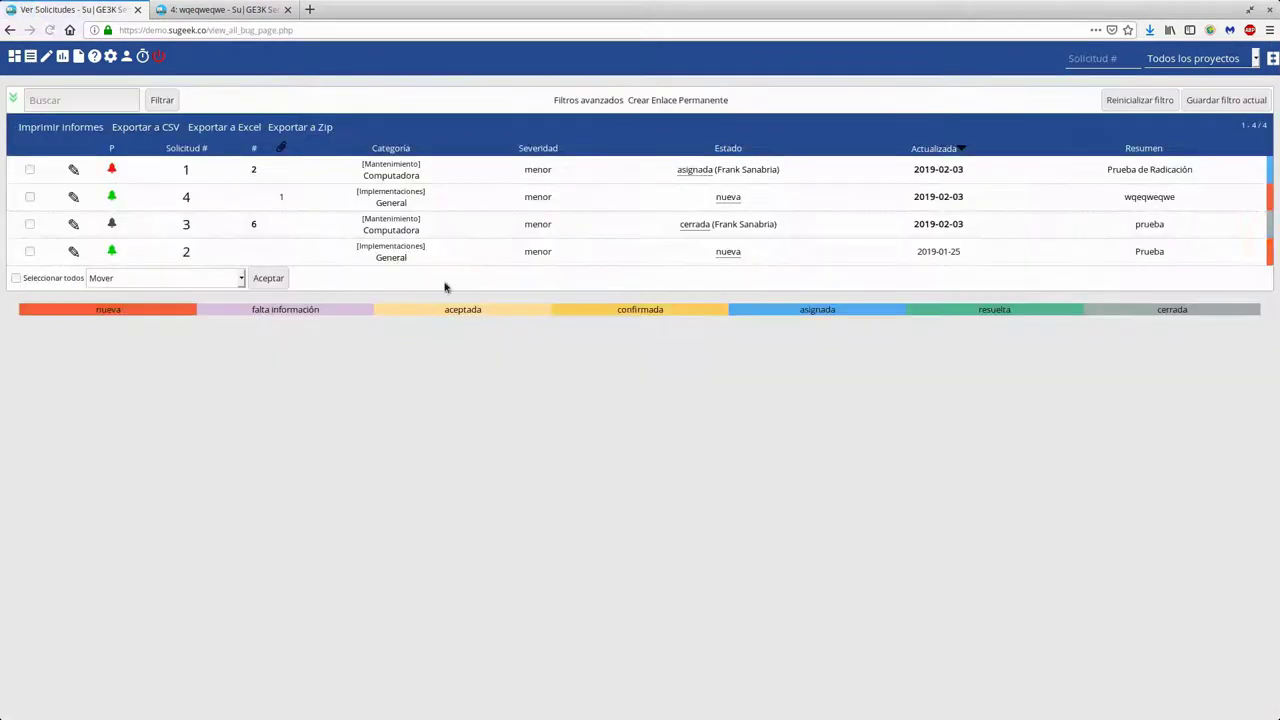
Change ticket #1 Prueba de Radicación to aceptada and submit Aceptar solicitud
{"action": "left_click", "coordinate": [185, 170]}
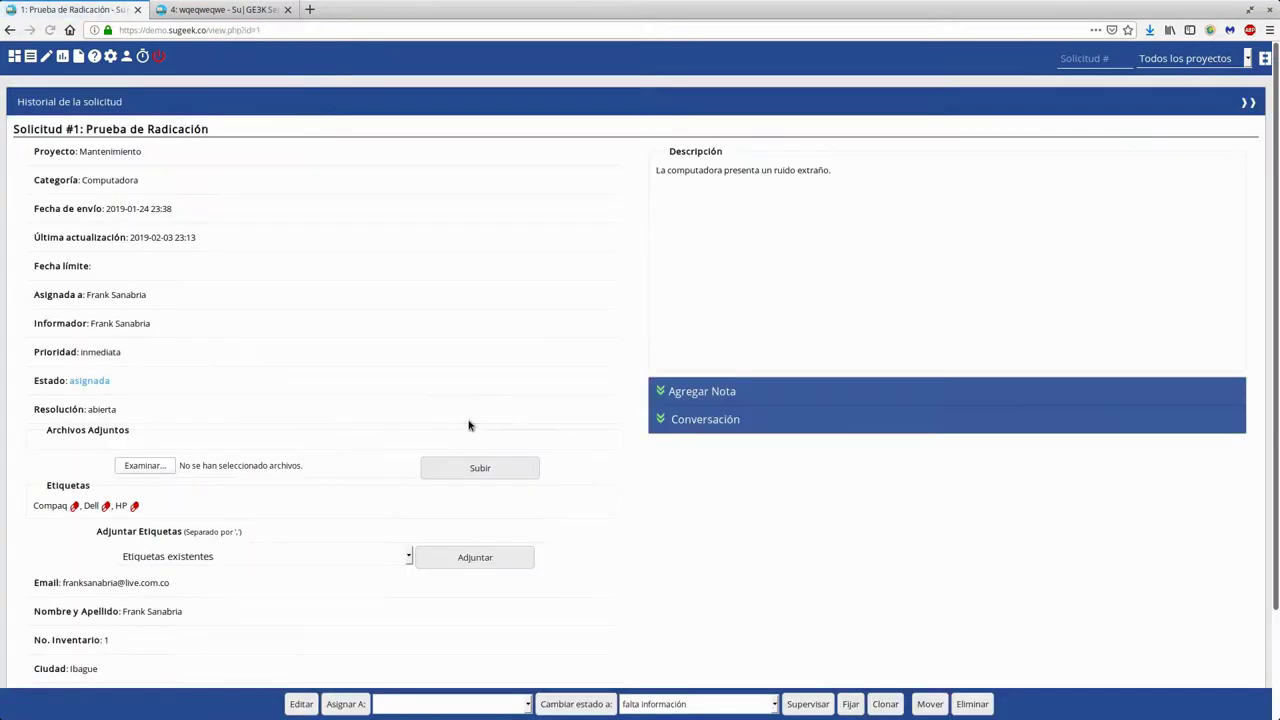
{"action": "left_click", "coordinate": [650, 704]}
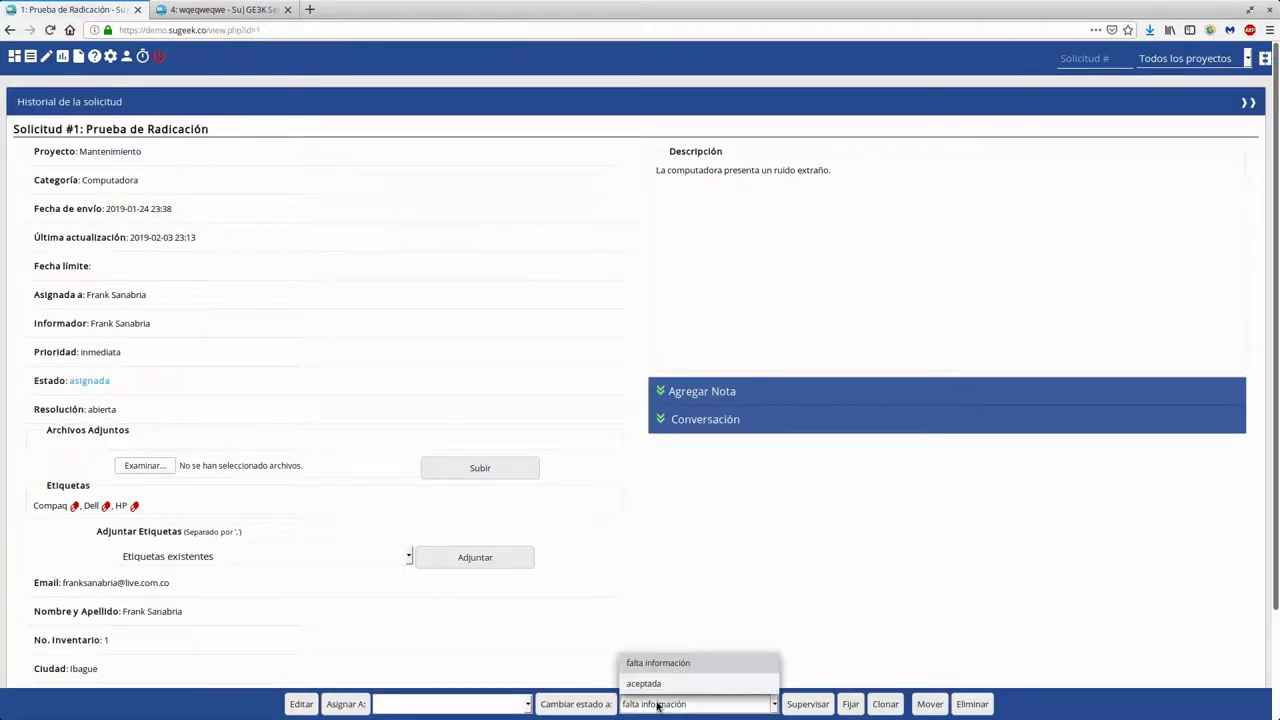
{"action": "left_click", "coordinate": [657, 595]}
{"action": "left_click", "coordinate": [646, 706]}
{"action": "left_click", "coordinate": [659, 686]}
{"action": "left_click", "coordinate": [573, 704]}
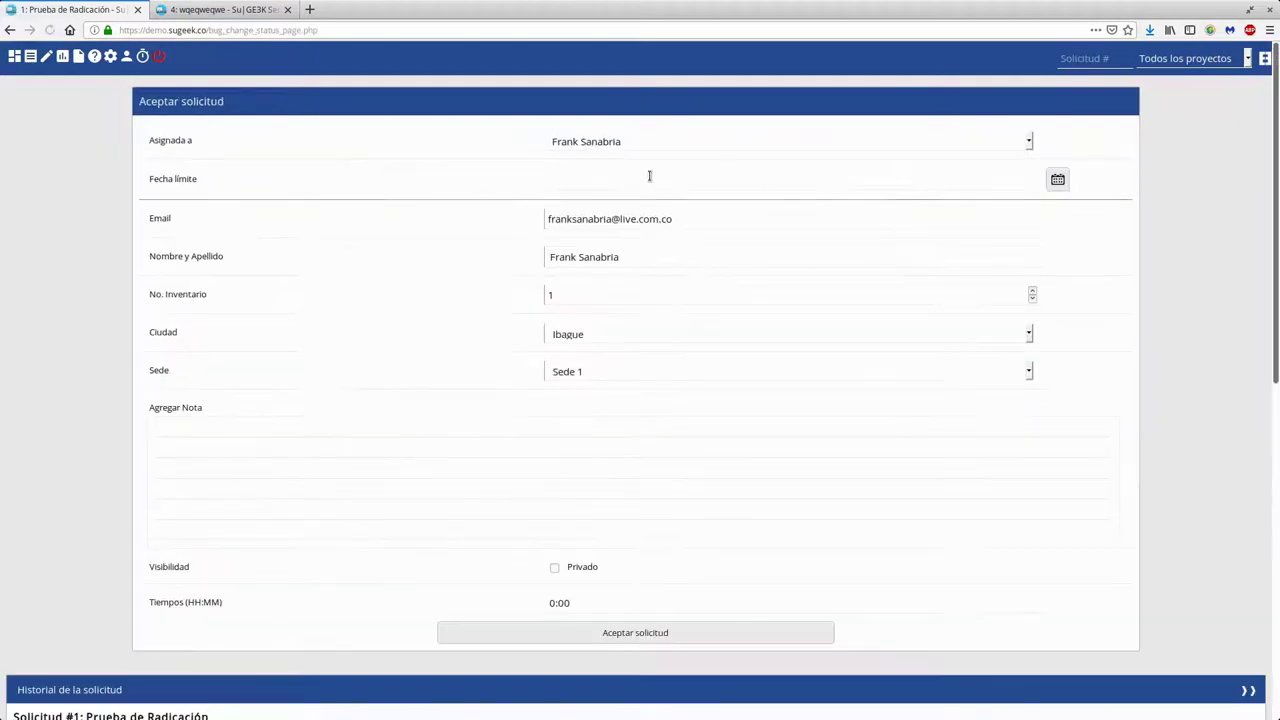
{"action": "left_click", "coordinate": [599, 631]}
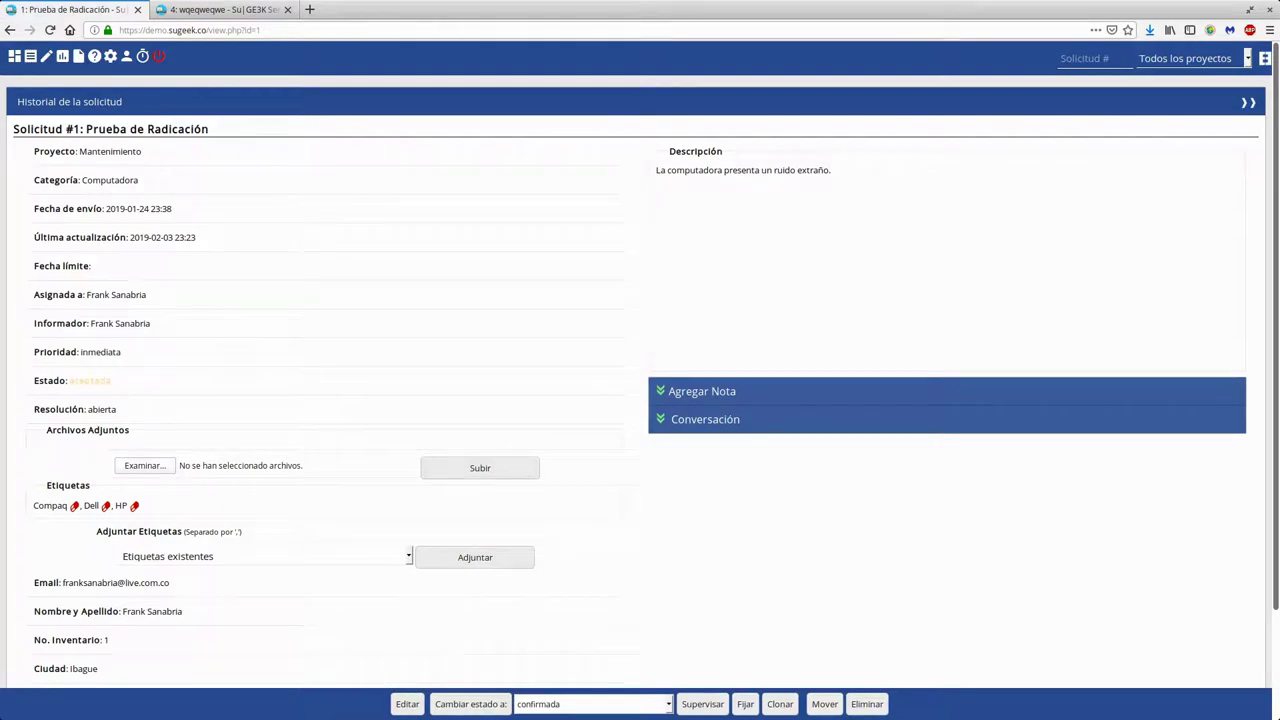
Change ticket #1's status to confirmada
{"action": "left_click", "coordinate": [514, 704]}
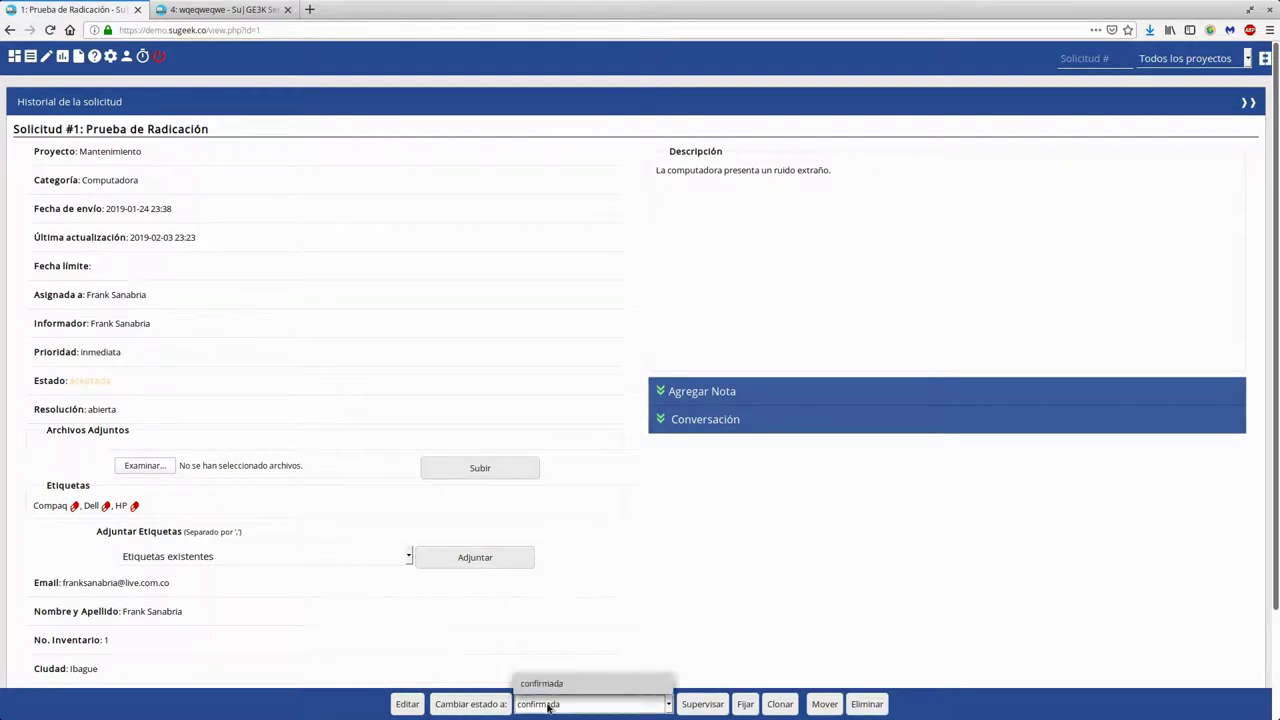
{"action": "left_click", "coordinate": [556, 688]}
{"action": "left_click", "coordinate": [470, 704]}
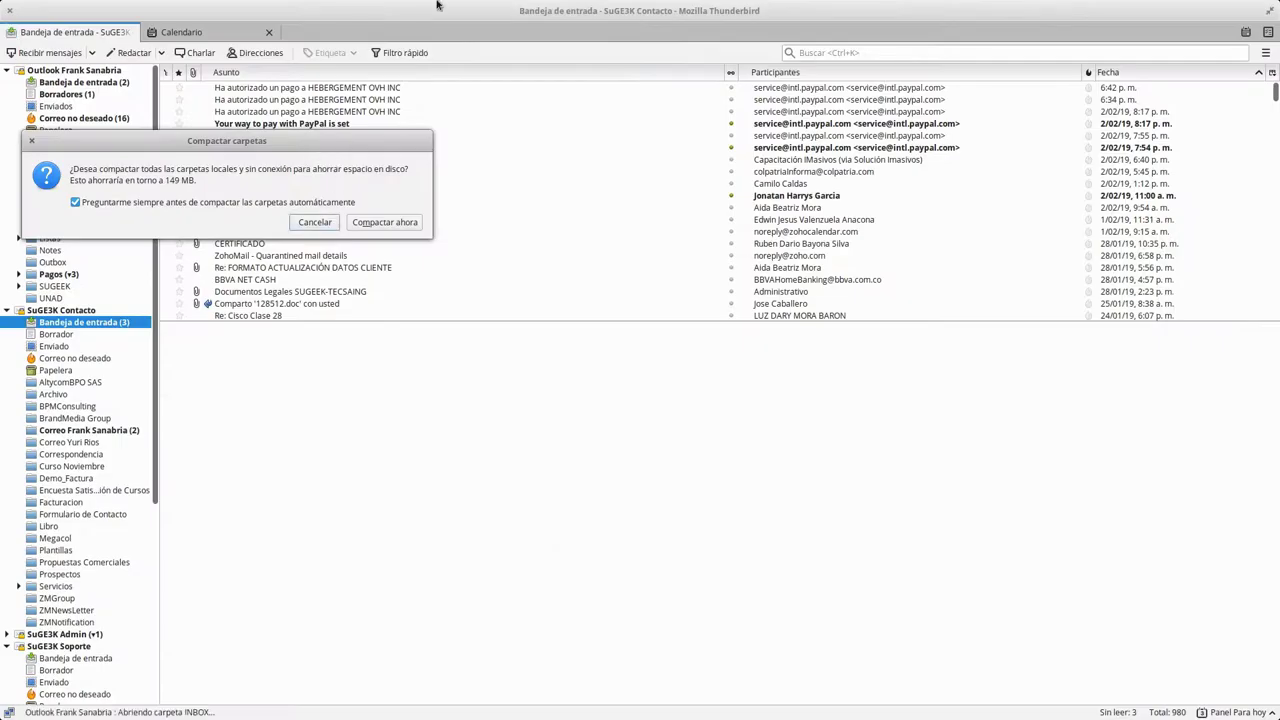
Cancel the Compactar carpetas prompt in Thunderbird without compacting folders
{"action": "left_click", "coordinate": [316, 222]}
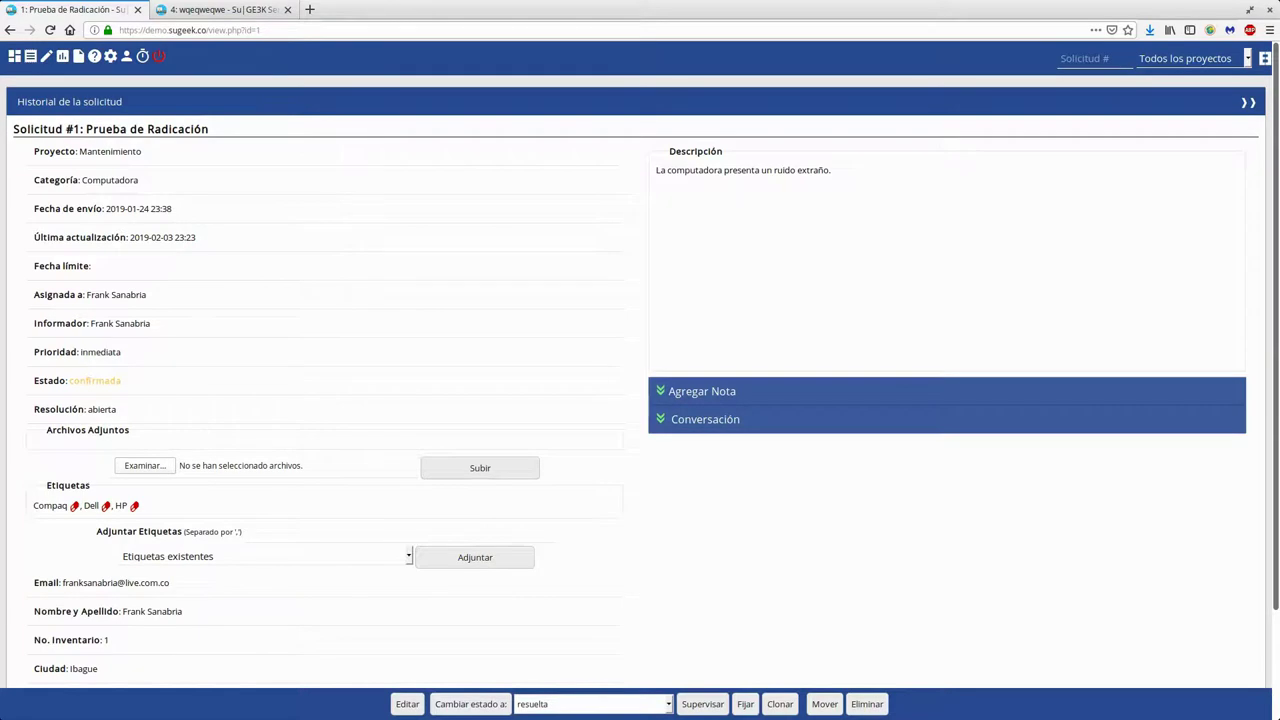
{"action": "key", "text": "alt+Tab"}
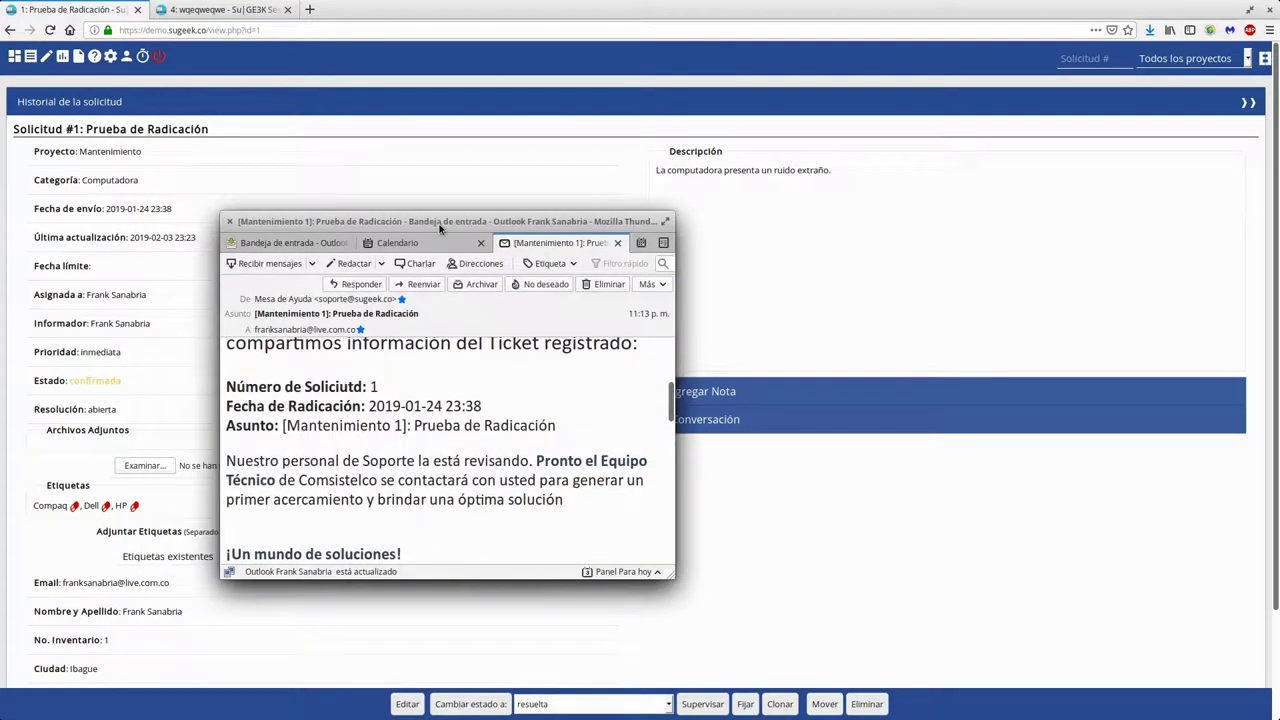
{"action": "key", "text": "alt+Tab"}
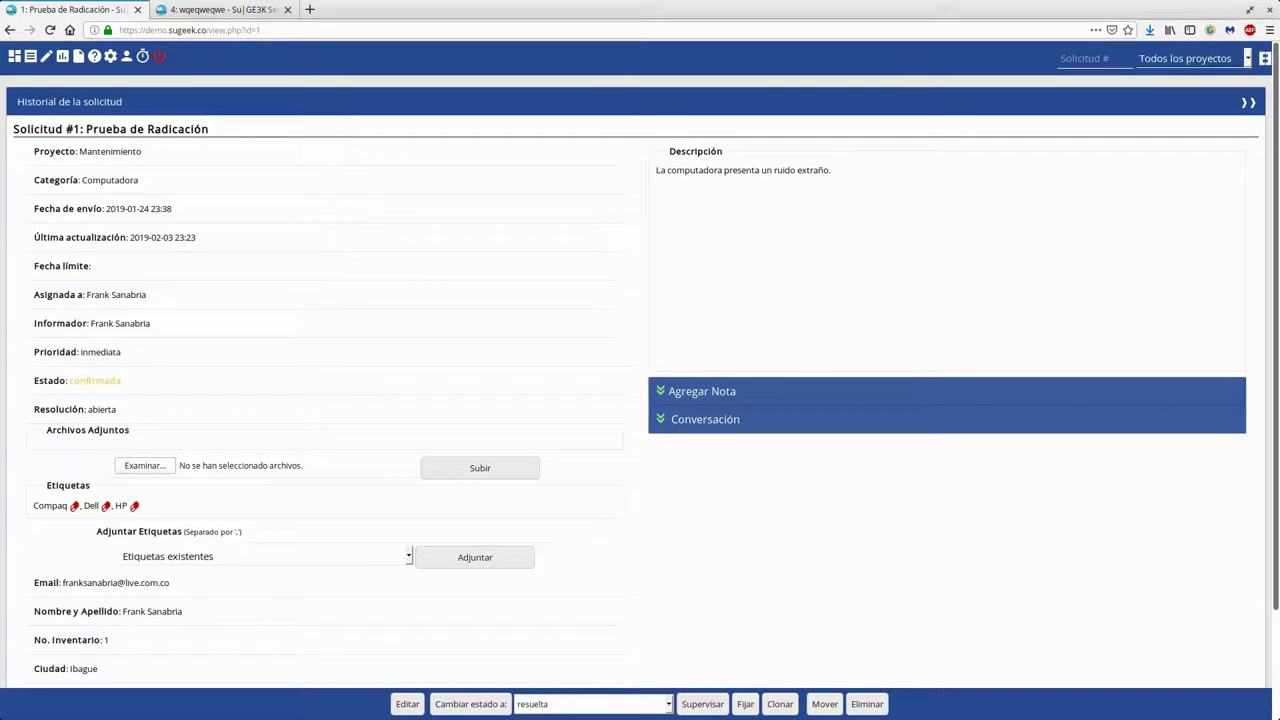
{"action": "key", "text": "alt+Tab"}
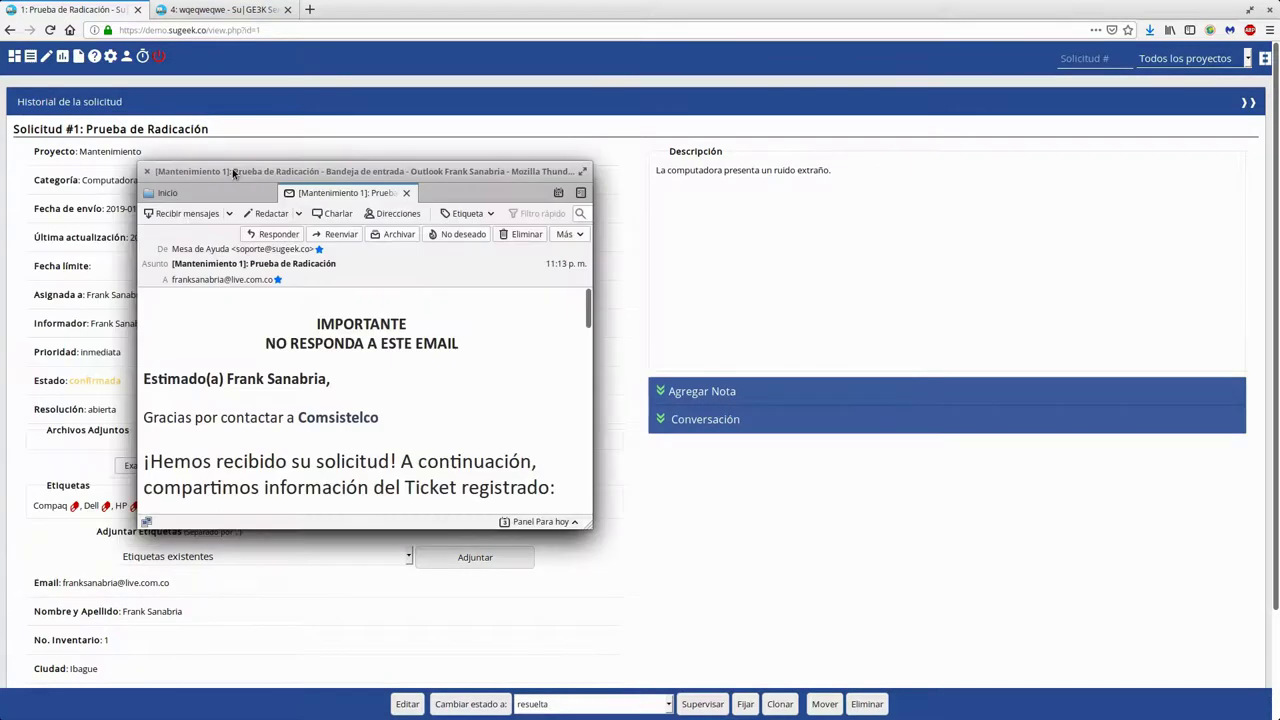
{"action": "double_click", "coordinate": [233, 170]}
{"action": "scroll", "coordinate": [478, 276], "scroll_direction": "down", "scroll_amount": 3}
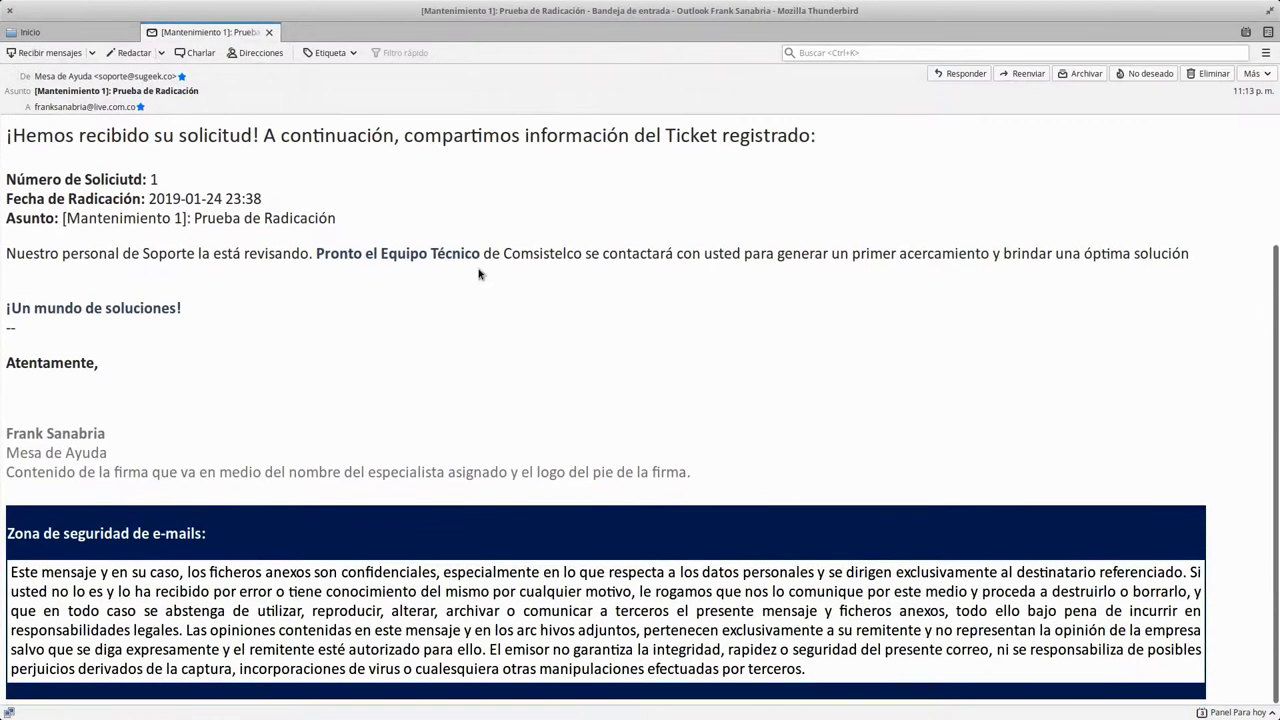
{"action": "scroll", "coordinate": [480, 274], "scroll_direction": "up", "scroll_amount": 2}
{"action": "scroll", "coordinate": [474, 270], "scroll_direction": "down", "scroll_amount": 1}
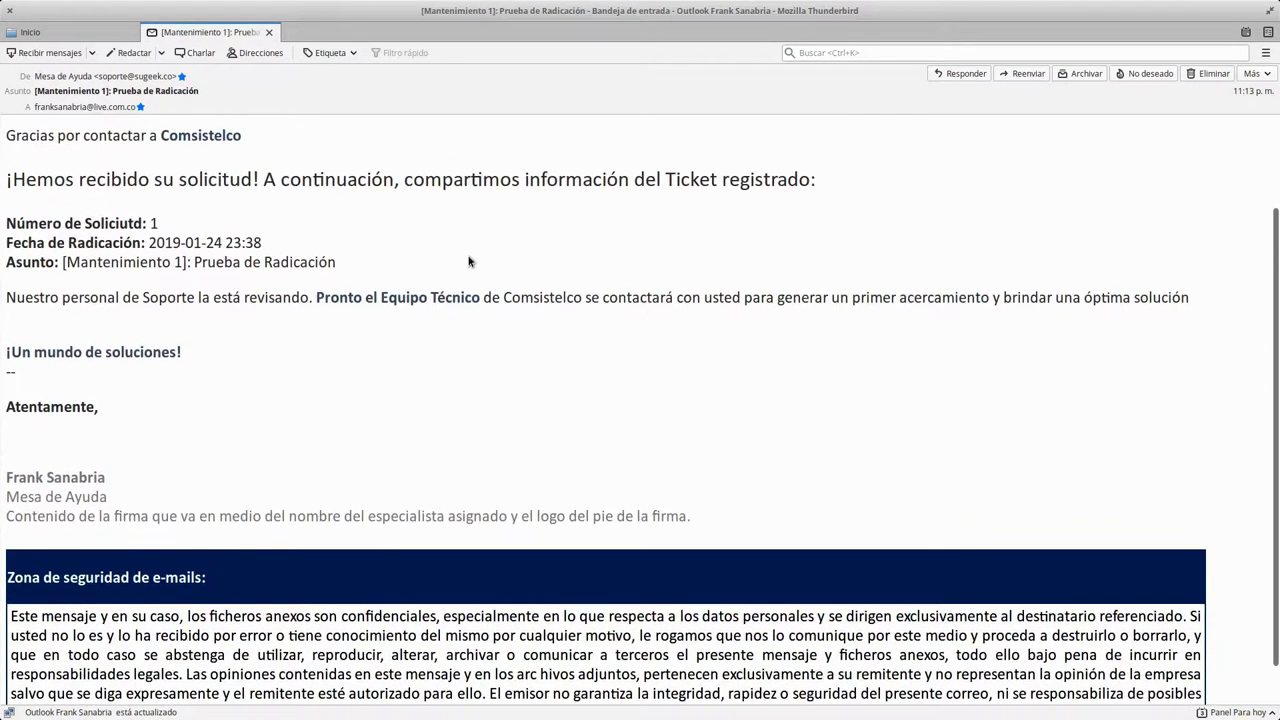
{"action": "scroll", "coordinate": [469, 259], "scroll_direction": "down", "scroll_amount": 1}
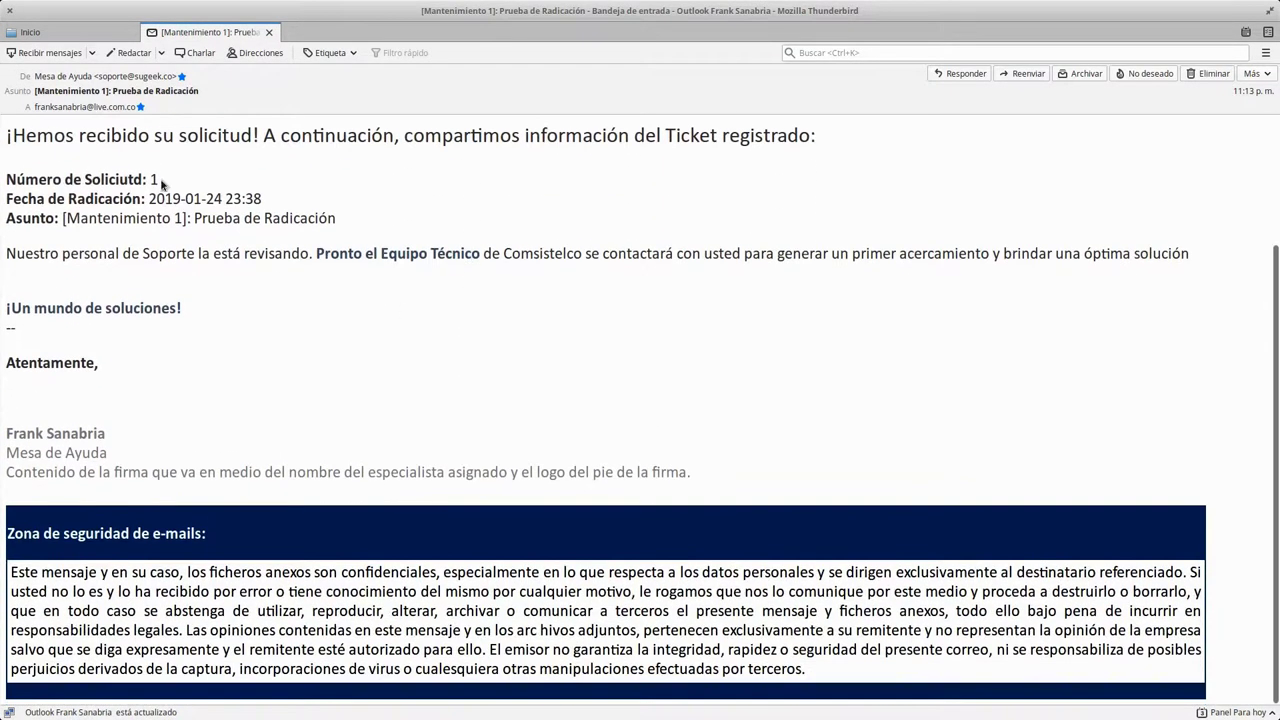
{"action": "left_click_drag", "start_coordinate": [113, 143], "coordinate": [160, 182]}
{"action": "left_click", "coordinate": [193, 217]}
{"action": "mouse_move", "coordinate": [68, 175]}
{"action": "left_mouse_down"}
{"action": "mouse_move", "coordinate": [116, 182]}
{"action": "mouse_move", "coordinate": [148, 212]}
{"action": "mouse_move", "coordinate": [318, 490]}
{"action": "left_mouse_up"}
{"action": "left_click", "coordinate": [198, 268]}
{"action": "left_click", "coordinate": [48, 188]}
{"action": "double_click", "coordinate": [57, 200]}
{"action": "left_click", "coordinate": [318, 490]}
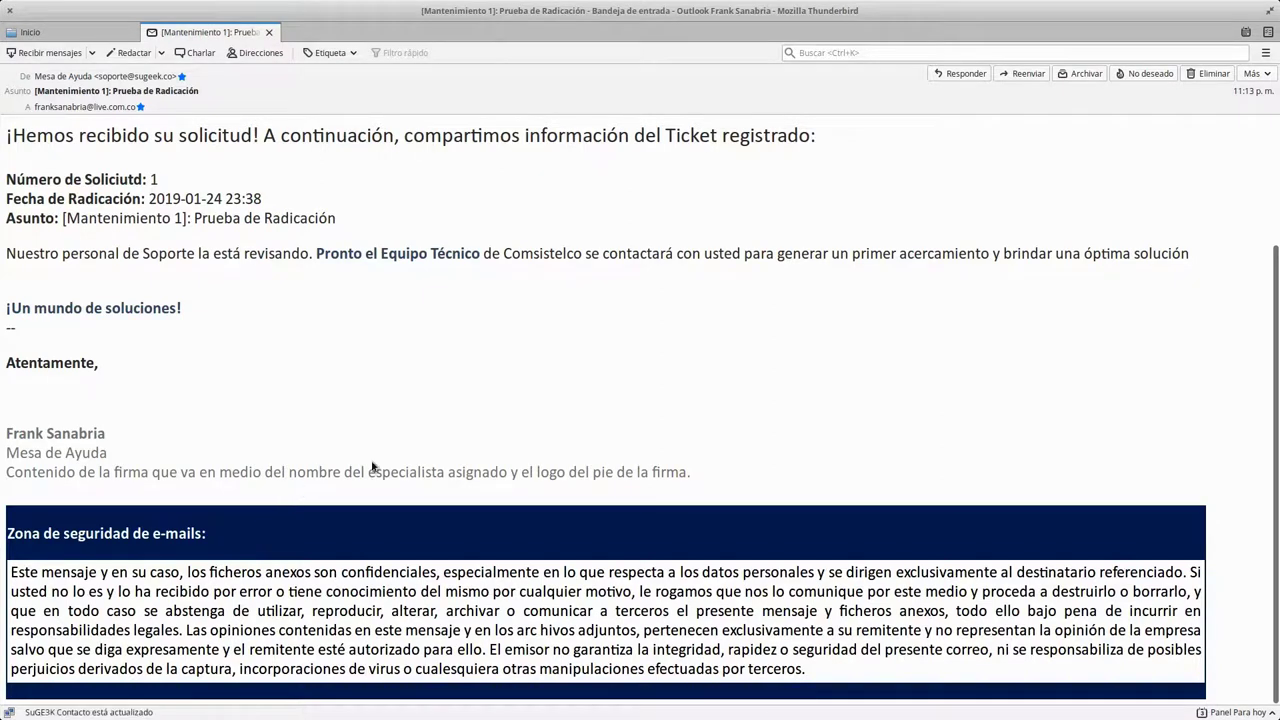
{"action": "scroll", "coordinate": [389, 447], "scroll_direction": "up", "scroll_amount": 1}
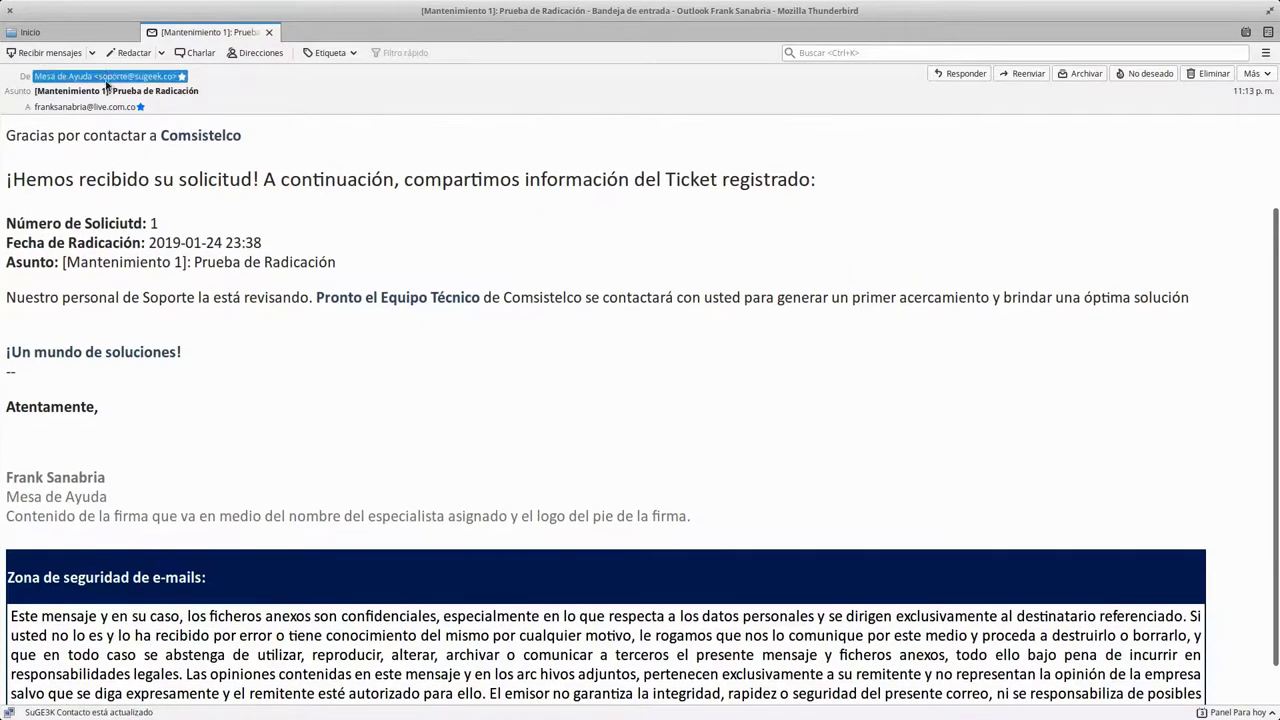
{"action": "key", "text": "alt+Tab"}
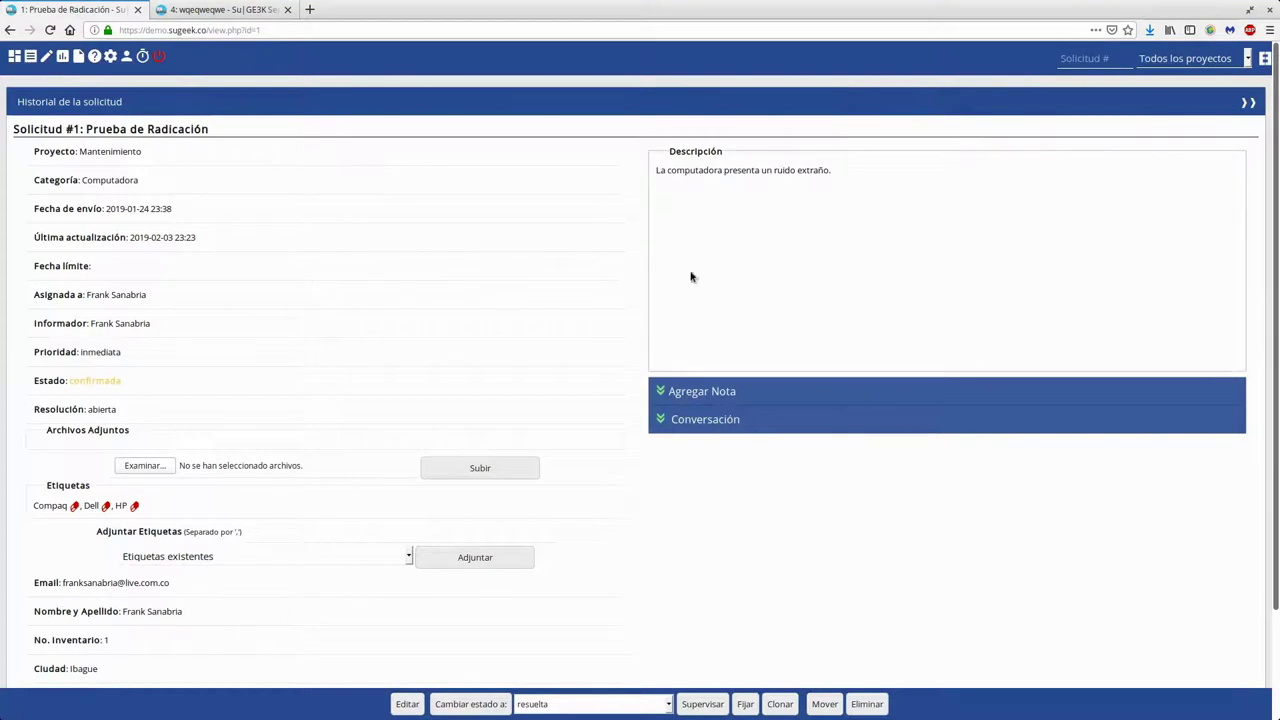
Open the Administración site-information overview and close the extra ticket tab
{"action": "triple_click", "coordinate": [54, 611]}
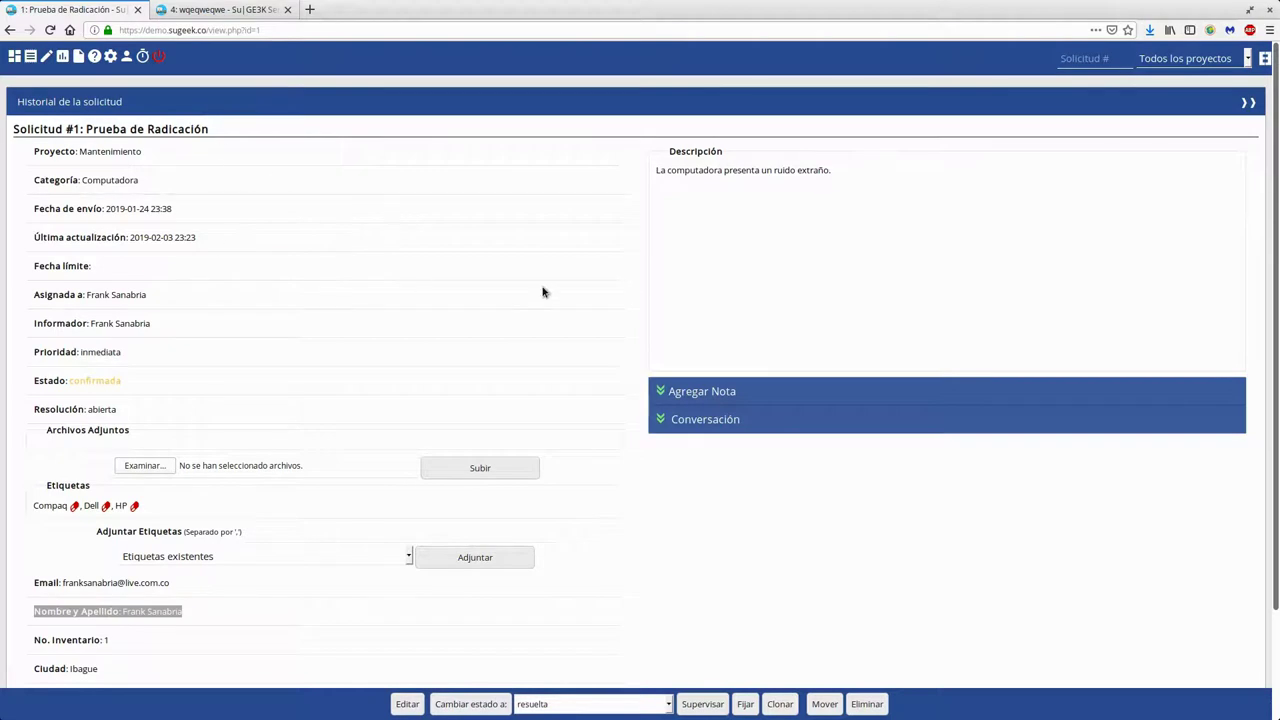
{"action": "left_click", "coordinate": [110, 56]}
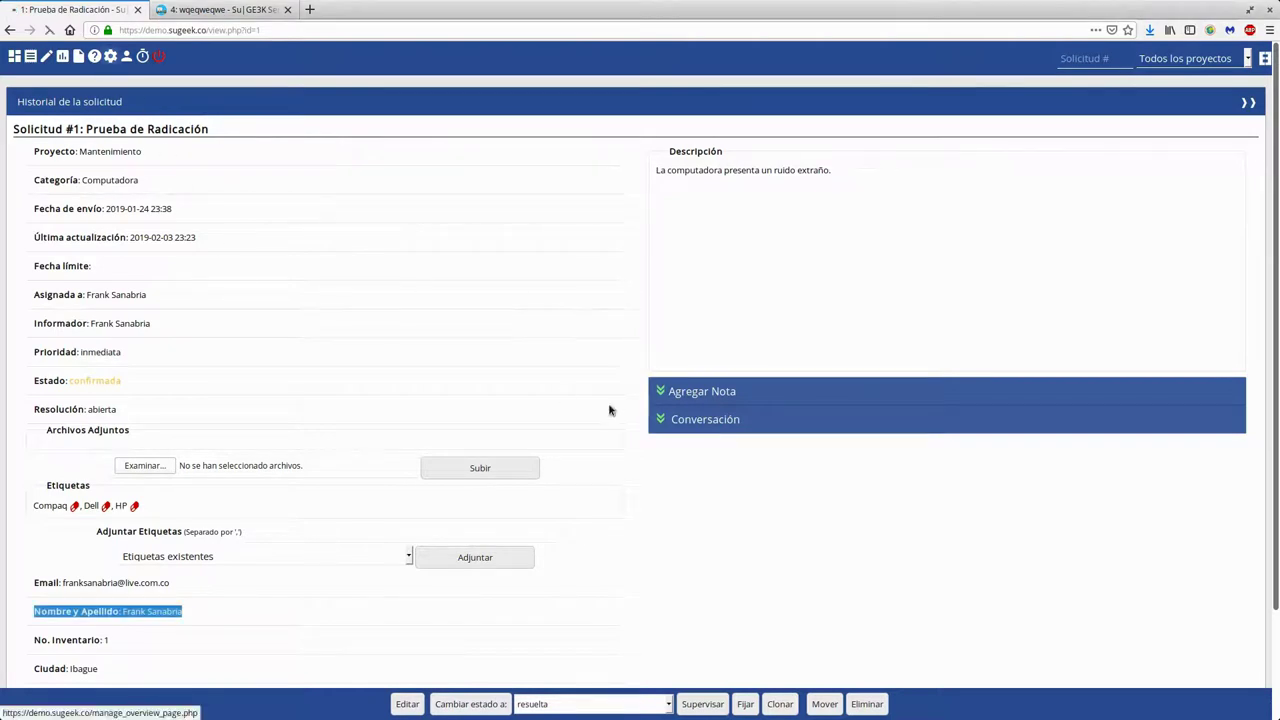
{"action": "left_click", "coordinate": [288, 9]}
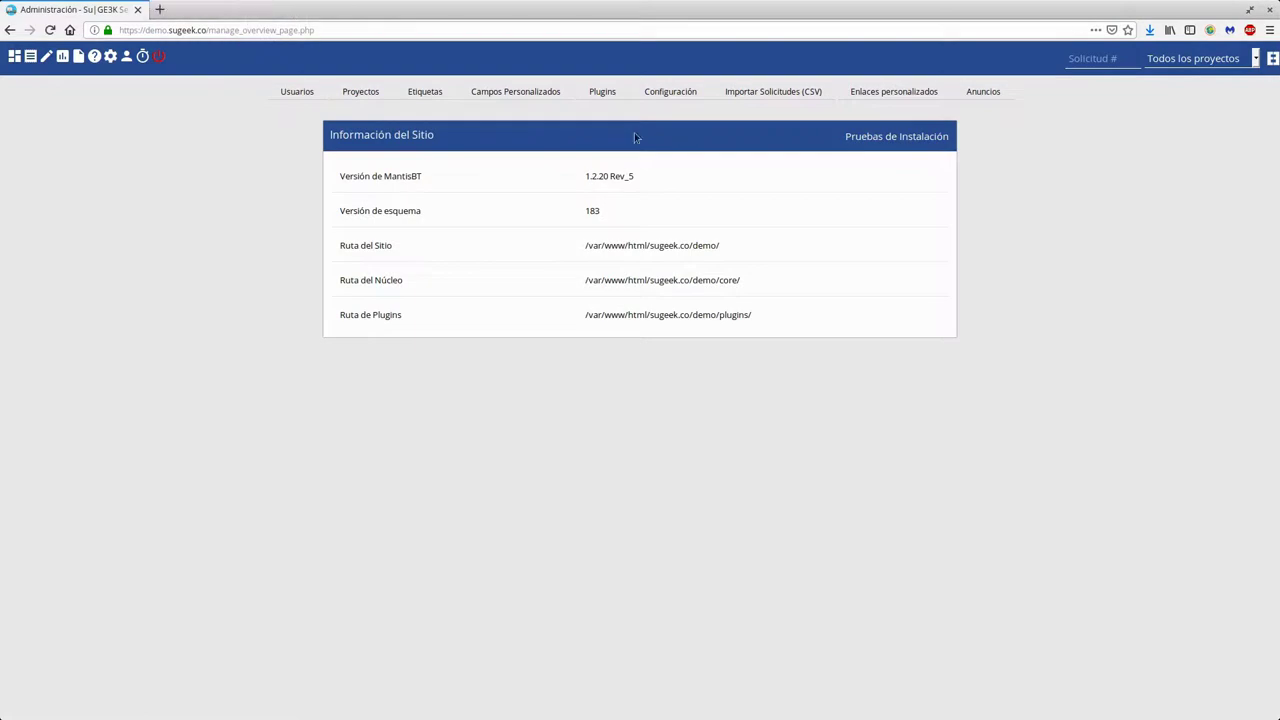
Install Reenviar Solicitud 2.1 from the Plugins Disponibles list
{"action": "left_click", "coordinate": [605, 90]}
{"action": "scroll", "coordinate": [290, 490], "scroll_direction": "down", "scroll_amount": 5}
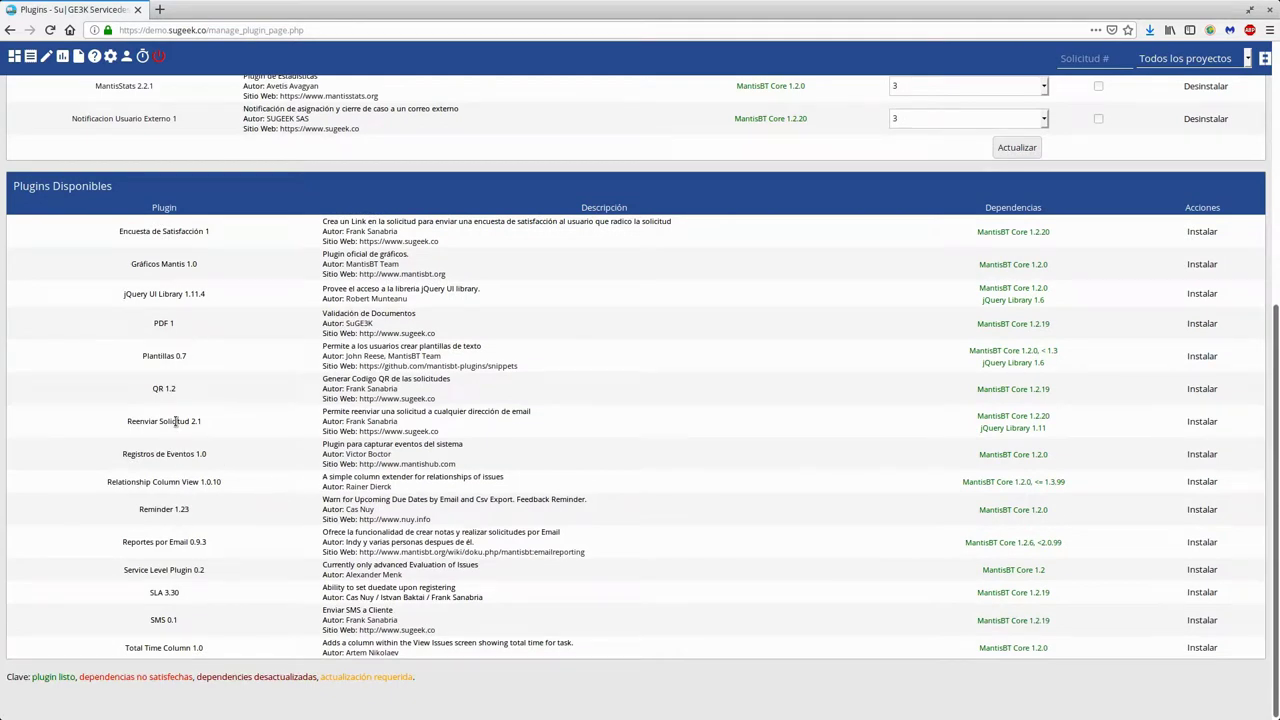
{"action": "left_click_drag", "start_coordinate": [108, 427], "coordinate": [225, 427]}
{"action": "left_click", "coordinate": [1203, 421]}
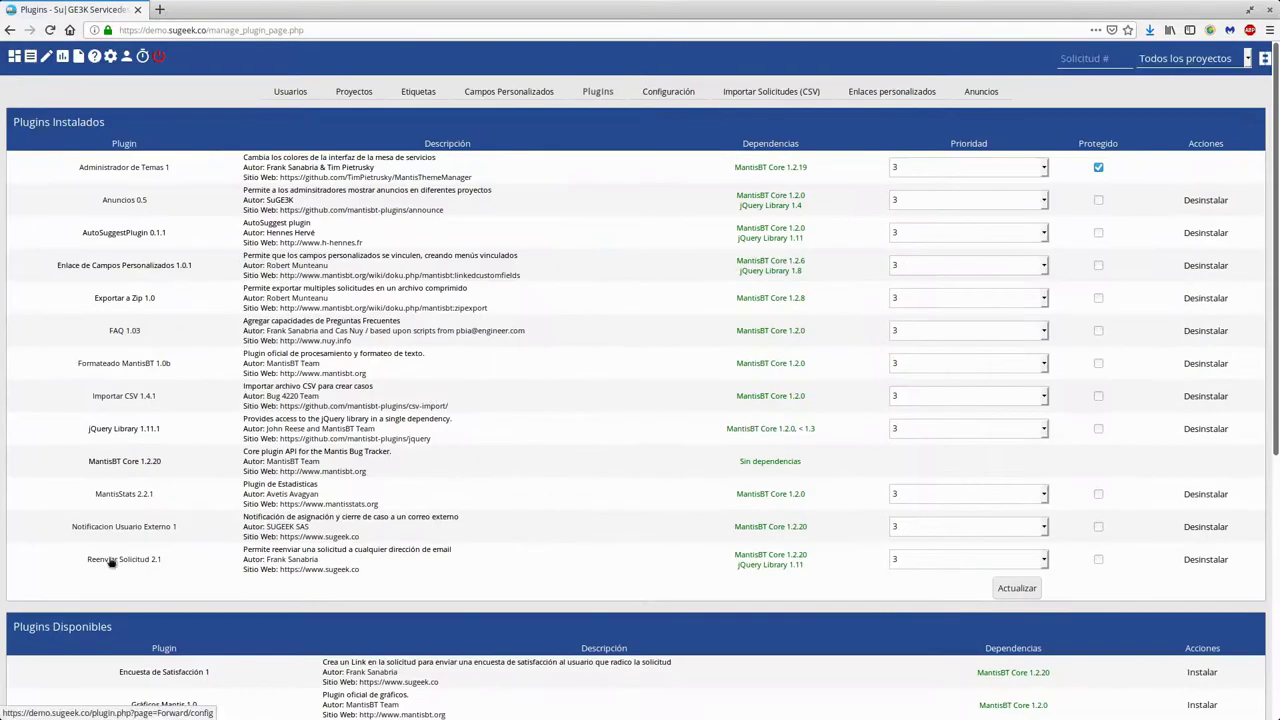
{"action": "left_click", "coordinate": [111, 563]}
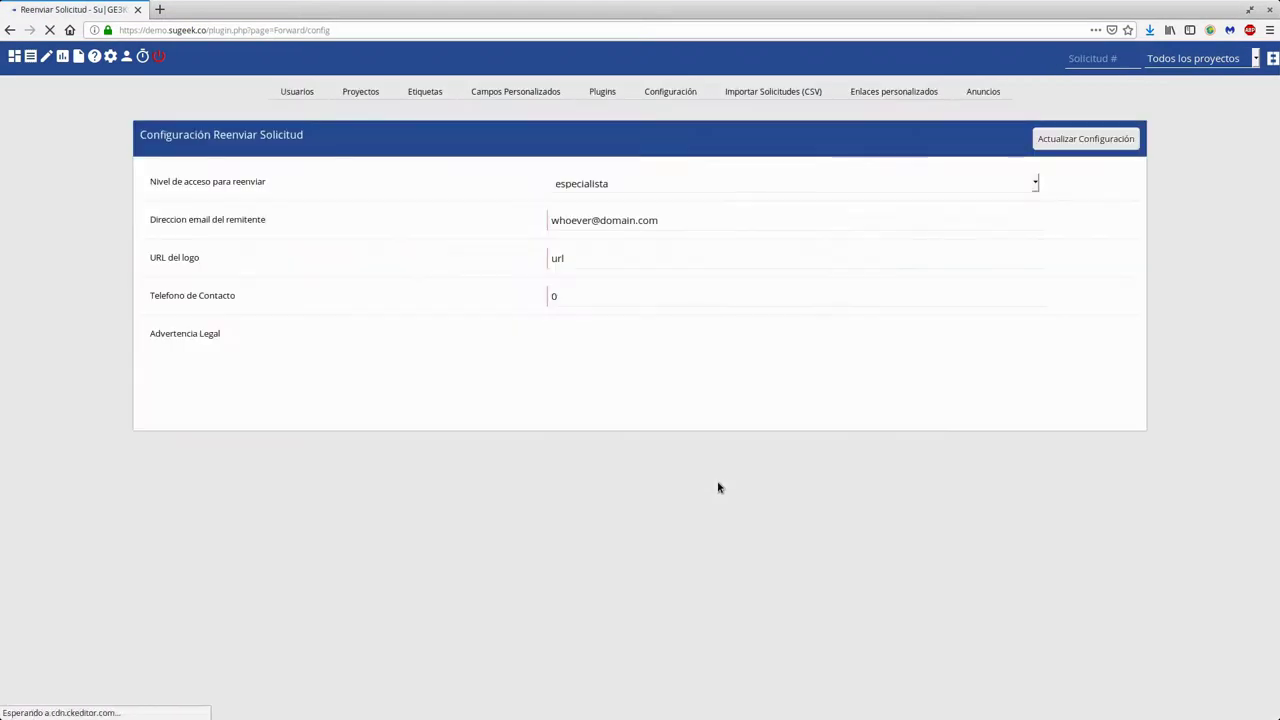
Inspect the sender email address value on the Configuración Reenviar Solicitud page
{"action": "left_click_drag", "start_coordinate": [266, 222], "coordinate": [143, 228]}
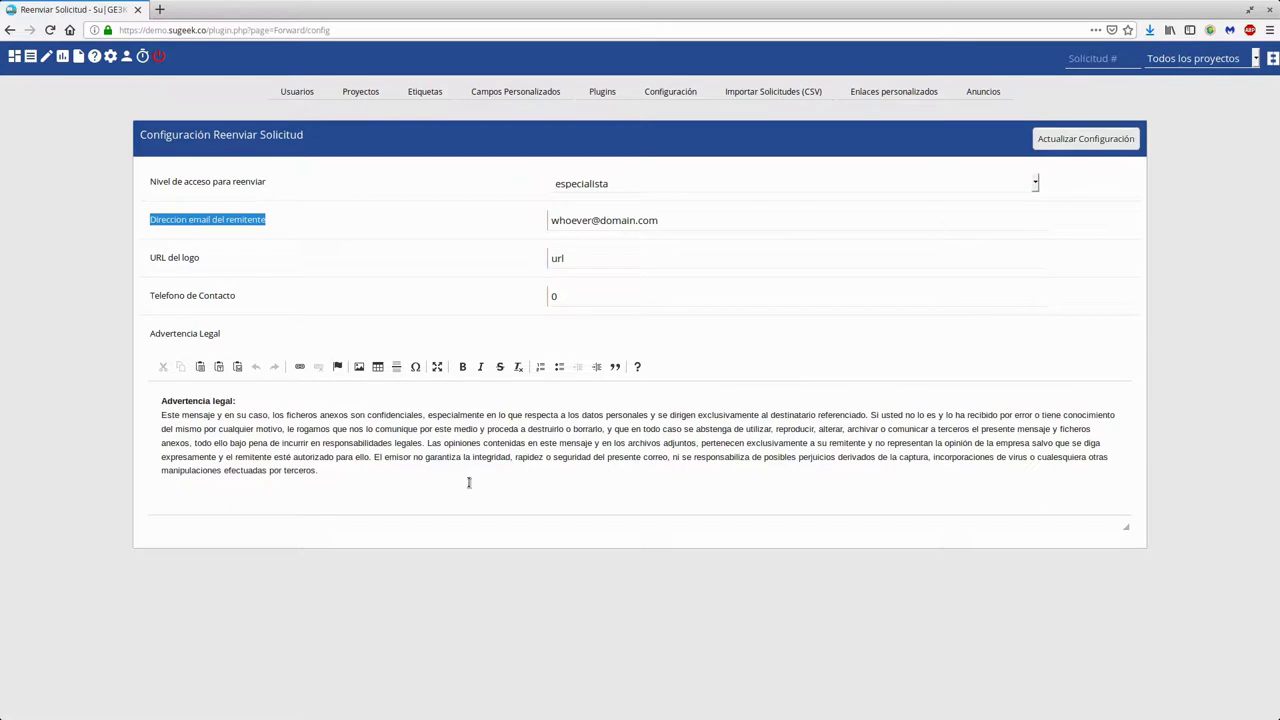
{"action": "triple_click", "coordinate": [655, 222]}
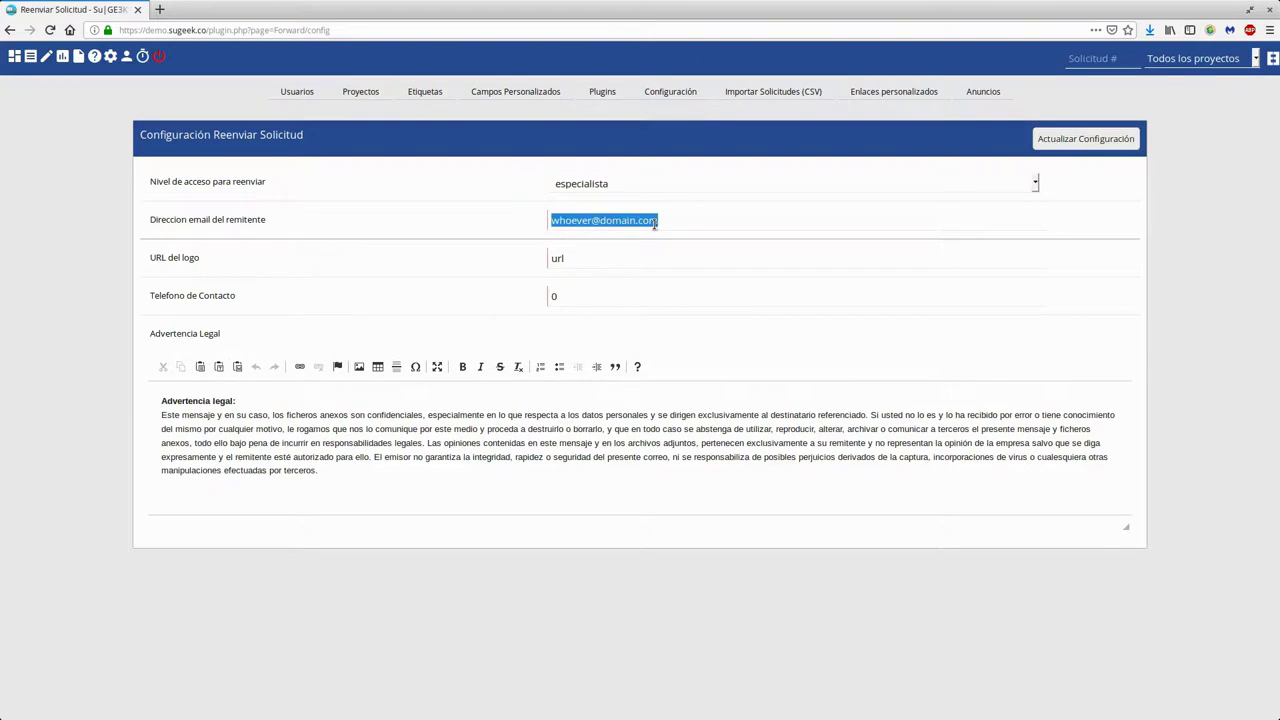
{"action": "left_click", "coordinate": [654, 223]}
{"action": "triple_click", "coordinate": [654, 223]}
{"action": "left_click", "coordinate": [690, 222]}
{"action": "left_click_drag", "start_coordinate": [705, 219], "coordinate": [548, 221]}
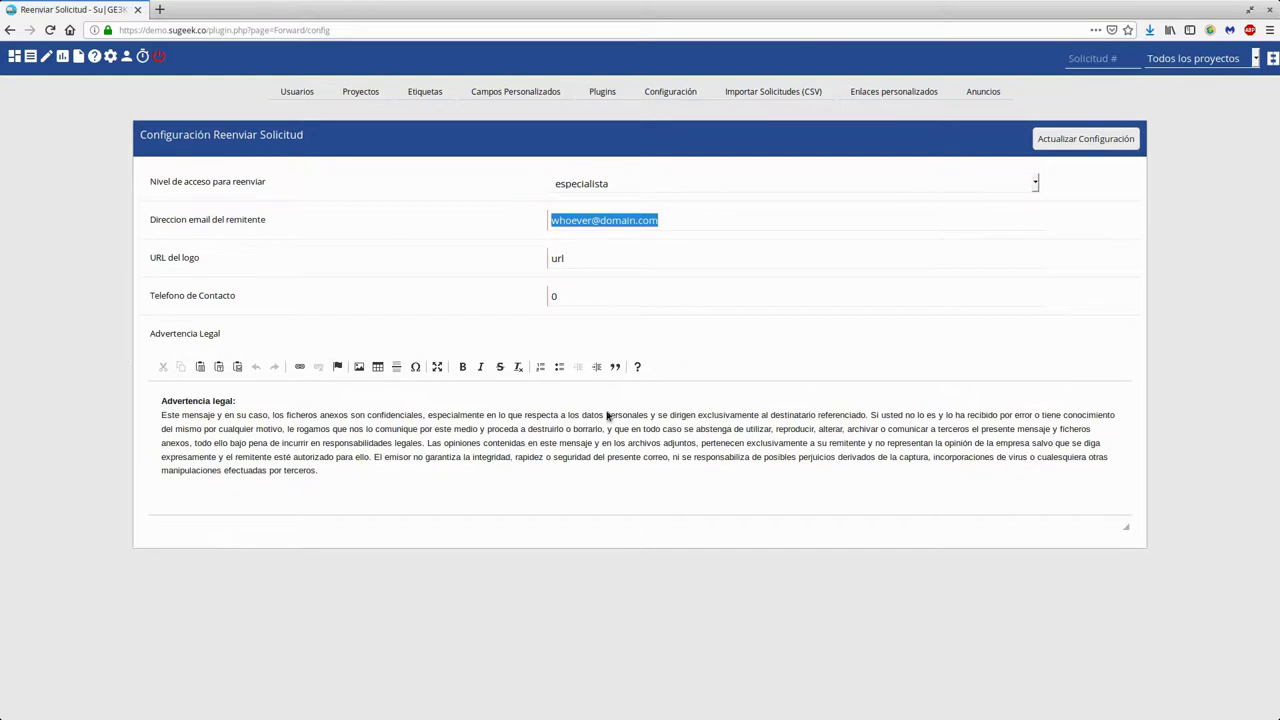
{"action": "left_click_drag", "start_coordinate": [152, 137], "coordinate": [136, 138]}
{"action": "left_click", "coordinate": [302, 134]}
{"action": "left_click", "coordinate": [384, 153]}
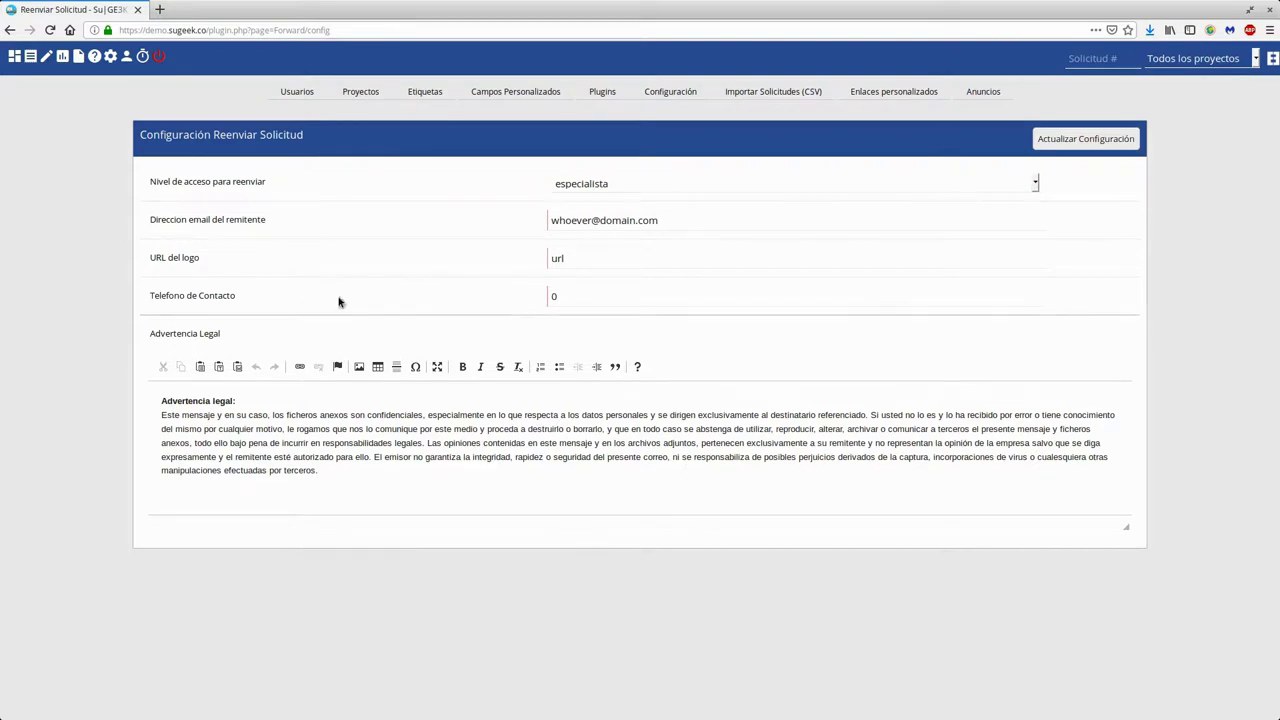
Review the phone and legal notice fields, then begin replacing the logo URL with 'ht'
{"action": "left_click", "coordinate": [606, 298]}
{"action": "key", "text": "shift+Tab"}
{"action": "key", "text": "shift+Tab"}
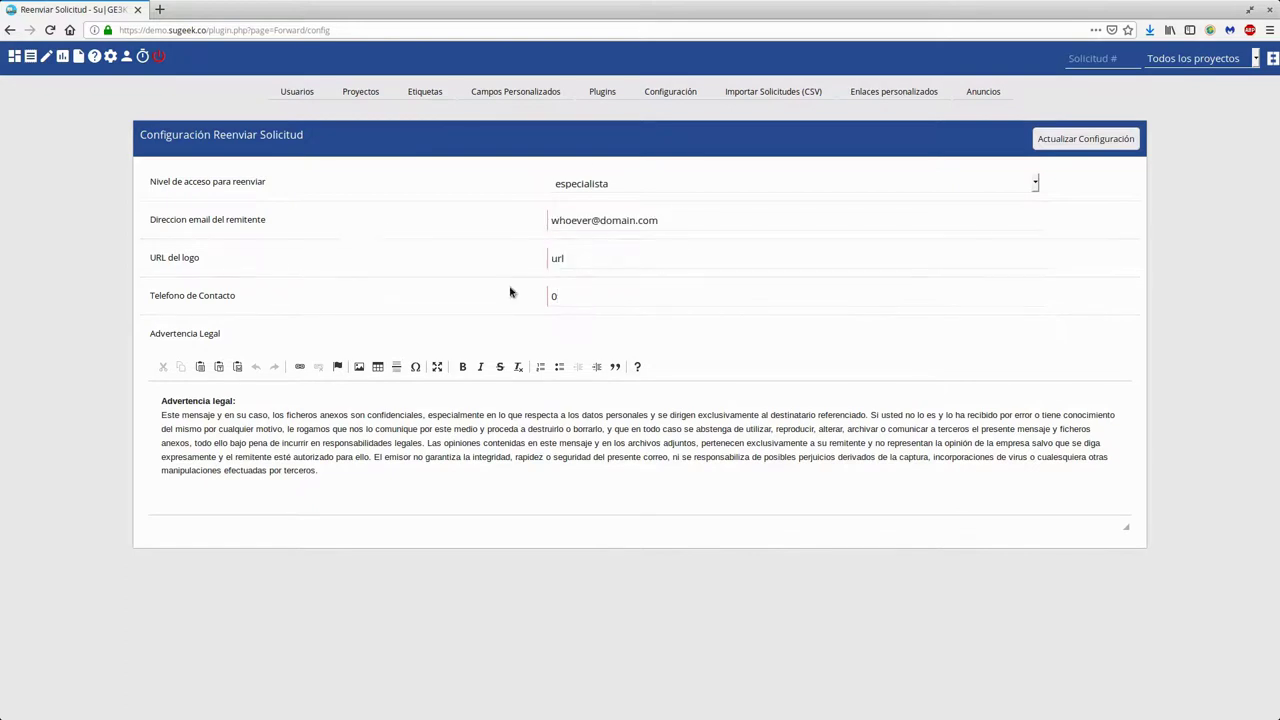
{"action": "left_click_drag", "start_coordinate": [458, 495], "coordinate": [148, 360]}
{"action": "left_click", "coordinate": [1085, 139]}
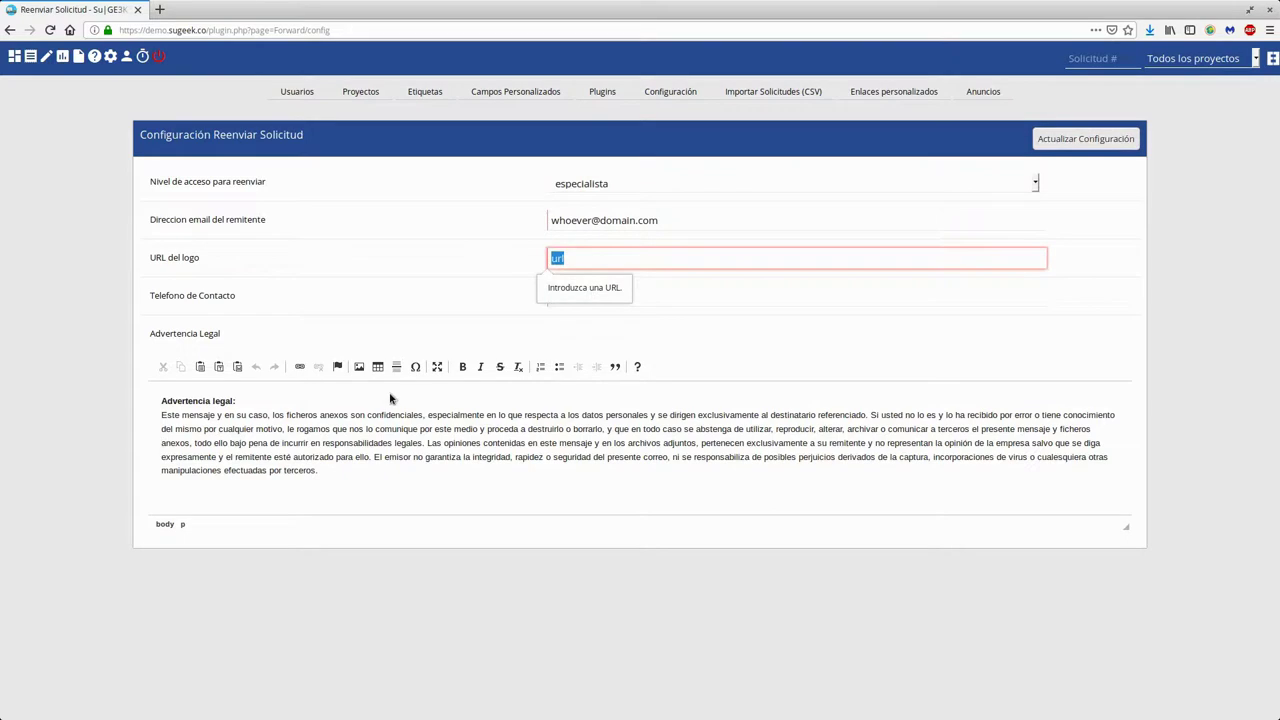
{"action": "double_click", "coordinate": [617, 257]}
{"action": "type", "text": "htt"}
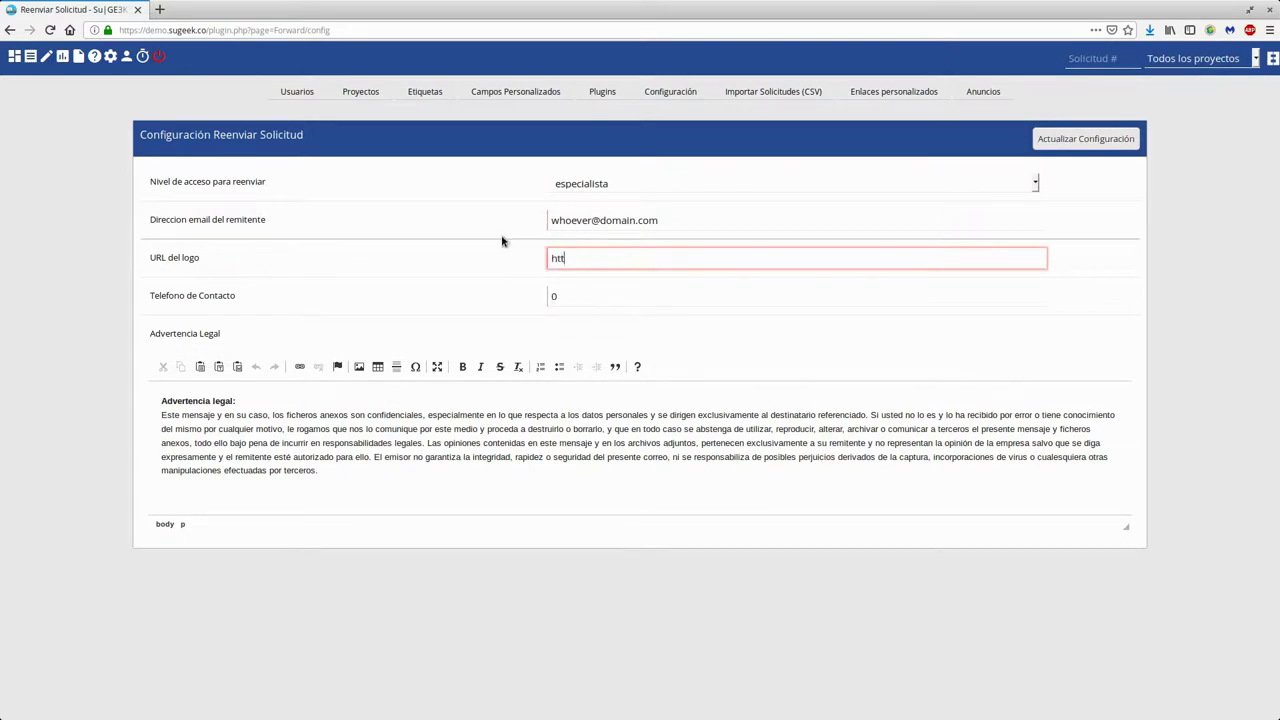
{"action": "left_click", "coordinate": [159, 9]}
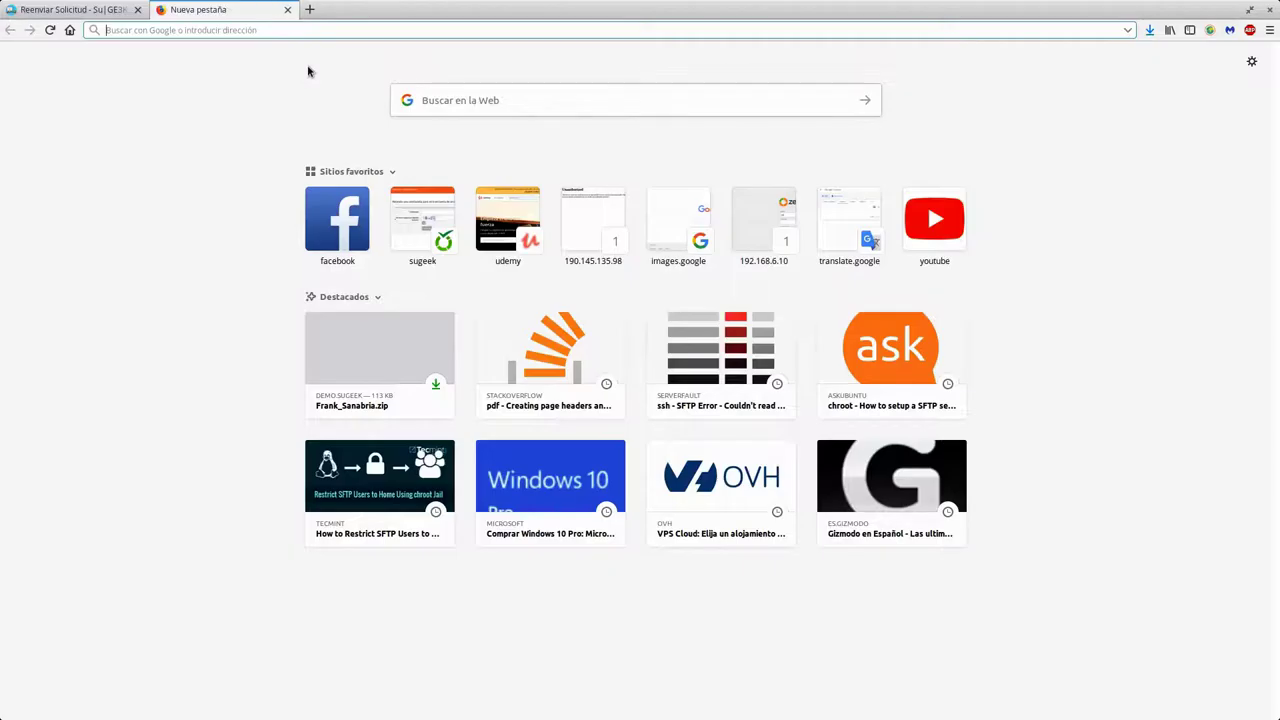
Load sugeek.co and copy the site logo's image address
{"action": "type", "text": "sugeek.co"}
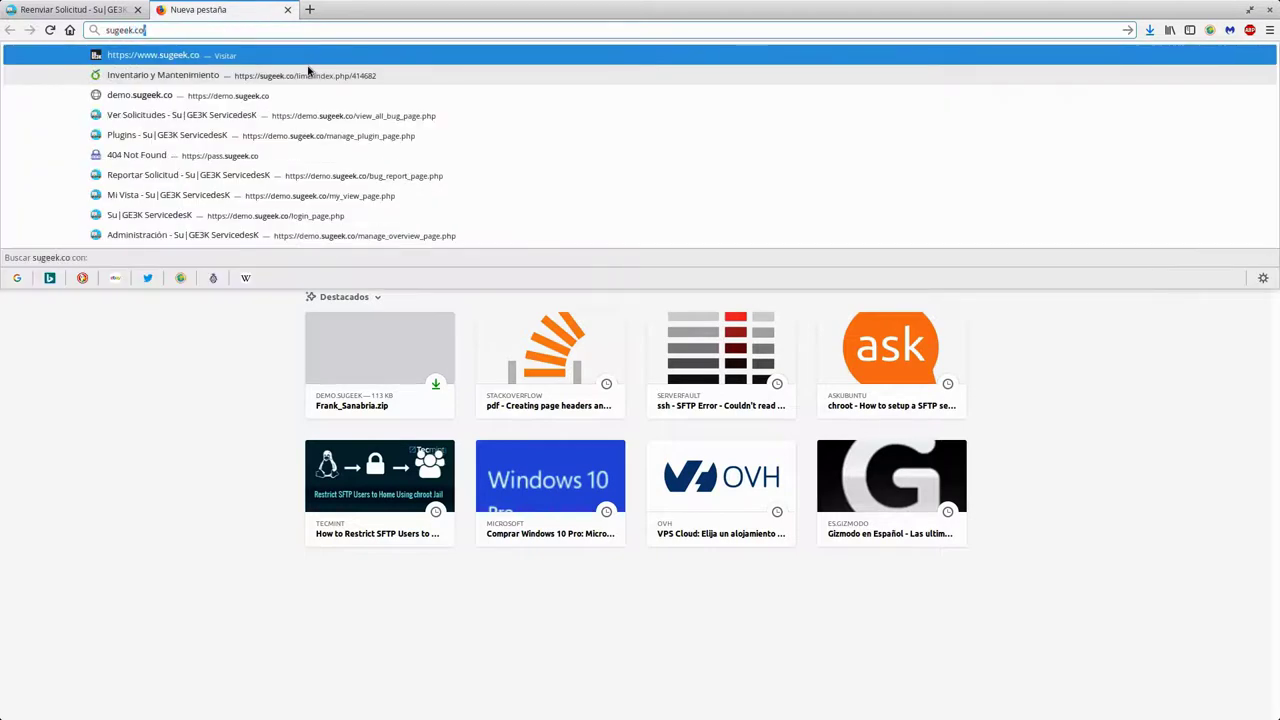
{"action": "key", "text": "Return"}
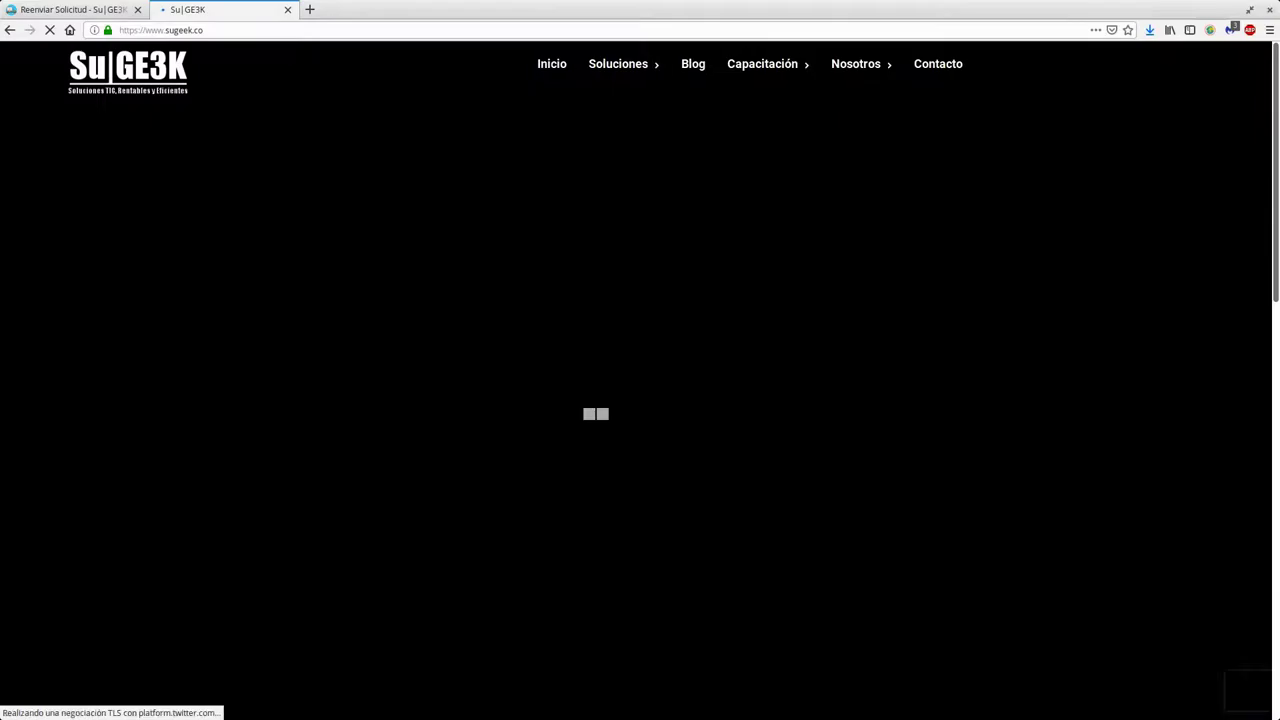
{"action": "right_click", "coordinate": [160, 77]}
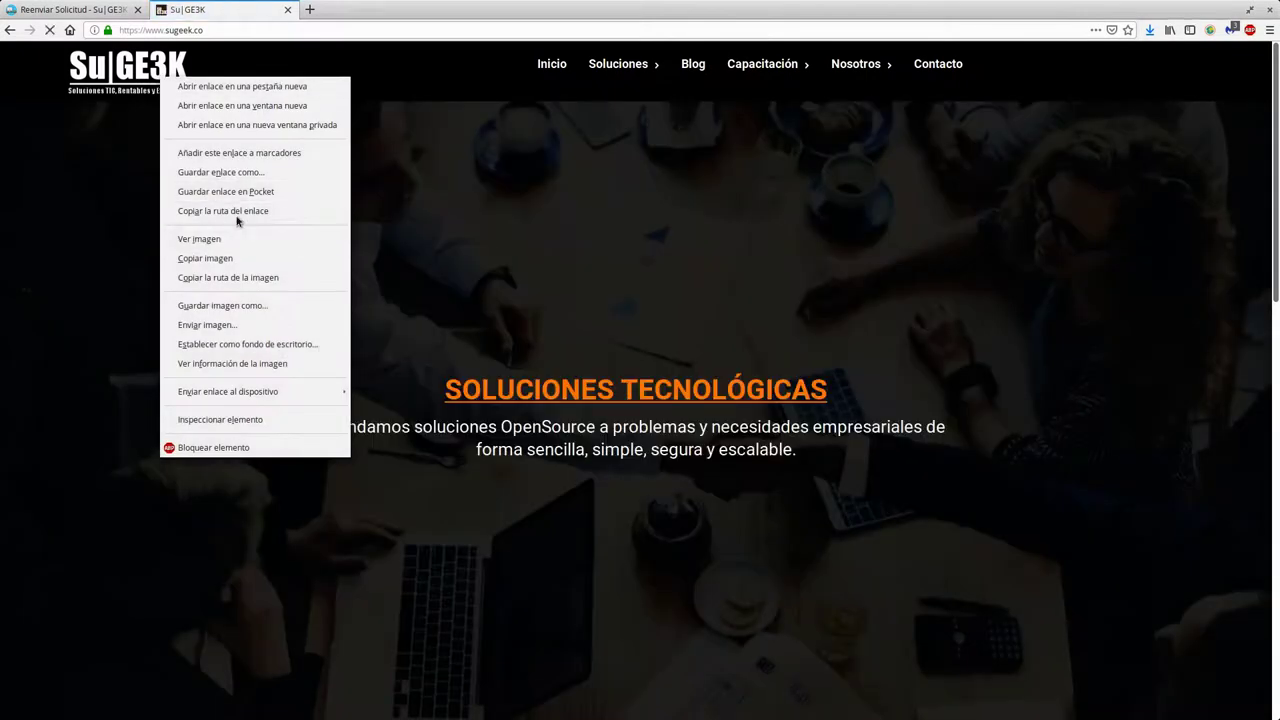
{"action": "left_click", "coordinate": [228, 277]}
Paste the copied logo address over the old URL del logo value
{"action": "left_click", "coordinate": [95, 9]}
{"action": "left_click", "coordinate": [634, 254]}
{"action": "key", "text": "ctrl+a"}
{"action": "type", "text": "https://www.sugeek.co/wp-content/uploads/2017/07/SuGE3K_Logo-1-e1500657753519.png"}
Save the forwarding settings with the new logo URL and go back to the Ver Solicitudes list
{"action": "left_click", "coordinate": [1076, 140]}
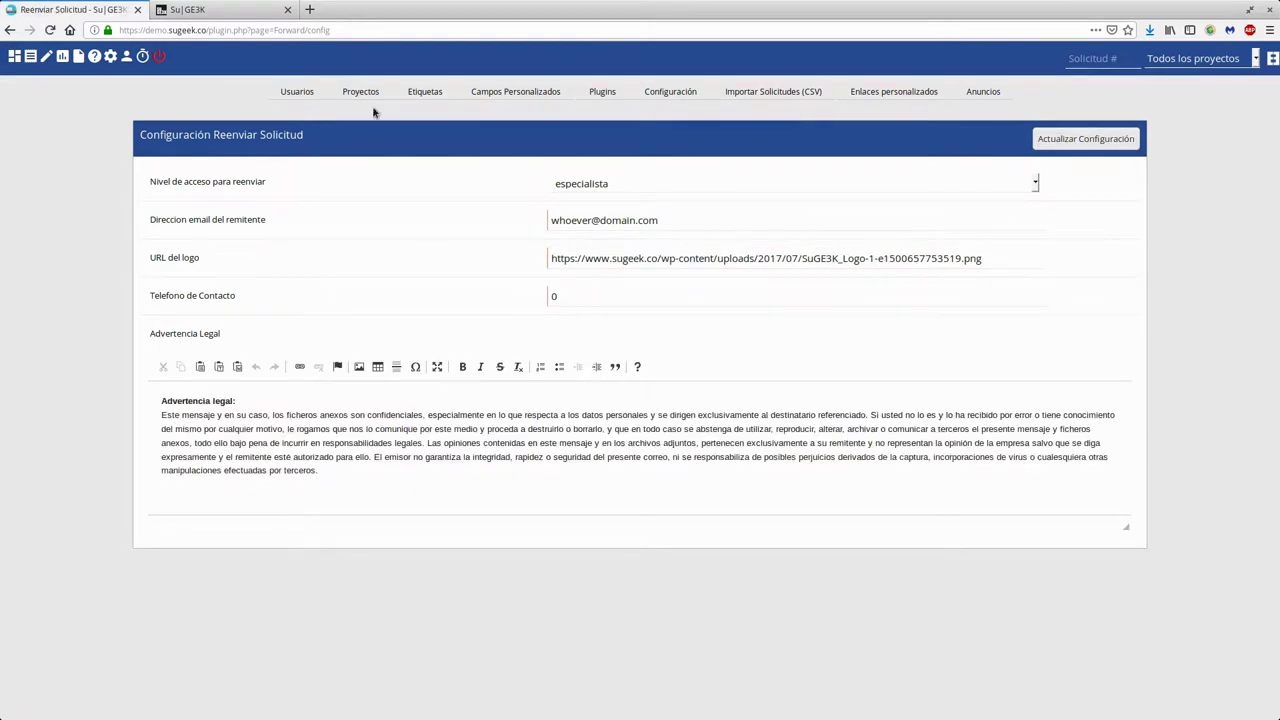
{"action": "left_click", "coordinate": [30, 57]}
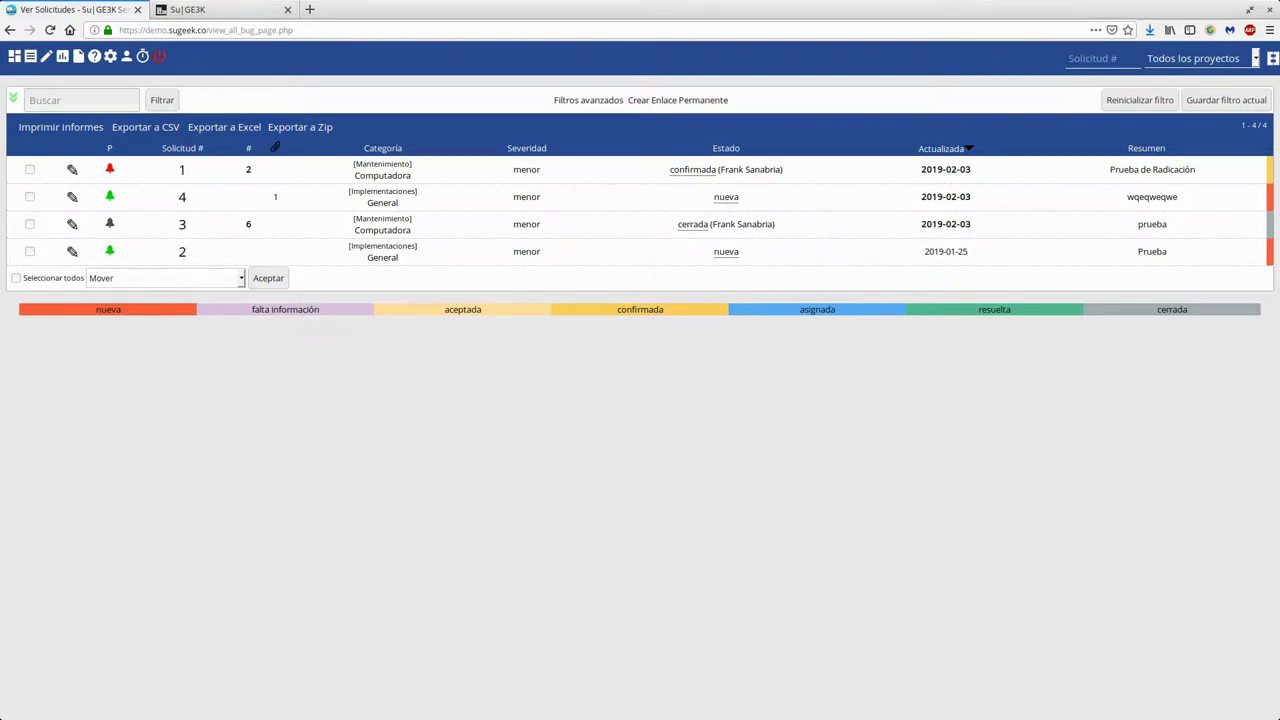
Open the forwarding form for request 1, Prueba de Radicación, and paste the reporter's email into Para
{"action": "left_click", "coordinate": [182, 170]}
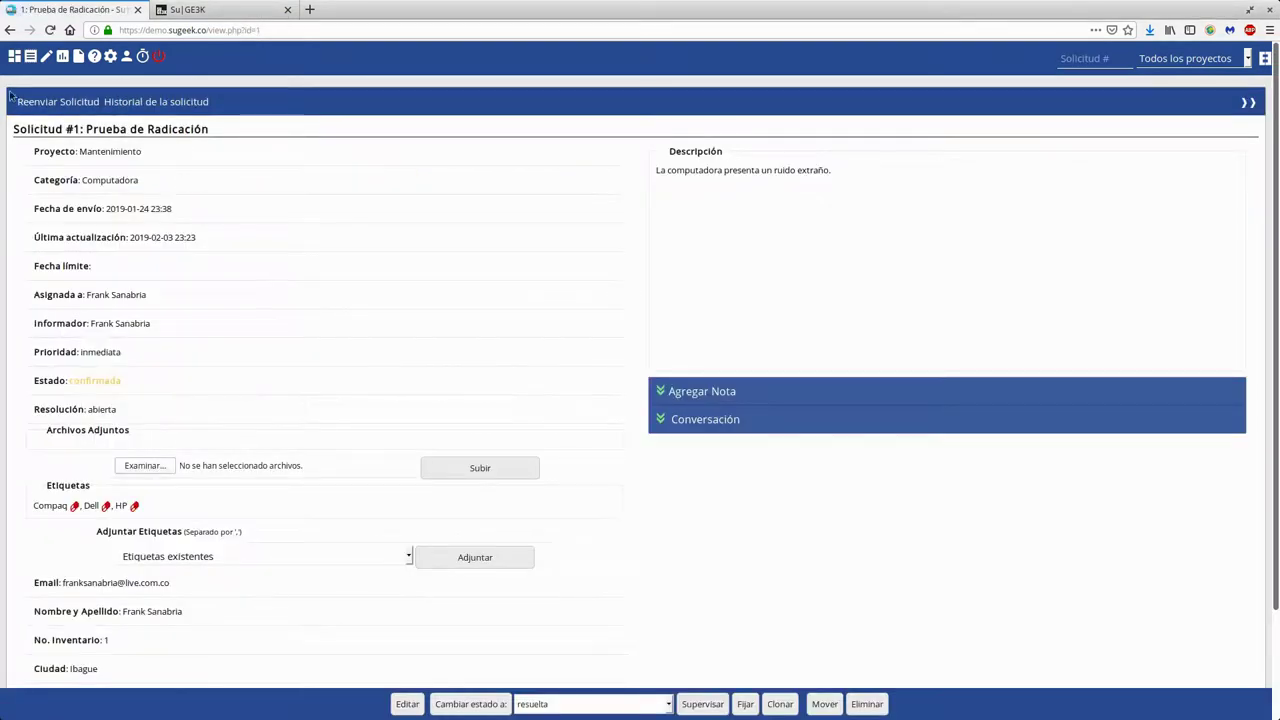
{"action": "scroll", "coordinate": [188, 170], "scroll_direction": "down", "scroll_amount": 2}
{"action": "scroll", "coordinate": [171, 149], "scroll_direction": "up", "scroll_amount": 2}
{"action": "left_click", "coordinate": [77, 105]}
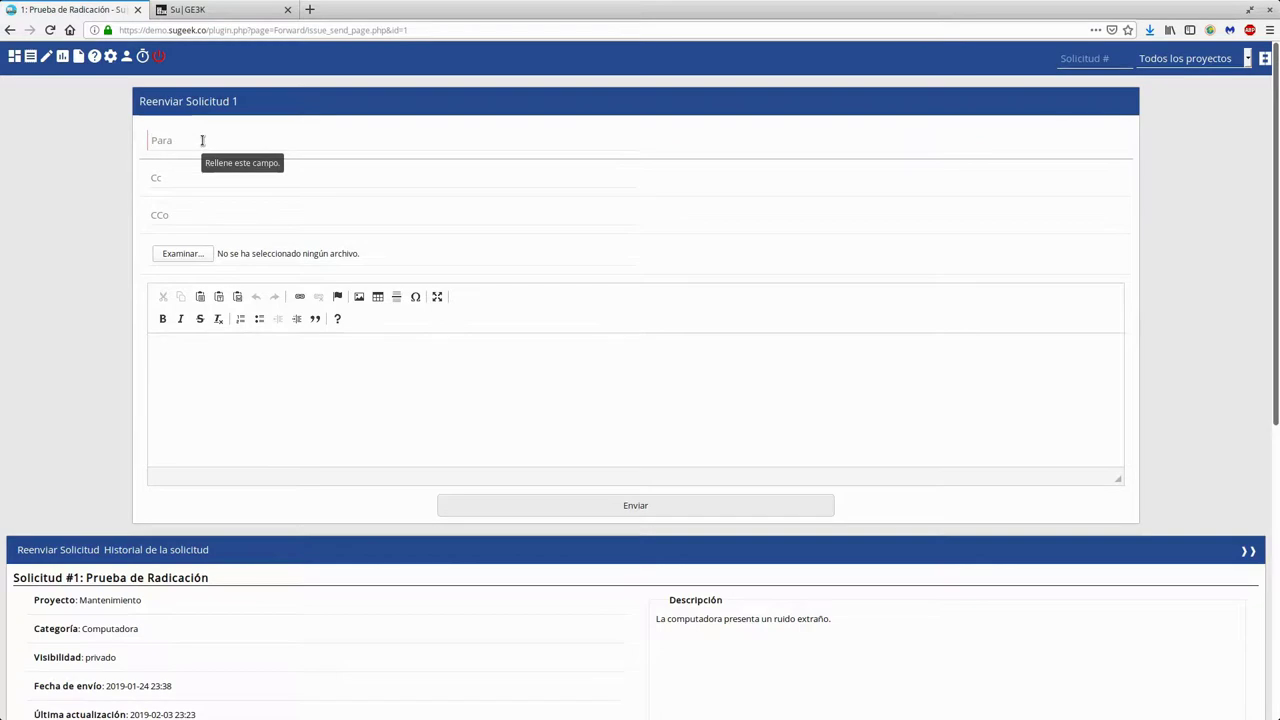
{"action": "scroll", "coordinate": [32, 318], "scroll_direction": "down", "scroll_amount": 5}
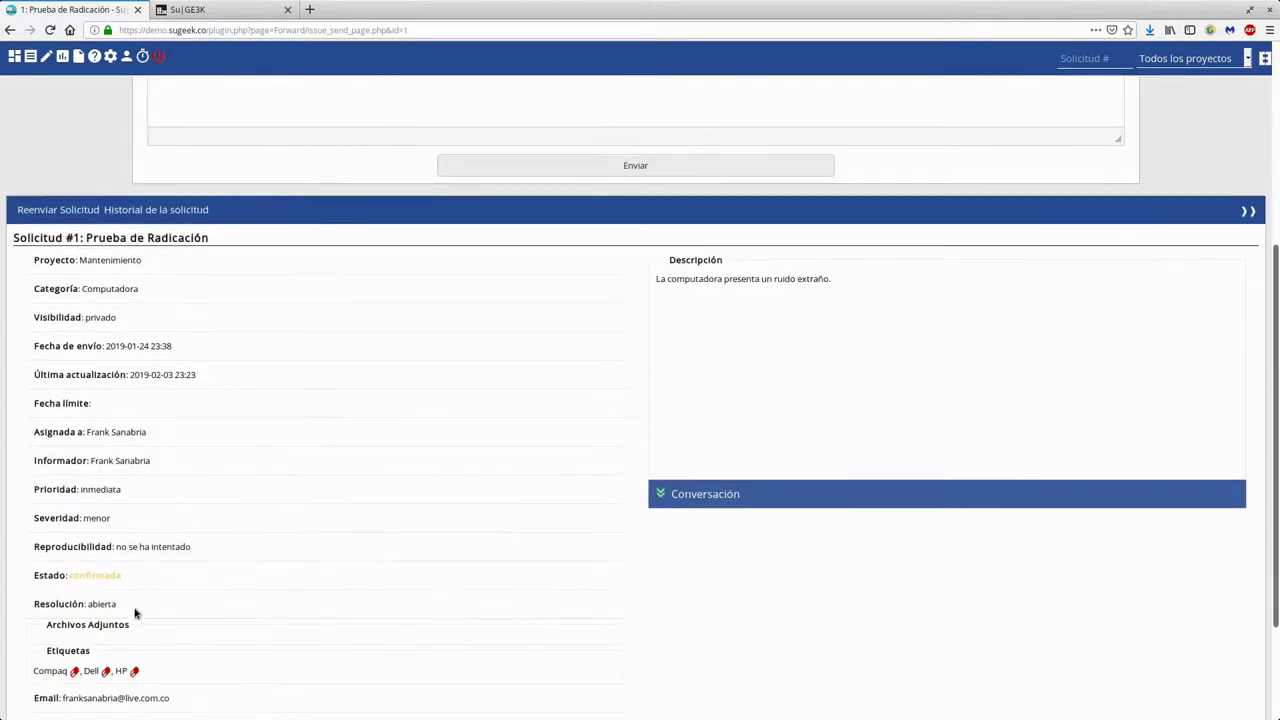
{"action": "right_click", "coordinate": [128, 548]}
{"action": "left_click", "coordinate": [165, 557]}
{"action": "scroll", "coordinate": [274, 386], "scroll_direction": "up", "scroll_amount": 5}
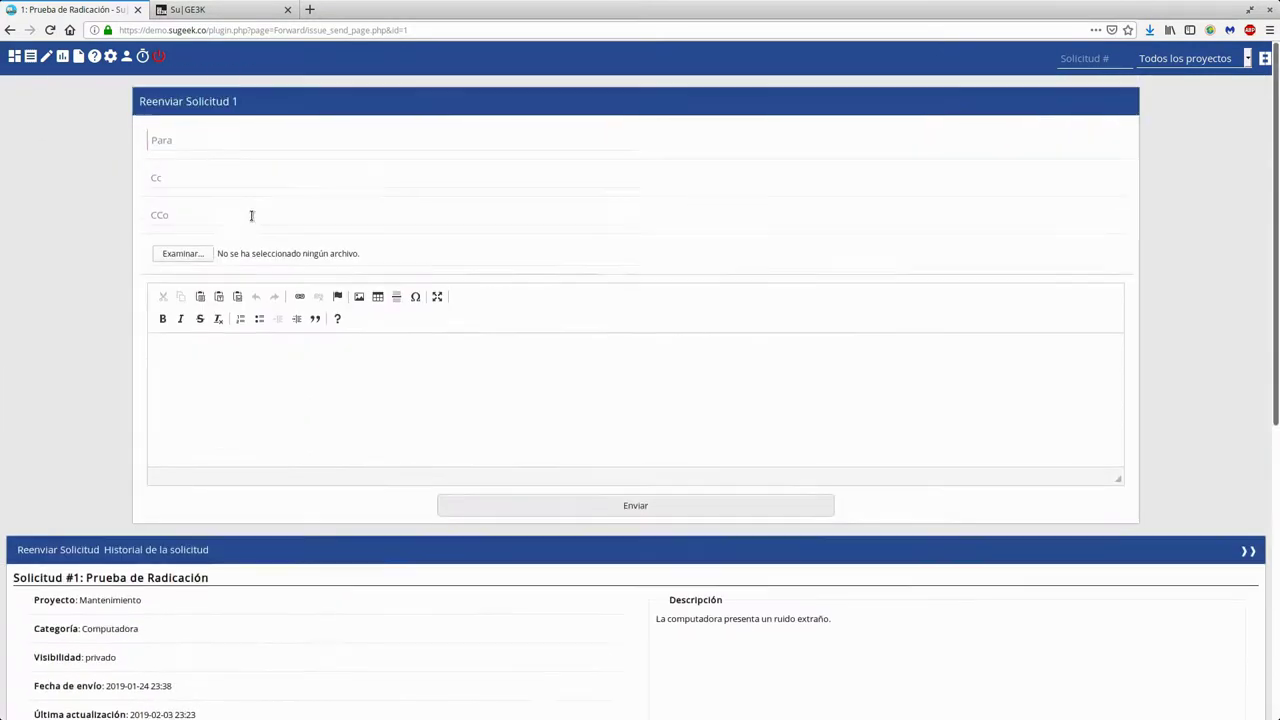
{"action": "left_click", "coordinate": [223, 145]}
{"action": "key", "text": "ctrl+v"}
Attach the most recent screenshot, type a placeholder message and send the forward
{"action": "left_click", "coordinate": [213, 177]}
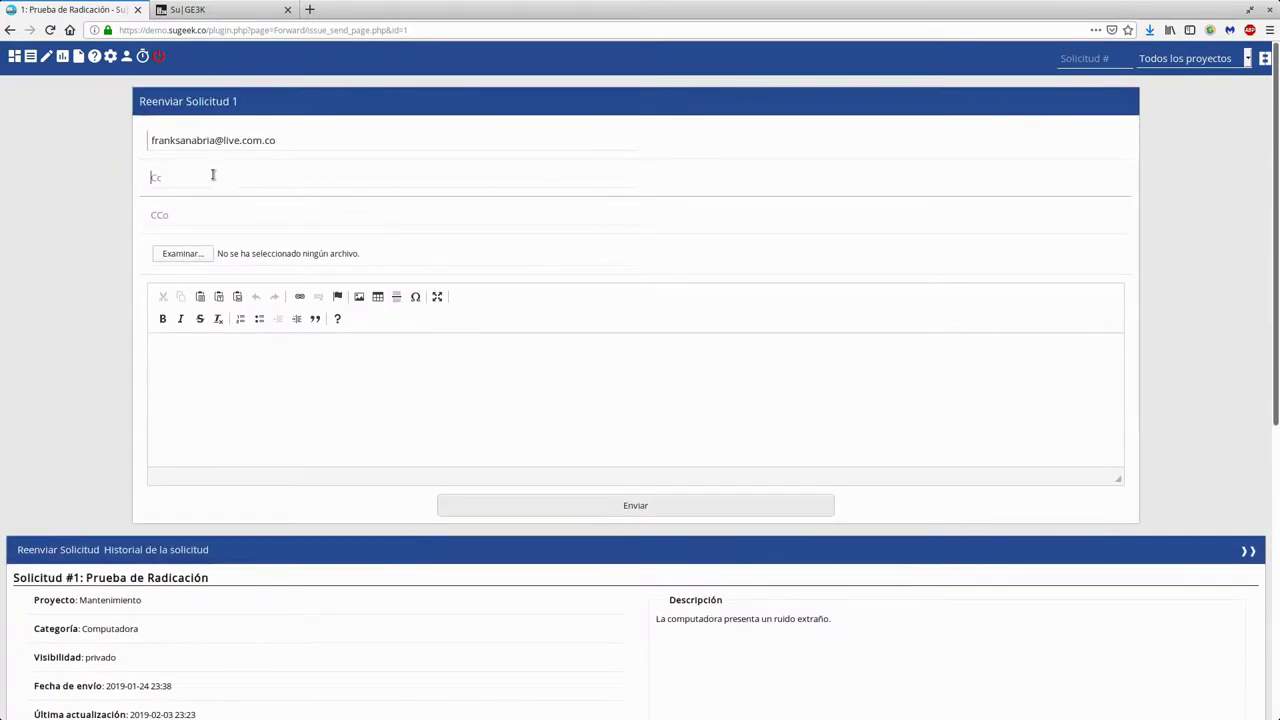
{"action": "left_click", "coordinate": [179, 213]}
{"action": "left_click", "coordinate": [182, 253]}
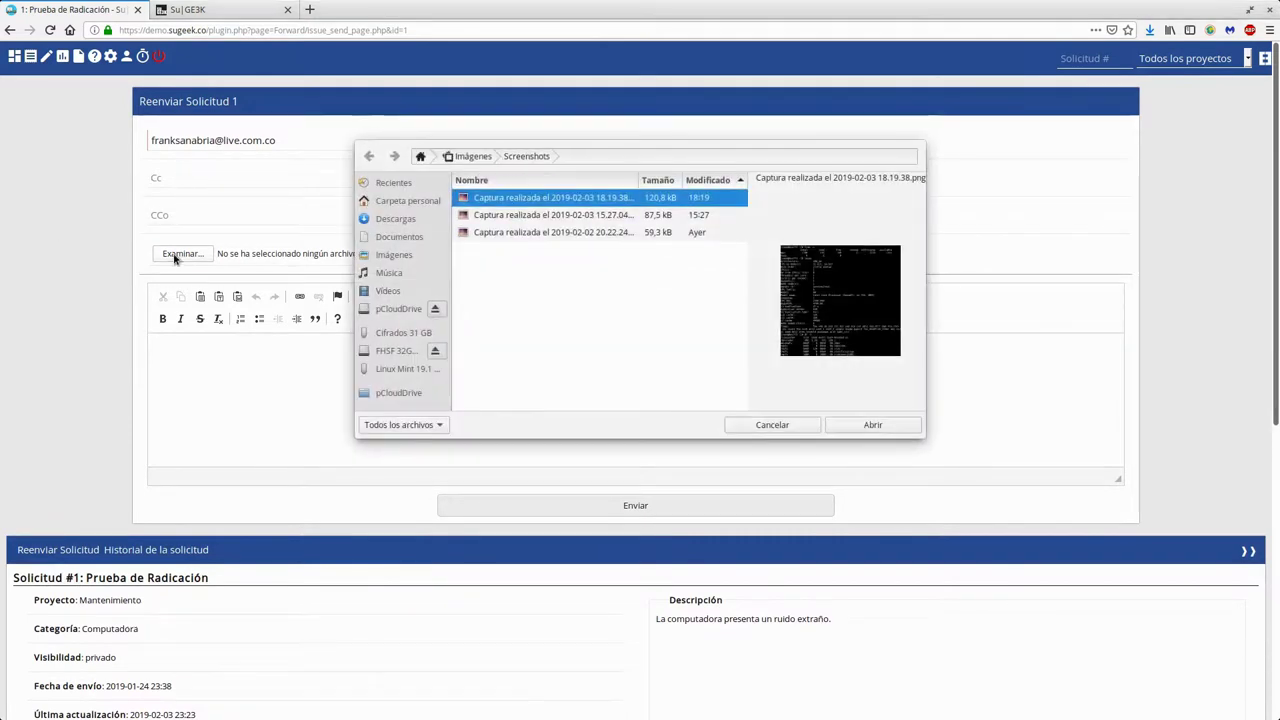
{"action": "left_click", "coordinate": [870, 424]}
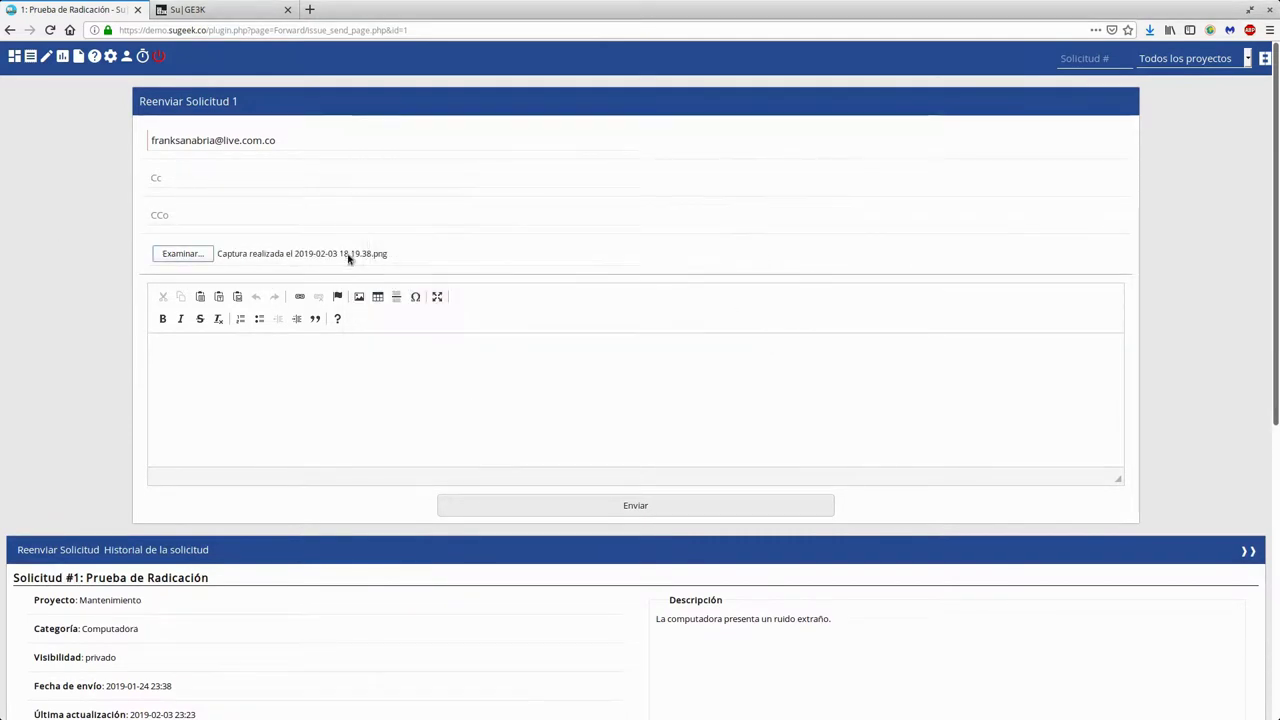
{"action": "left_click", "coordinate": [466, 380]}
{"action": "type", "text": "kljaskldjsakldjaskldjsalkdjsakldjsad"}
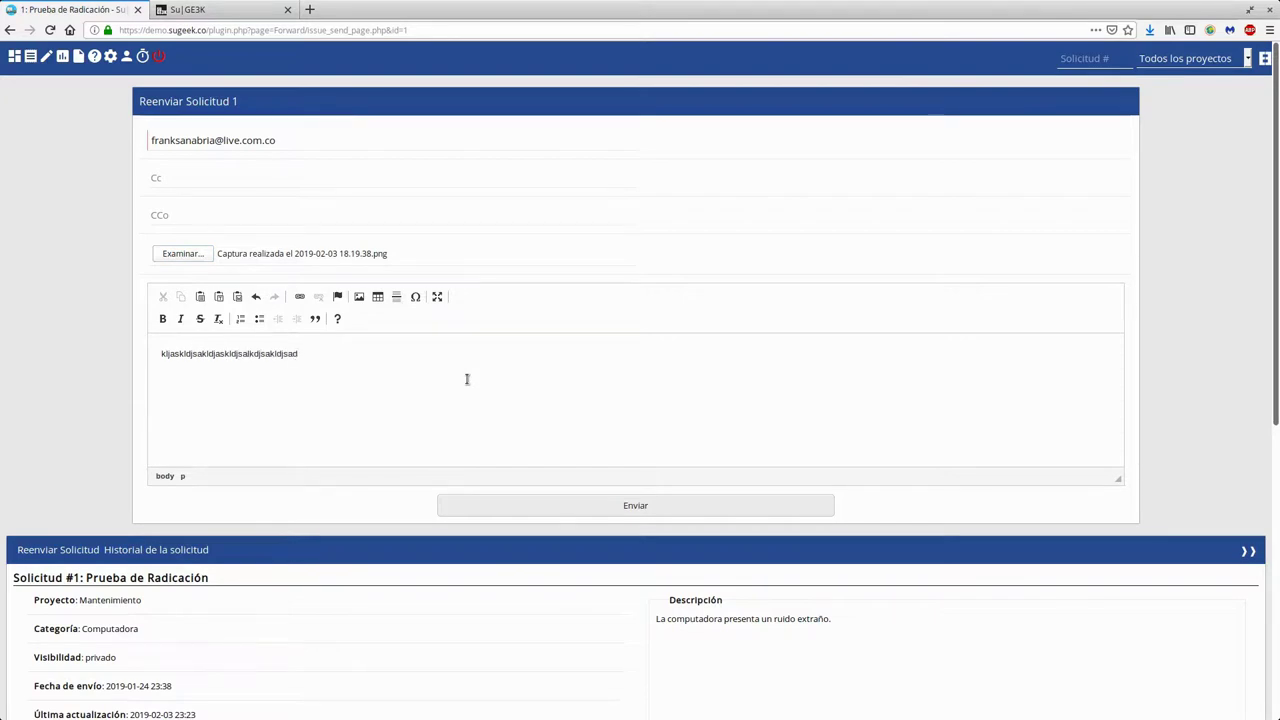
{"action": "left_click", "coordinate": [537, 507]}
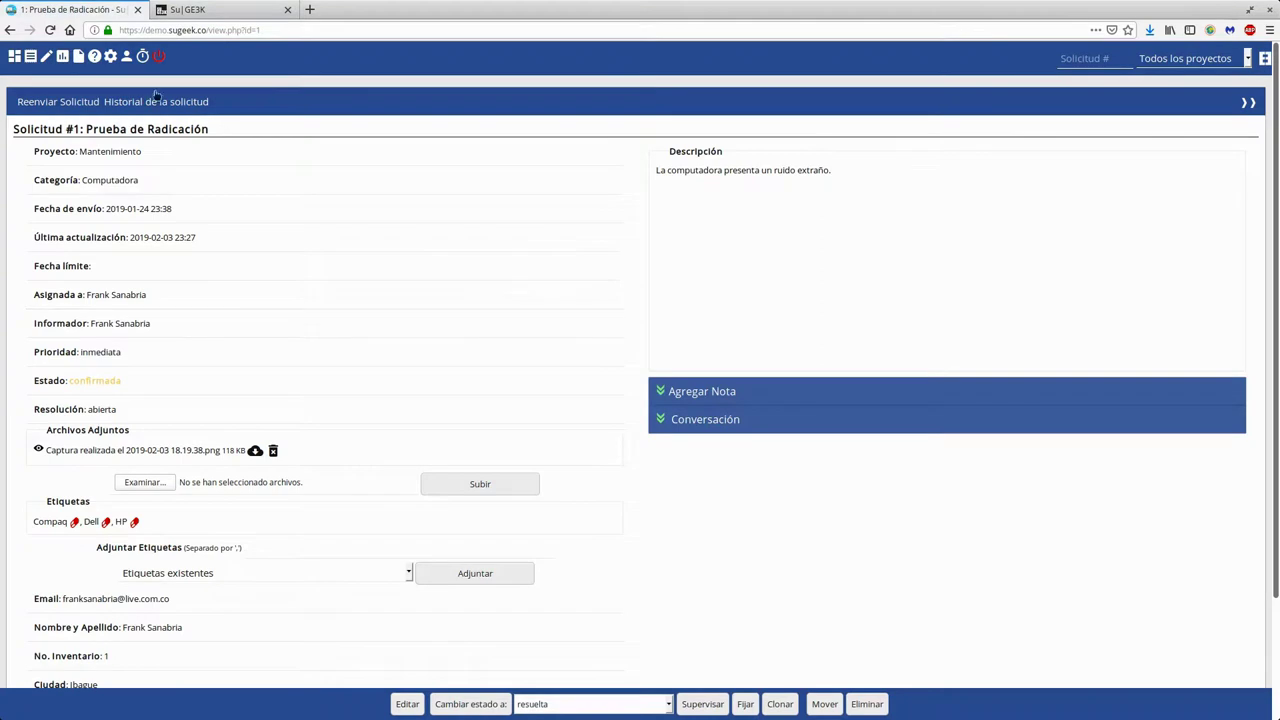
Replace the Reenviar Solicitud sender email with the company contact address, save, and return to the request list
{"action": "left_click", "coordinate": [108, 58]}
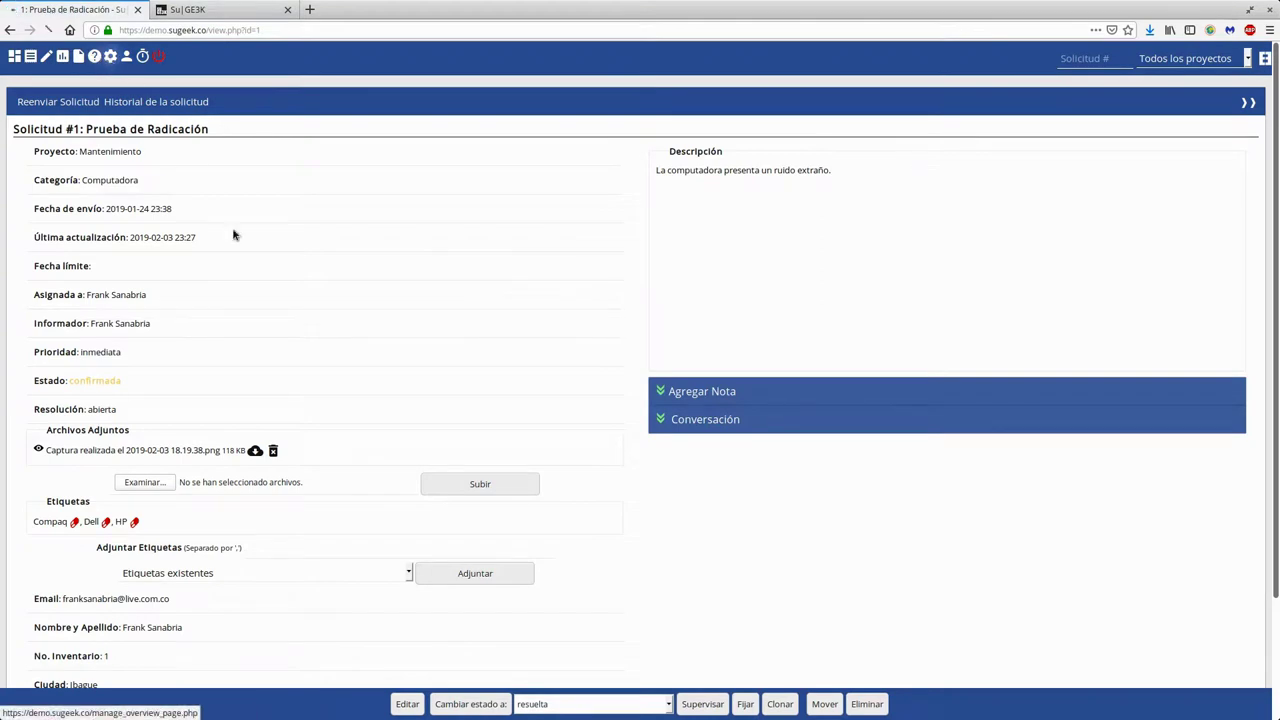
{"action": "left_click", "coordinate": [600, 91]}
{"action": "left_click", "coordinate": [128, 559]}
{"action": "triple_click", "coordinate": [593, 219]}
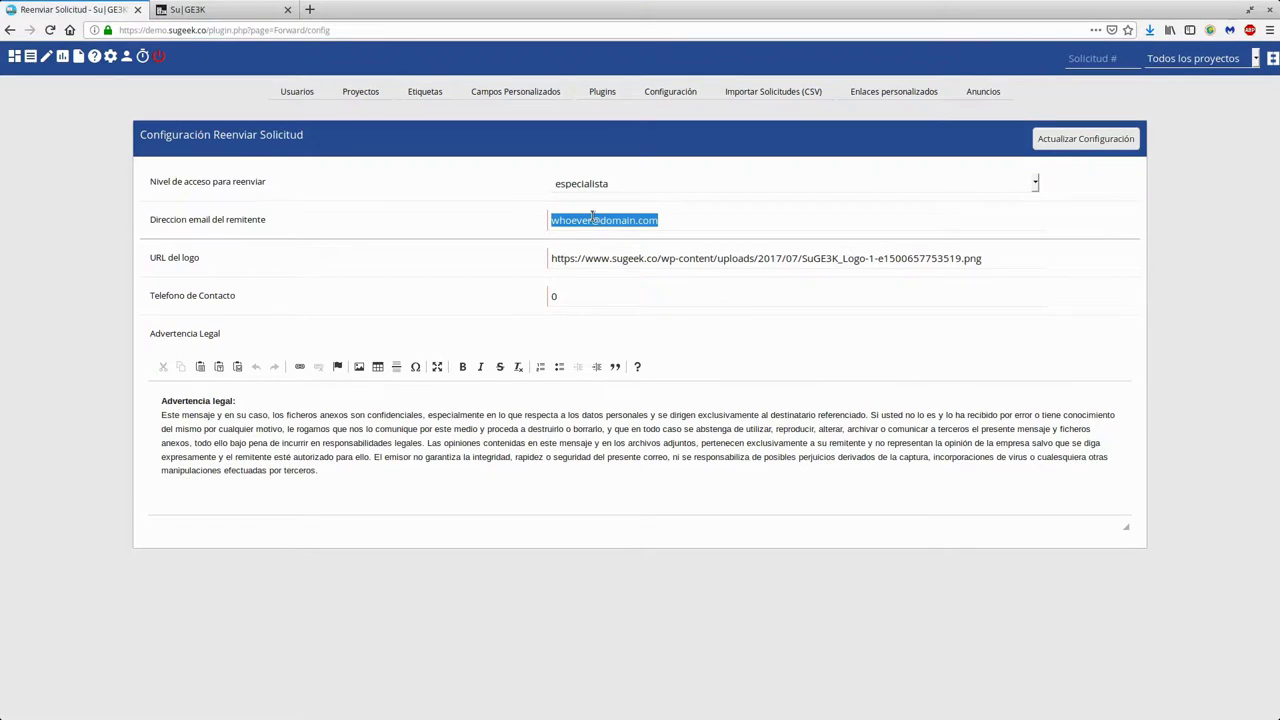
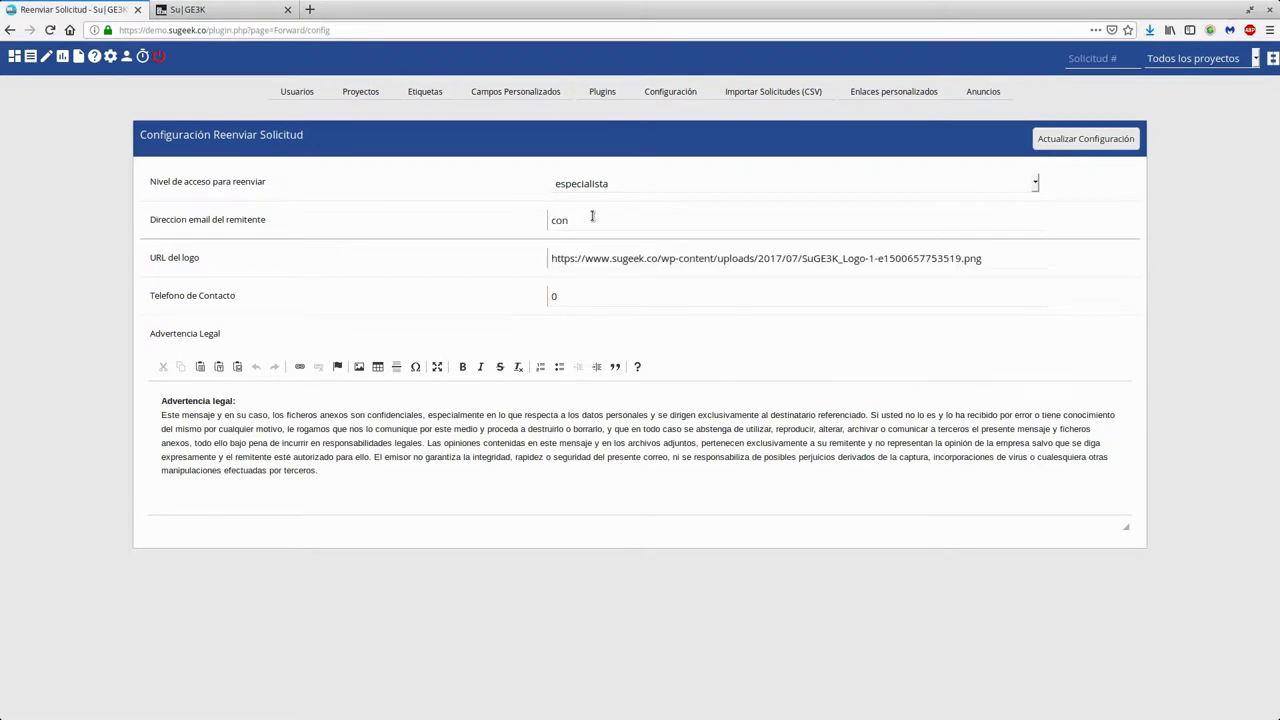
{"action": "left_click", "coordinate": [1062, 145]}
{"action": "left_click", "coordinate": [30, 57]}
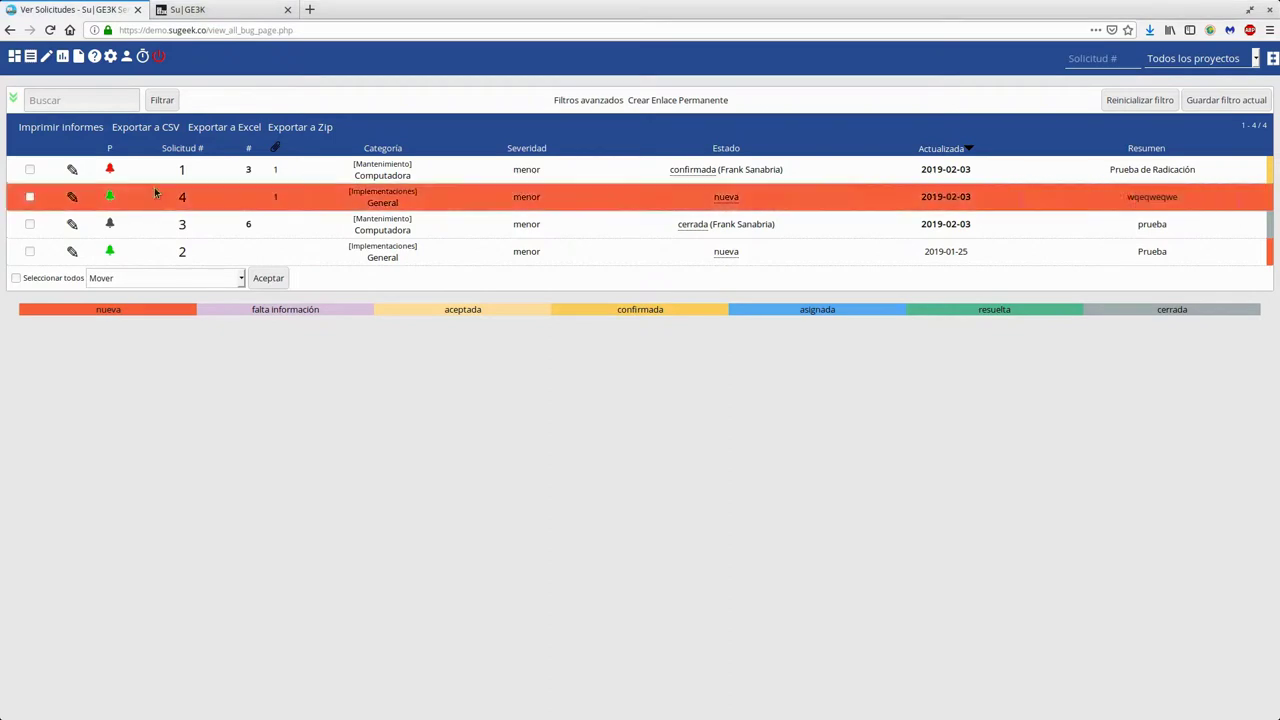
Open request 1 again and copy the reporter's email address
{"action": "left_click", "coordinate": [182, 169]}
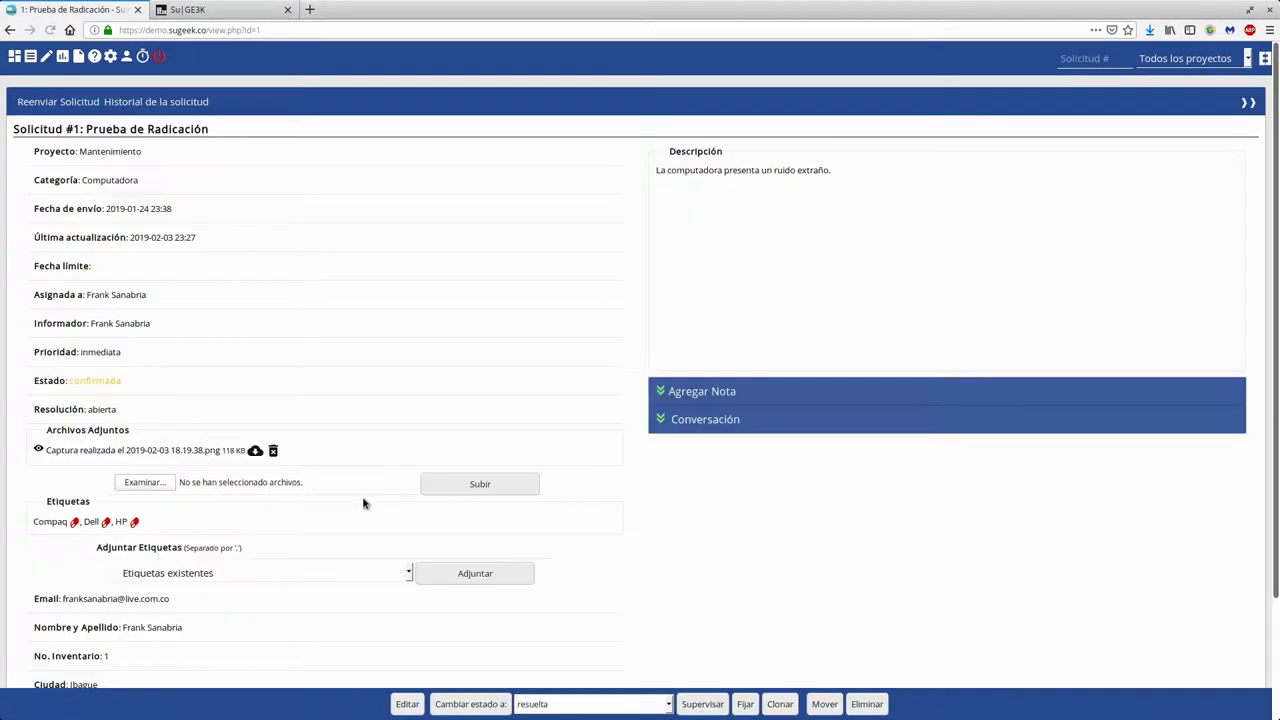
{"action": "scroll", "coordinate": [398, 502], "scroll_direction": "down", "scroll_amount": 3}
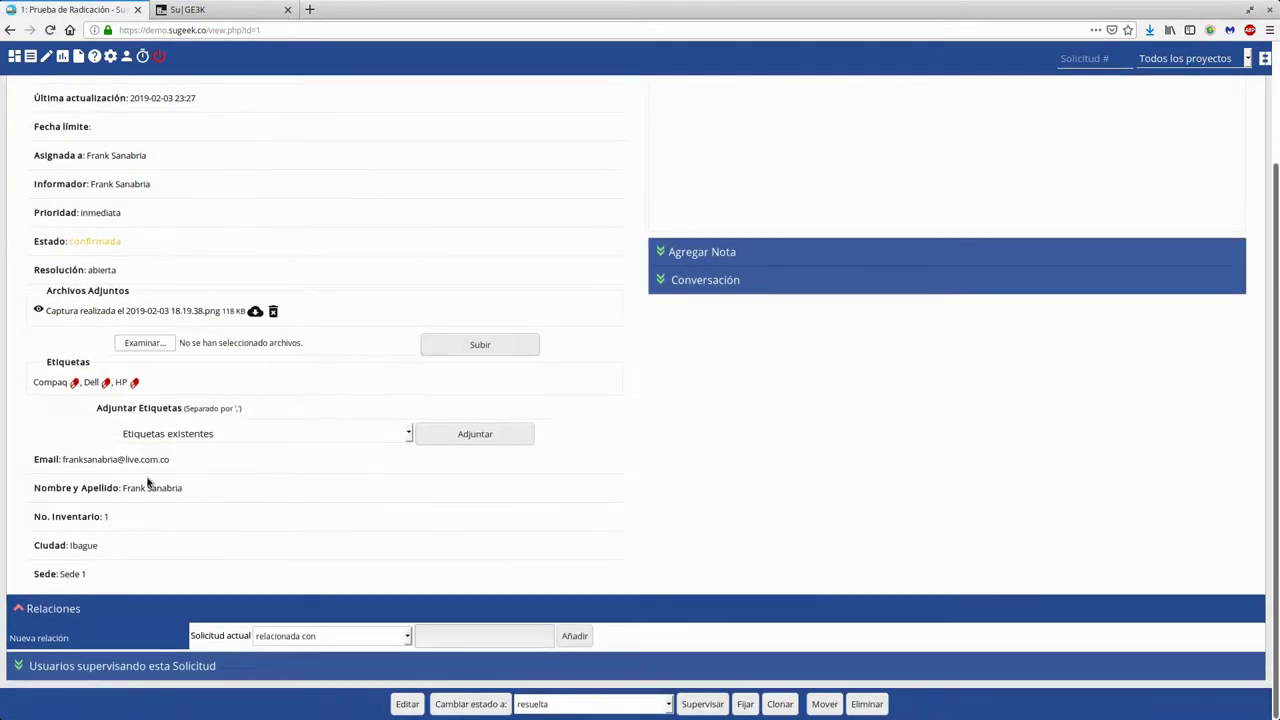
{"action": "right_click", "coordinate": [152, 461]}
{"action": "left_click", "coordinate": [246, 470]}
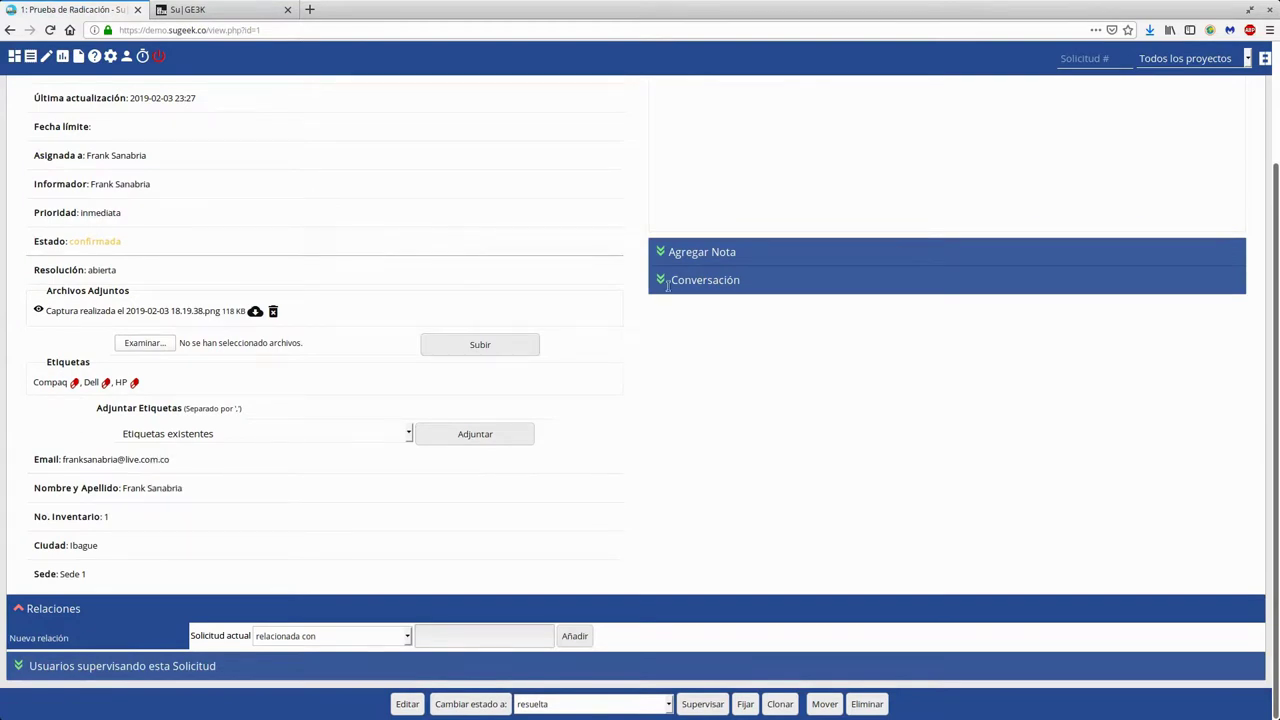
{"action": "scroll", "coordinate": [664, 283], "scroll_direction": "up", "scroll_amount": 3}
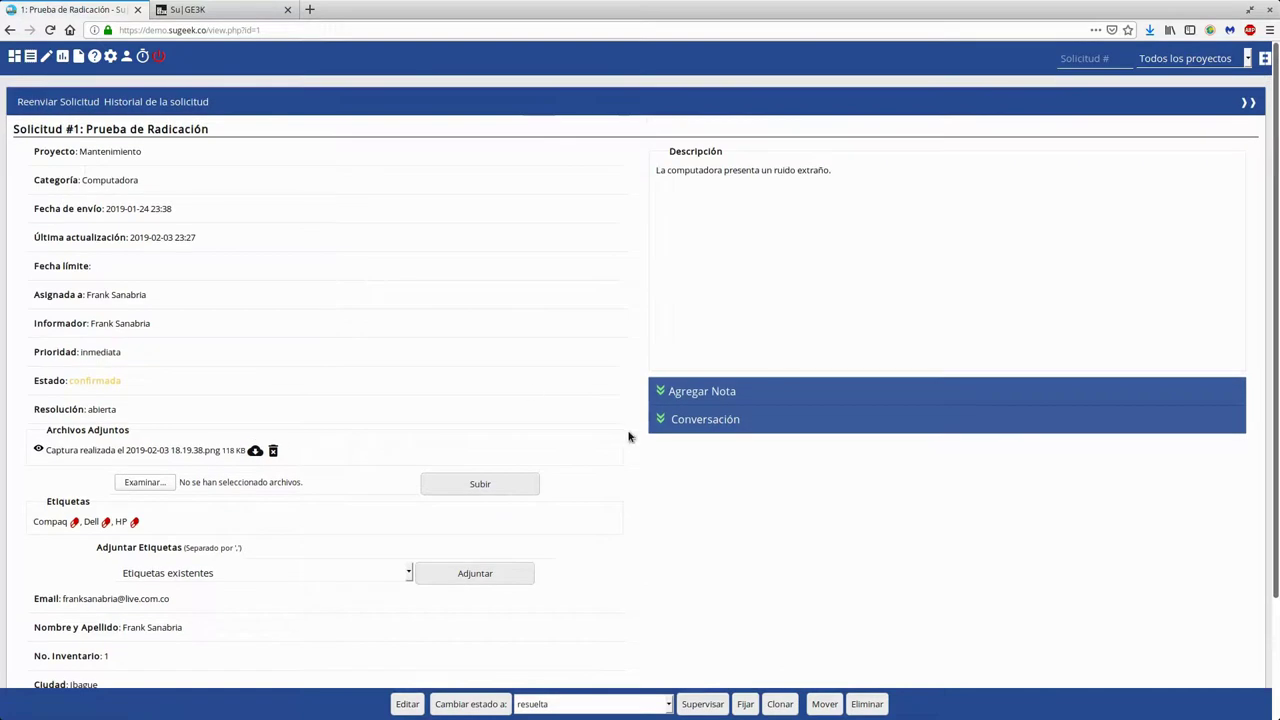
Expand the Conversación notes and inspect the note recording the emailed forward
{"action": "left_click", "coordinate": [700, 420]}
{"action": "scroll", "coordinate": [735, 427], "scroll_direction": "down", "scroll_amount": 3}
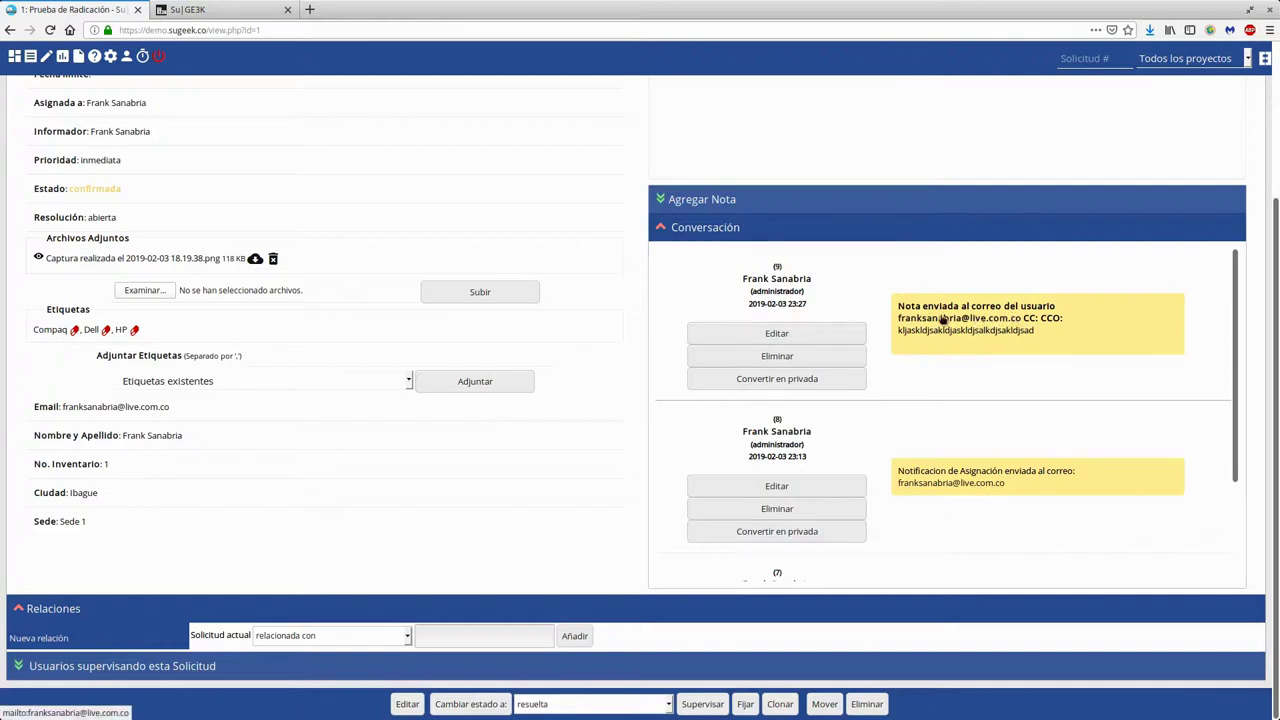
{"action": "double_click", "coordinate": [1020, 329]}
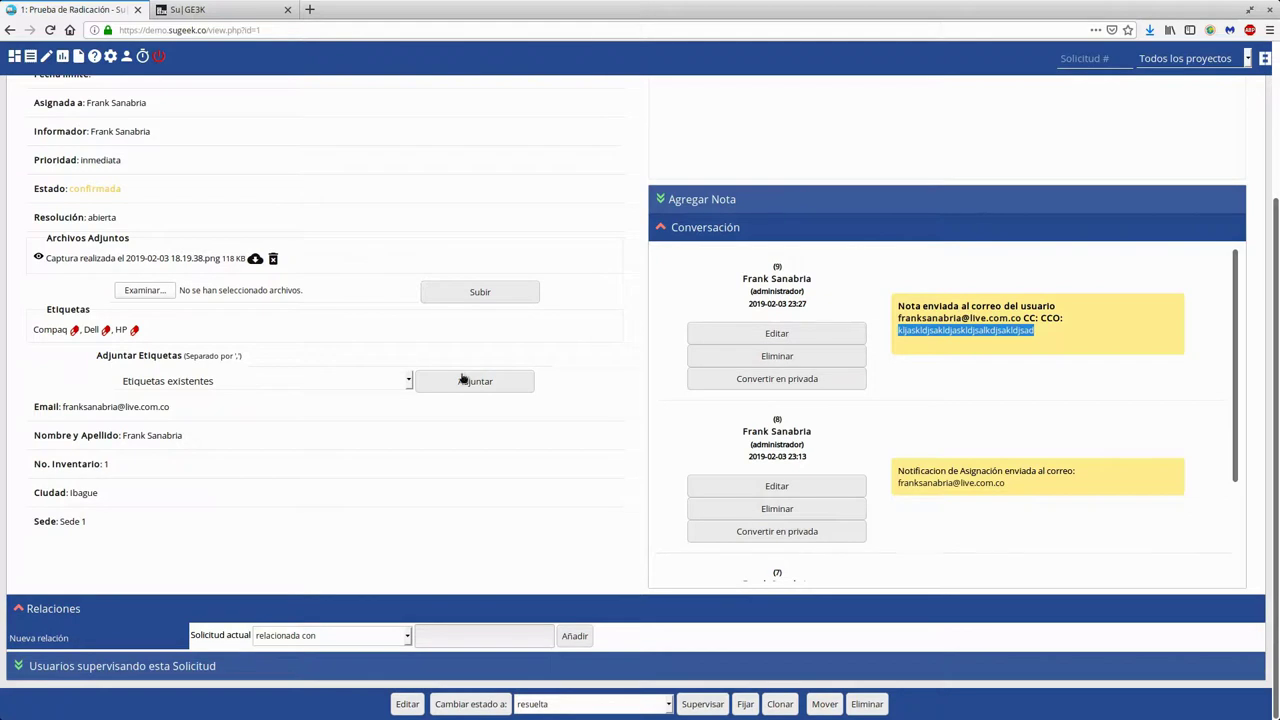
{"action": "scroll", "coordinate": [634, 501], "scroll_direction": "up", "scroll_amount": 3}
{"action": "left_click", "coordinate": [69, 113]}
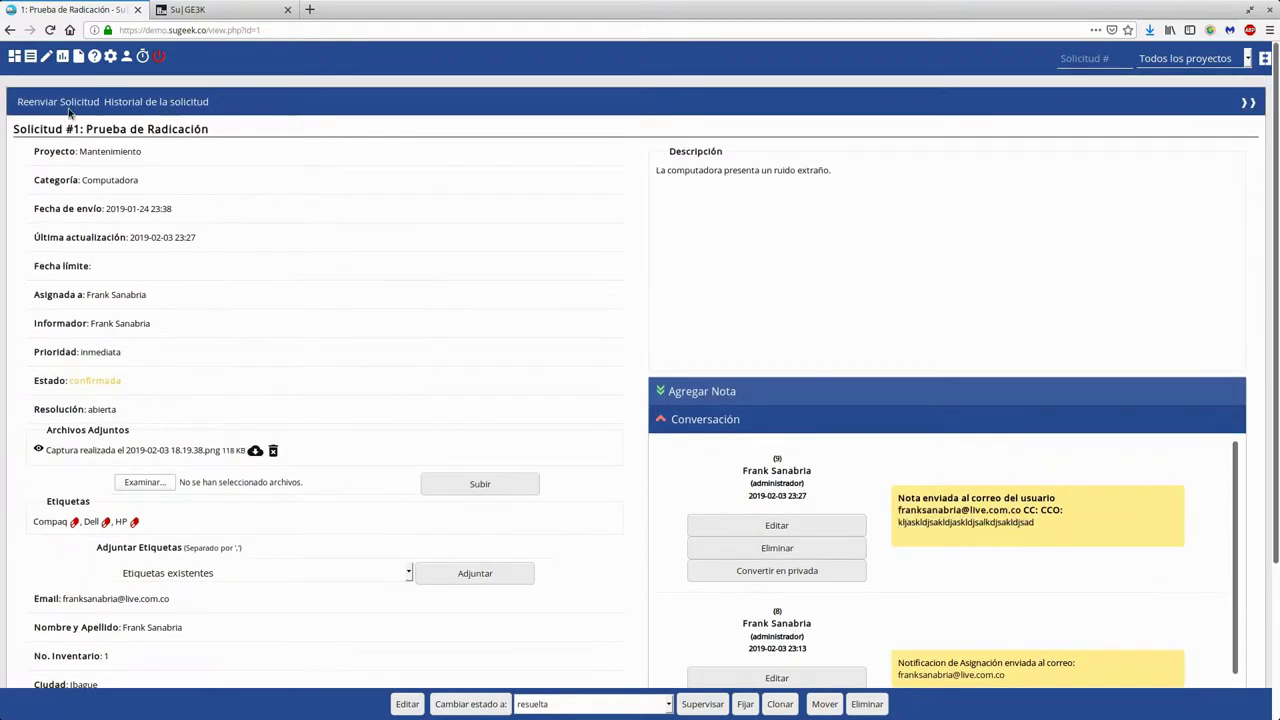
Forward ticket 1 to the suggested recipient with a short message and the 15.27.04 screenshot attached
{"action": "left_click", "coordinate": [62, 102]}
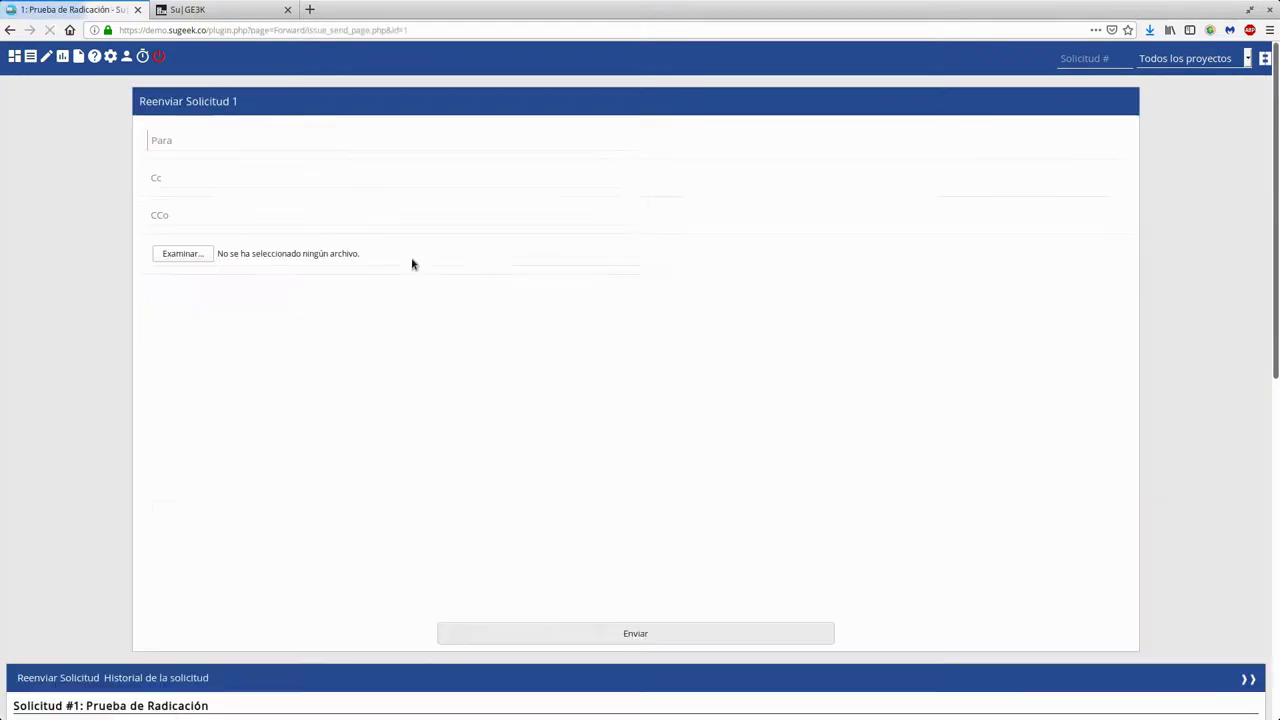
{"action": "key", "text": "Down"}
{"action": "key", "text": "Down"}
{"action": "left_click", "coordinate": [251, 400]}
{"action": "type", "text": "asdsadsadsadsad"}
{"action": "left_click", "coordinate": [178, 256]}
{"action": "left_click", "coordinate": [590, 217]}
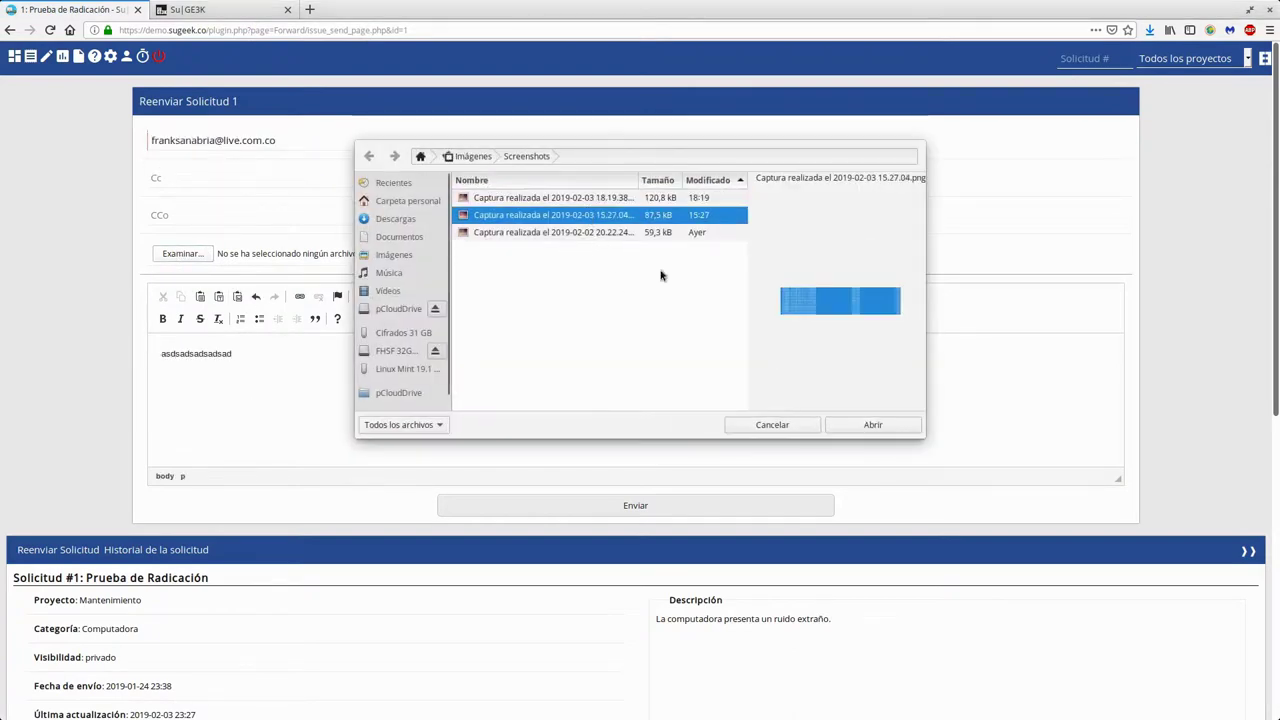
{"action": "left_click", "coordinate": [871, 424]}
{"action": "left_click", "coordinate": [657, 510]}
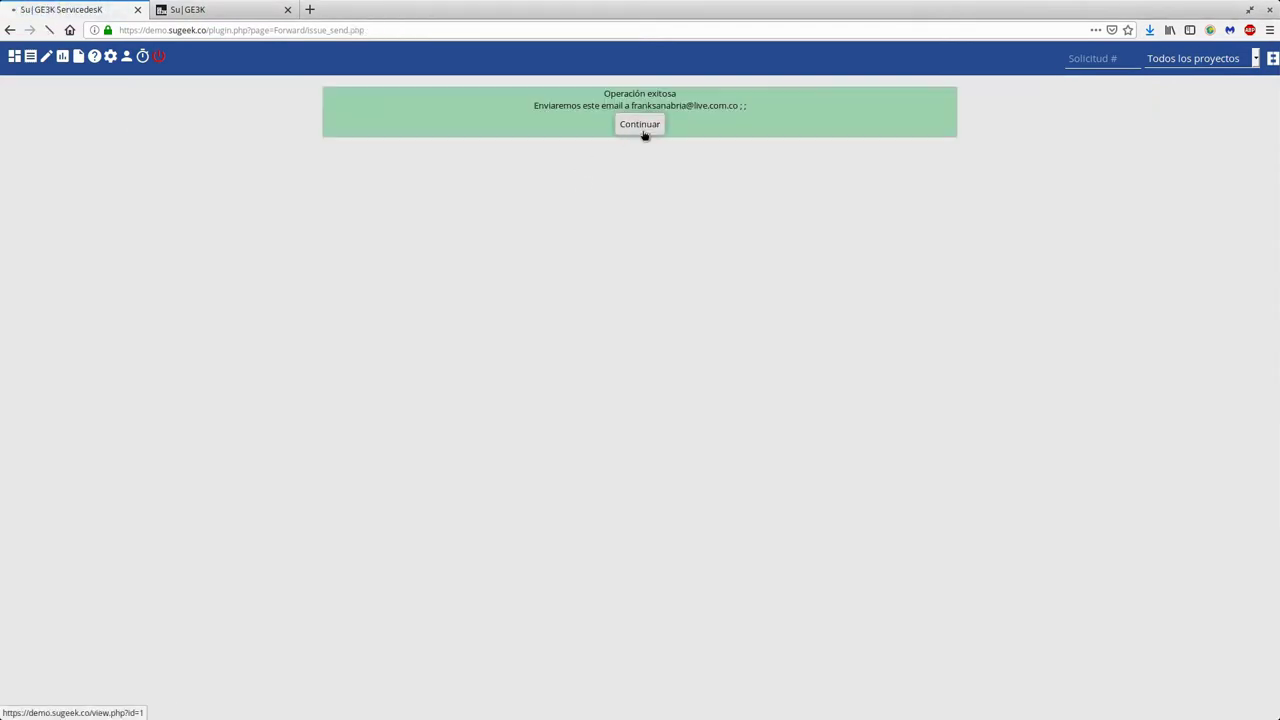
{"action": "left_click", "coordinate": [640, 125]}
{"action": "scroll", "coordinate": [201, 268], "scroll_direction": "down", "scroll_amount": 3}
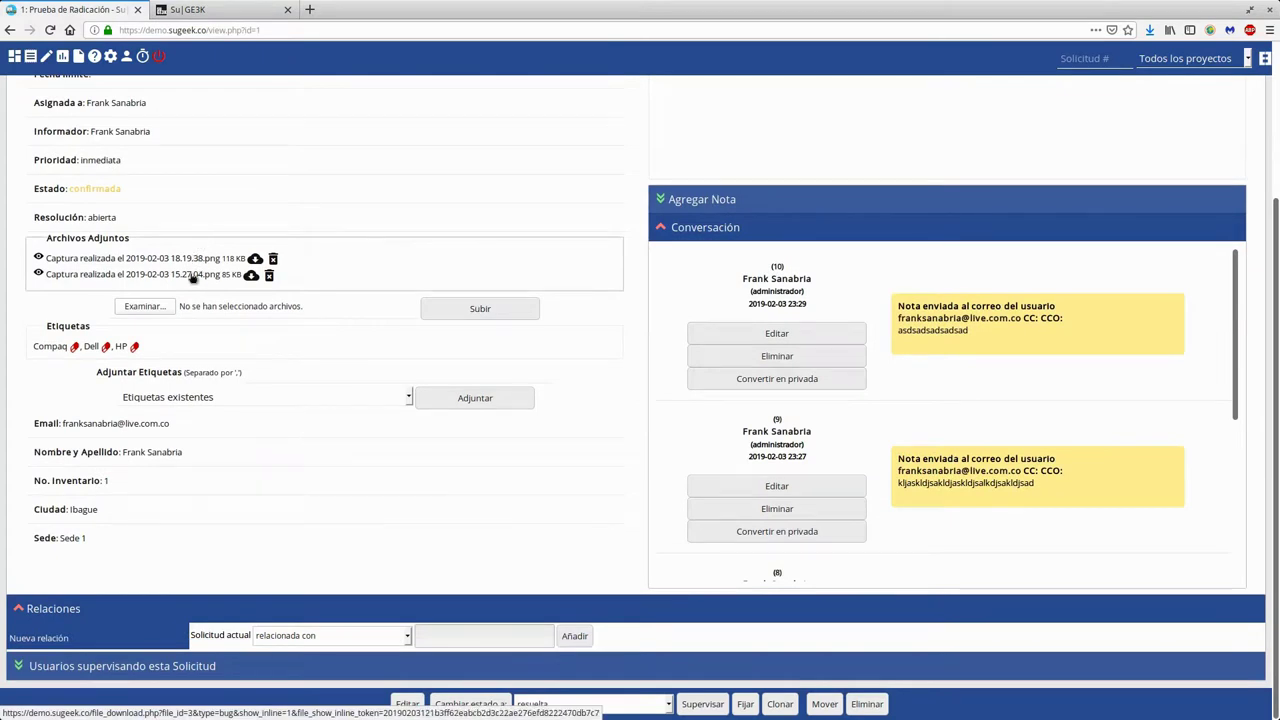
{"action": "left_click", "coordinate": [178, 261]}
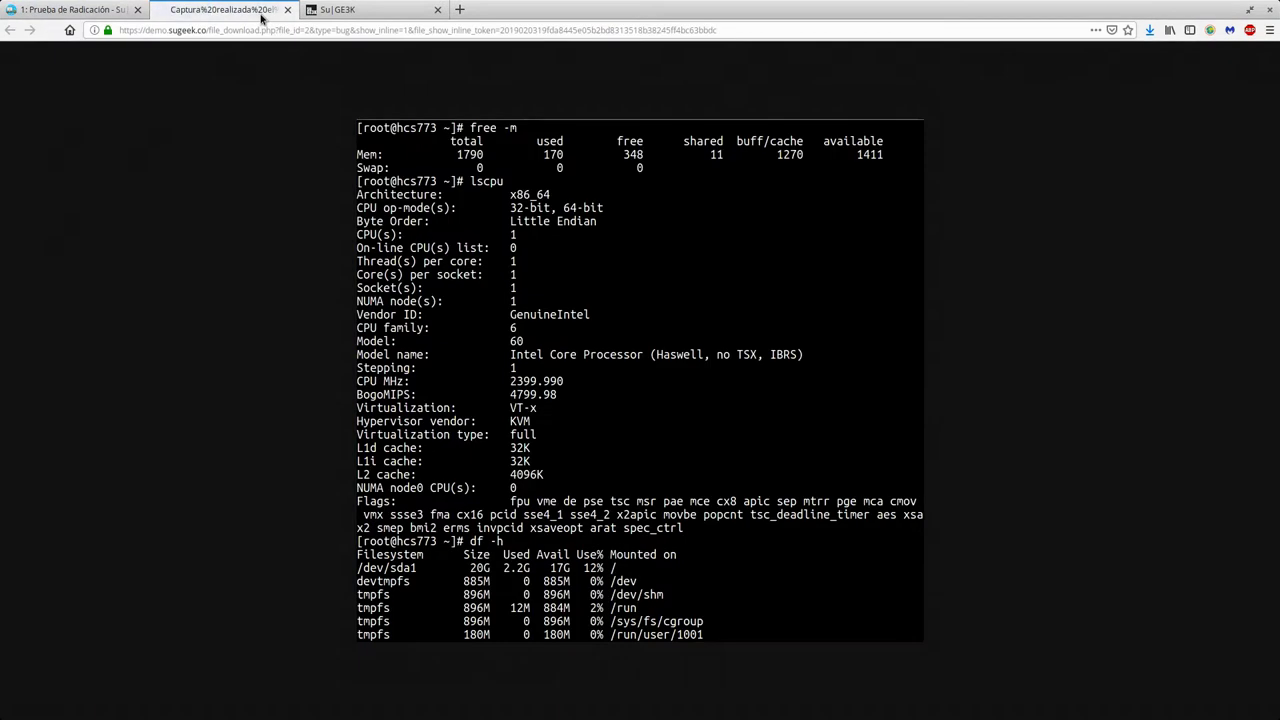
{"action": "left_click", "coordinate": [289, 12]}
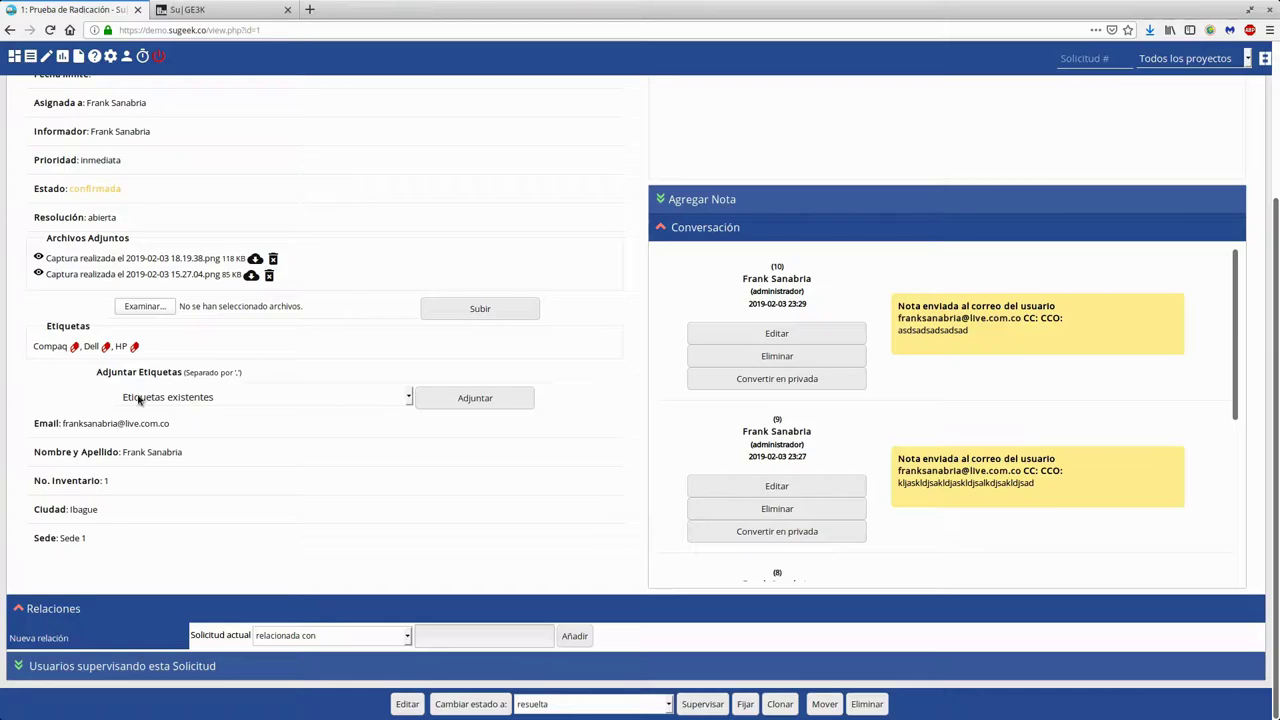
{"action": "left_click", "coordinate": [145, 283]}
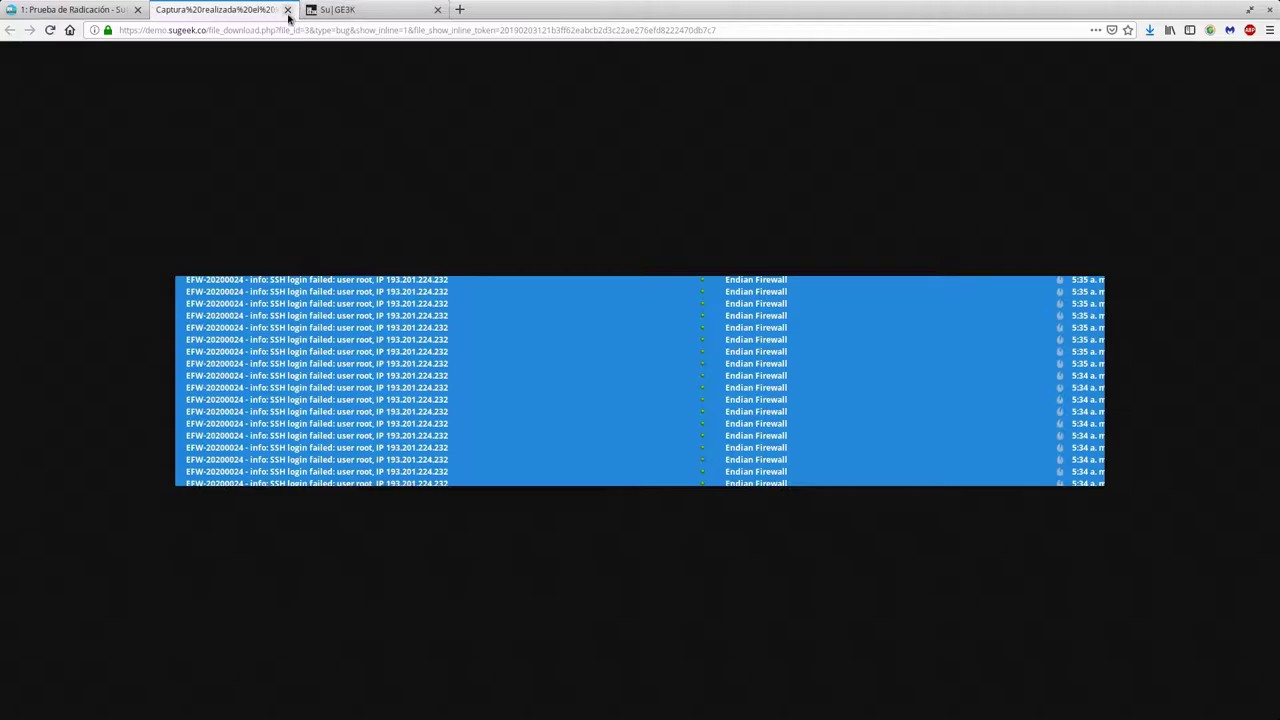
{"action": "left_click", "coordinate": [288, 10]}
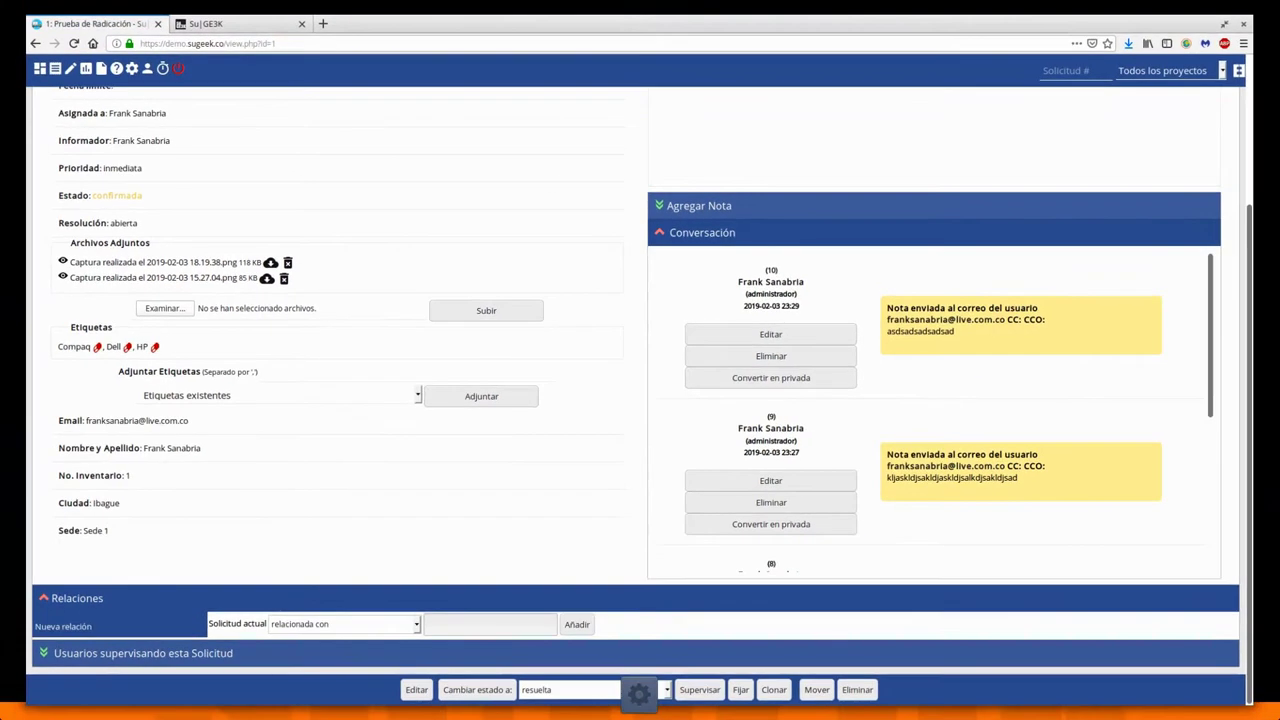
{"action": "key", "text": "alt+Tab"}
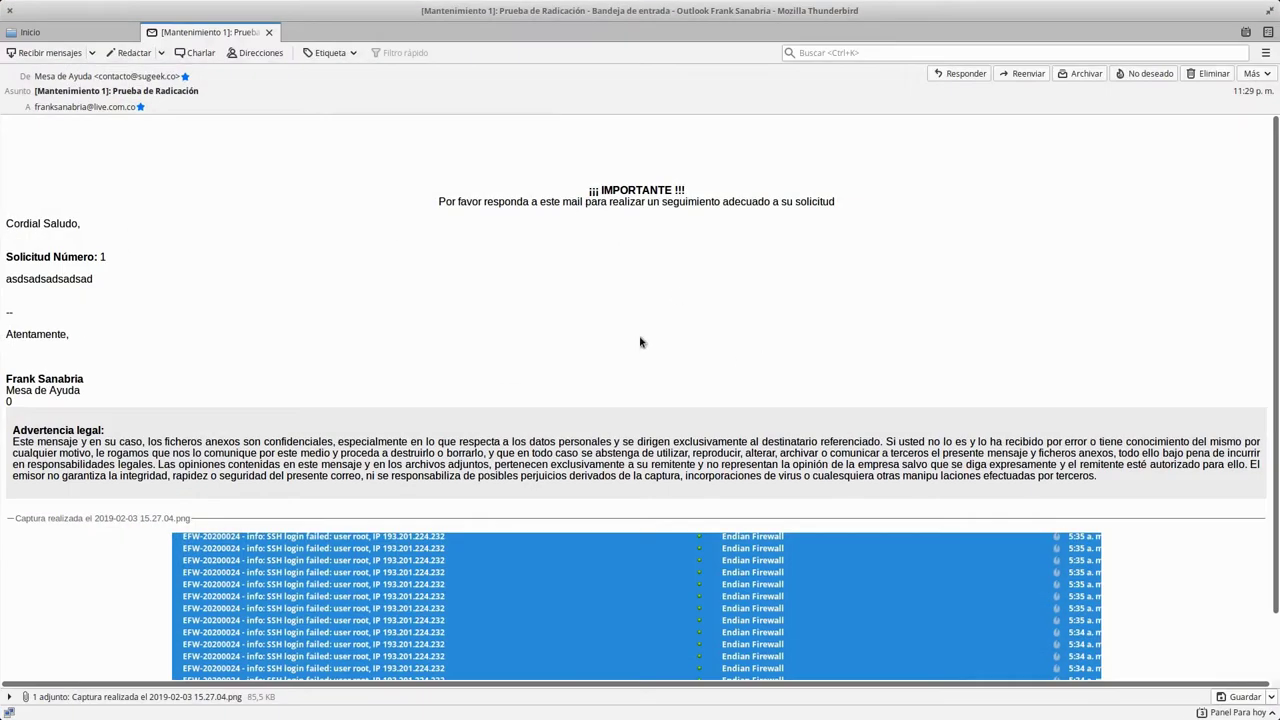
{"action": "scroll", "coordinate": [640, 335], "scroll_direction": "down", "scroll_amount": 1}
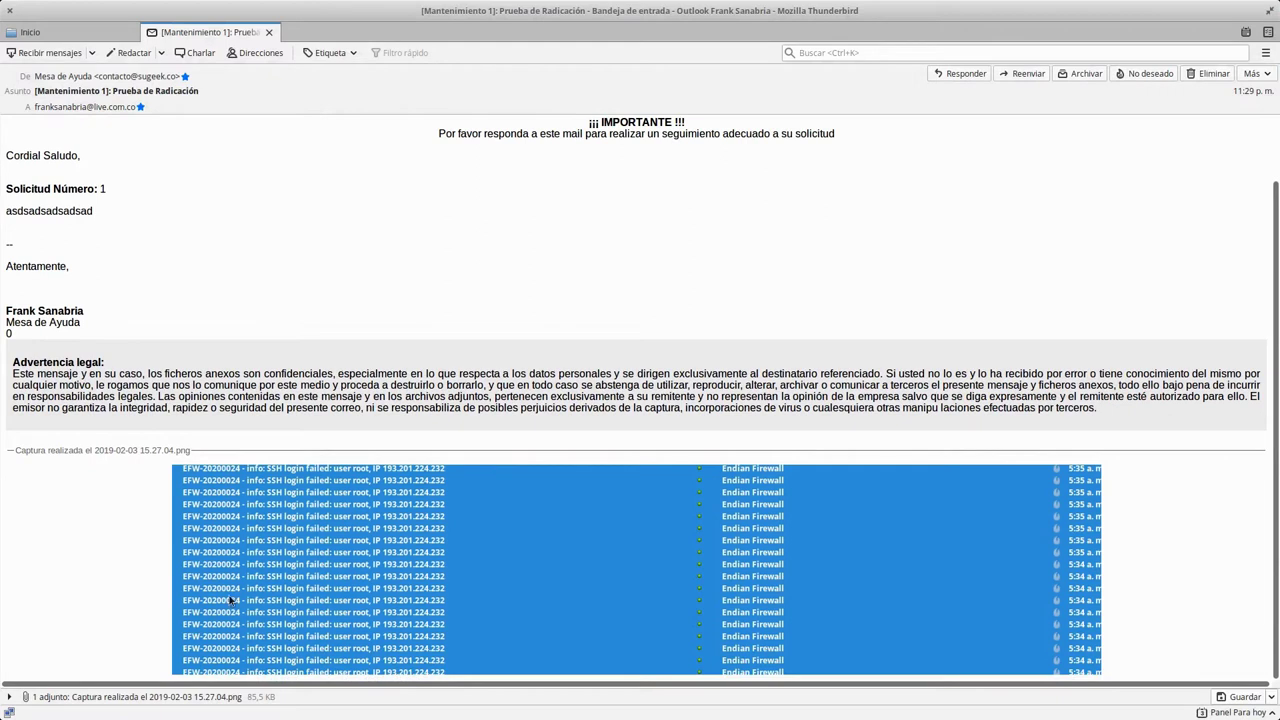
{"action": "scroll", "coordinate": [443, 451], "scroll_direction": "up", "scroll_amount": 1}
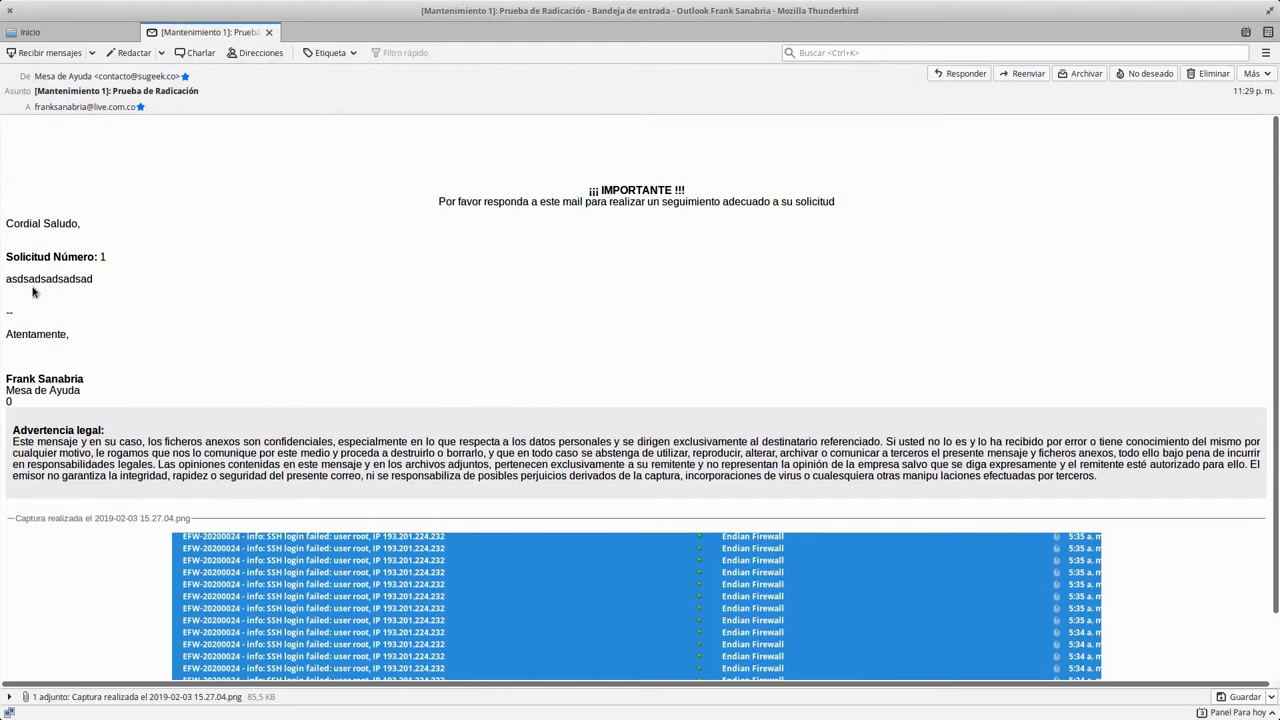
{"action": "double_click", "coordinate": [33, 282]}
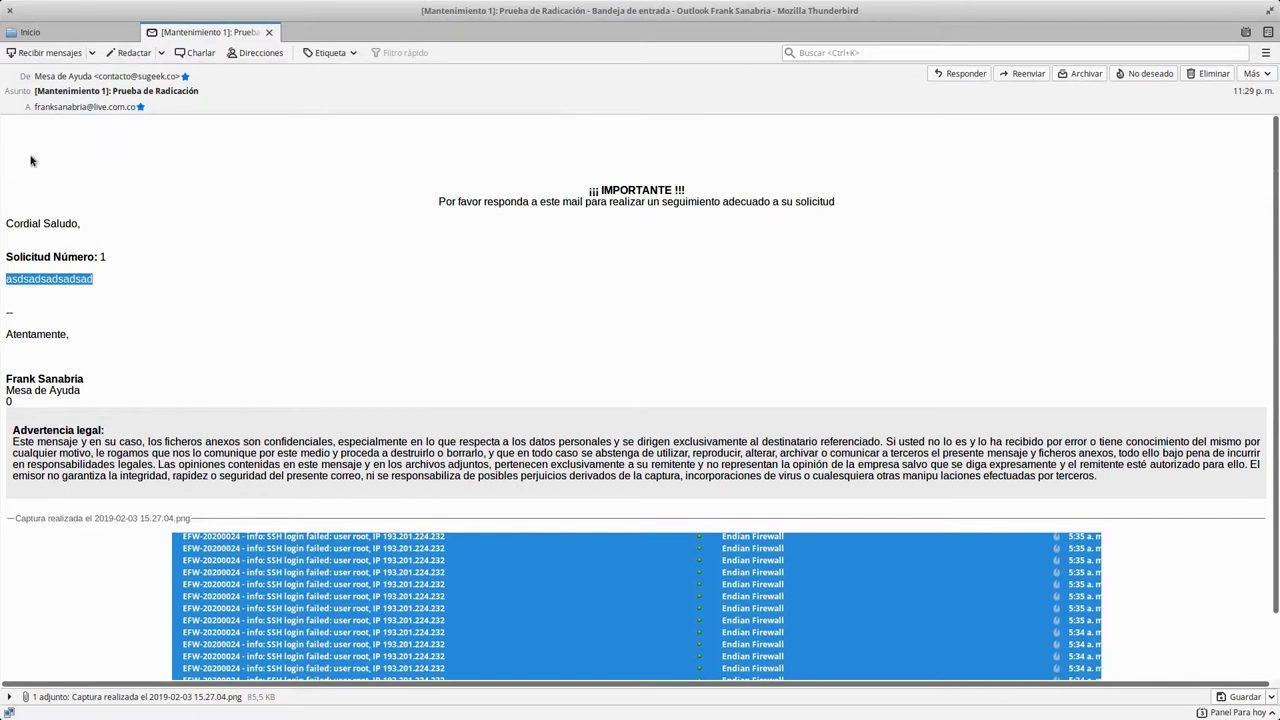
{"action": "left_click_drag", "start_coordinate": [823, 154], "coordinate": [606, 229]}
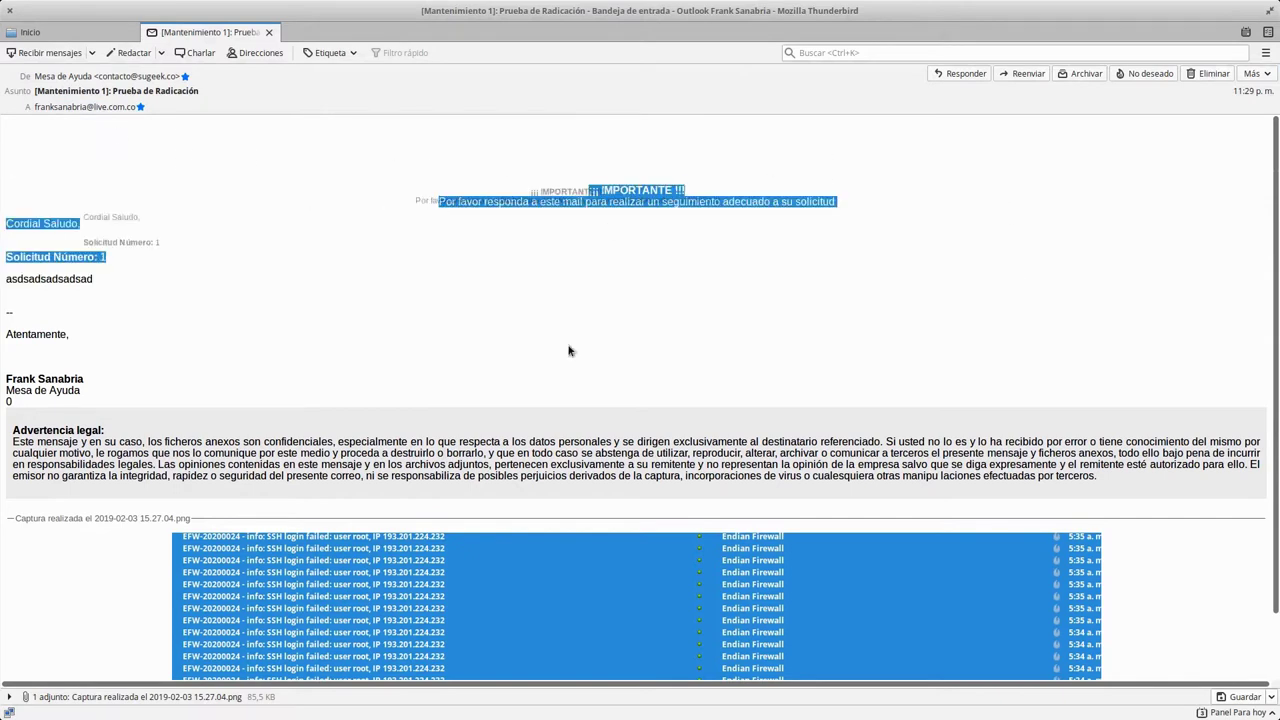
{"action": "left_click_drag", "start_coordinate": [443, 386], "coordinate": [40, 156]}
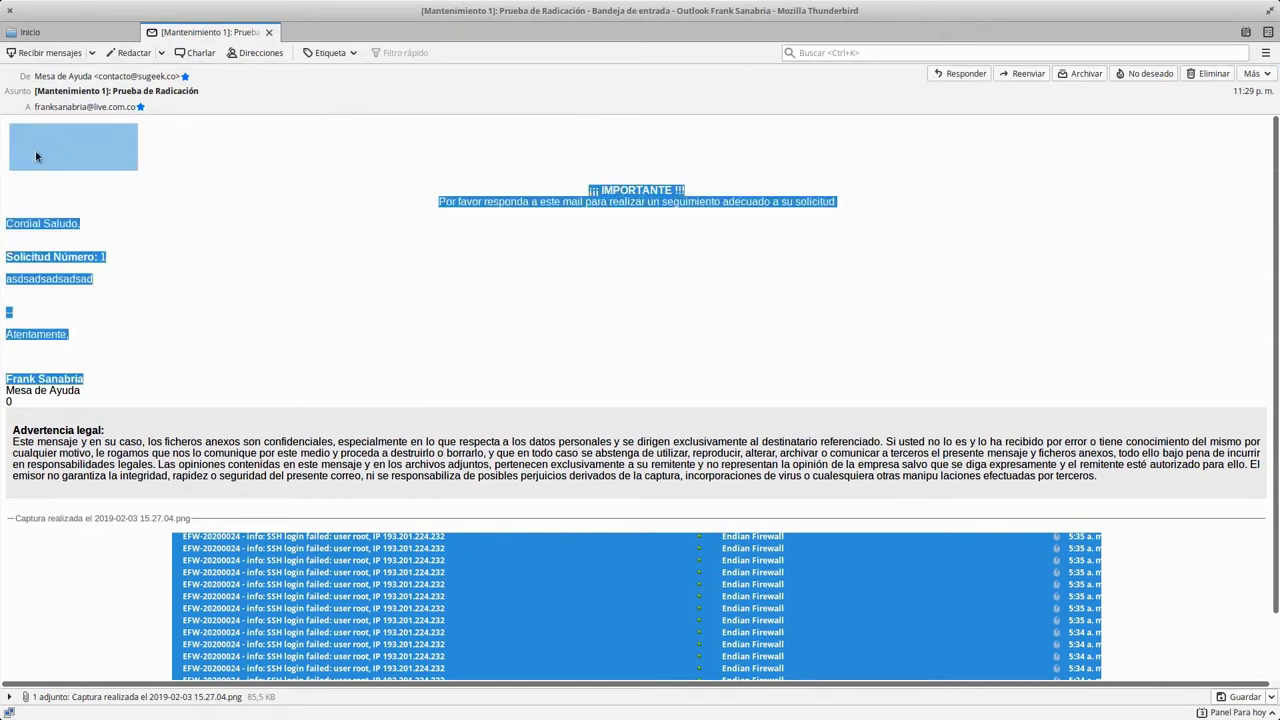
{"action": "left_click", "coordinate": [235, 227]}
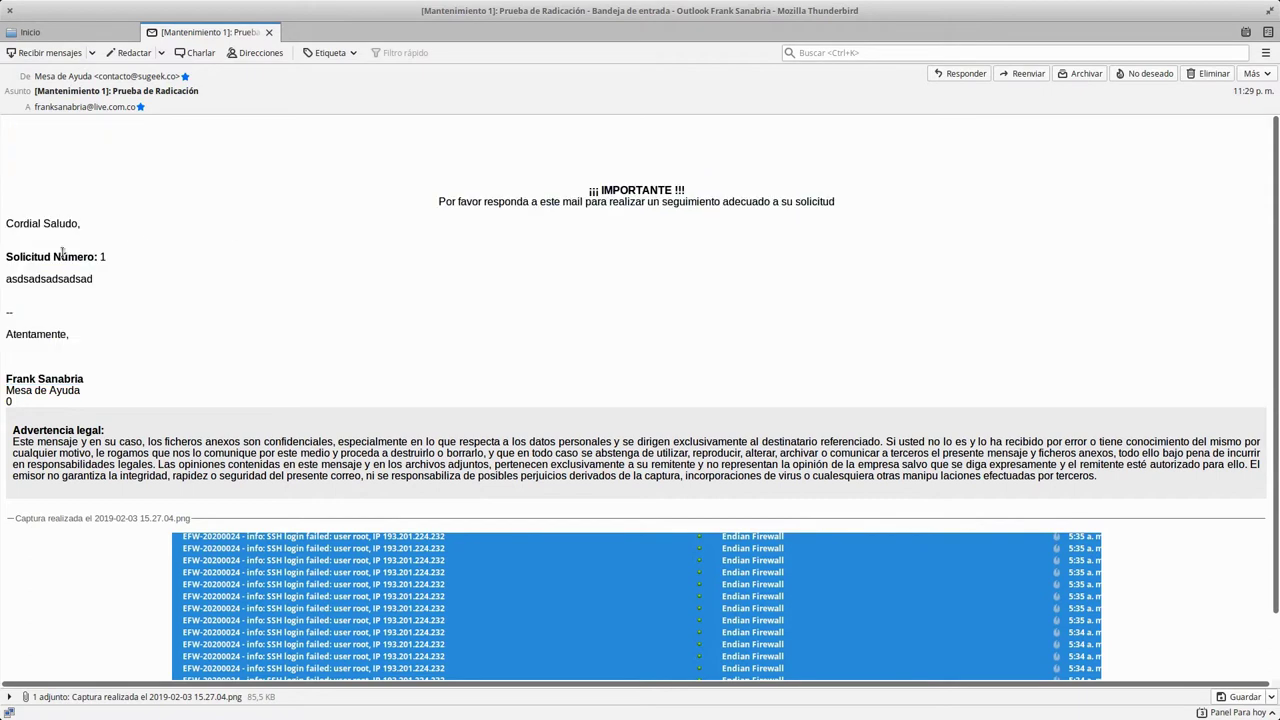
{"action": "left_click_drag", "start_coordinate": [46, 256], "coordinate": [108, 258]}
{"action": "left_click", "coordinate": [30, 285]}
{"action": "left_click_drag", "start_coordinate": [20, 281], "coordinate": [96, 284]}
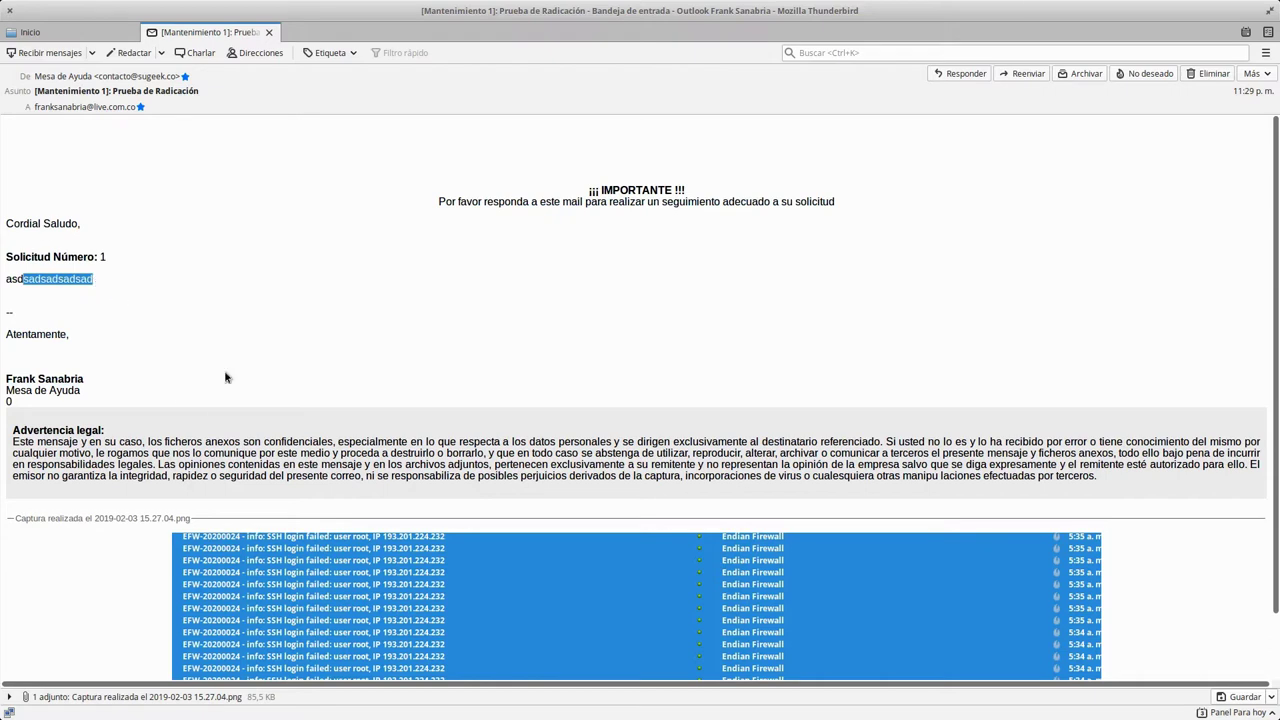
{"action": "scroll", "coordinate": [446, 334], "scroll_direction": "down", "scroll_amount": 2}
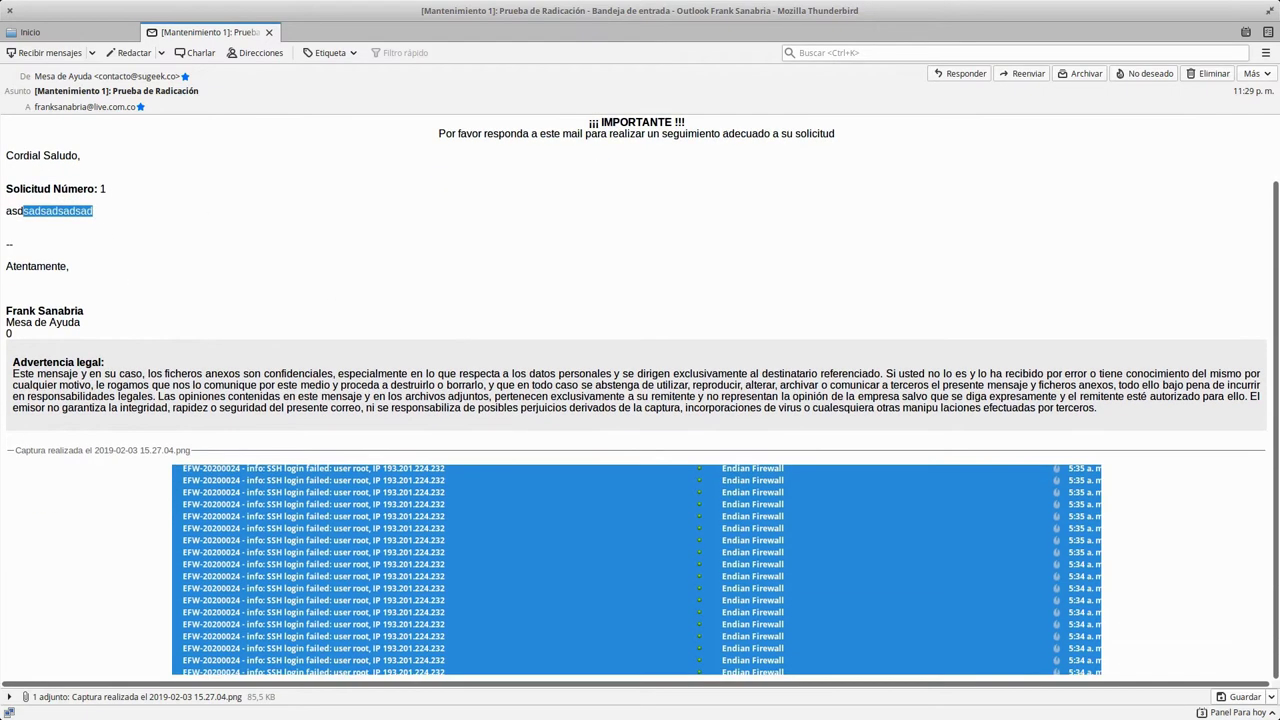
{"action": "left_click", "coordinate": [11, 11]}
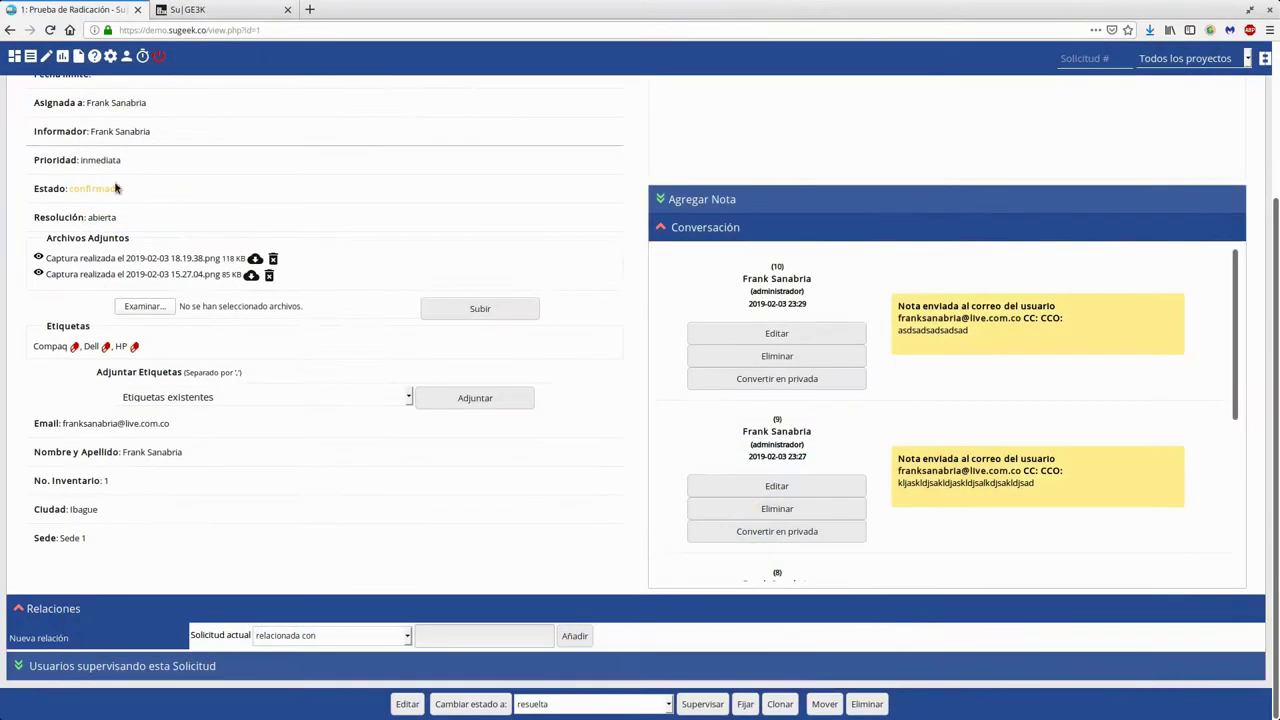
Review the older Conversación notes, then bring up the administration overview showing MantisBT 1.2.20 Rev_5
{"action": "scroll", "coordinate": [323, 277], "scroll_direction": "up", "scroll_amount": 5}
{"action": "scroll", "coordinate": [457, 420], "scroll_direction": "down", "scroll_amount": 3}
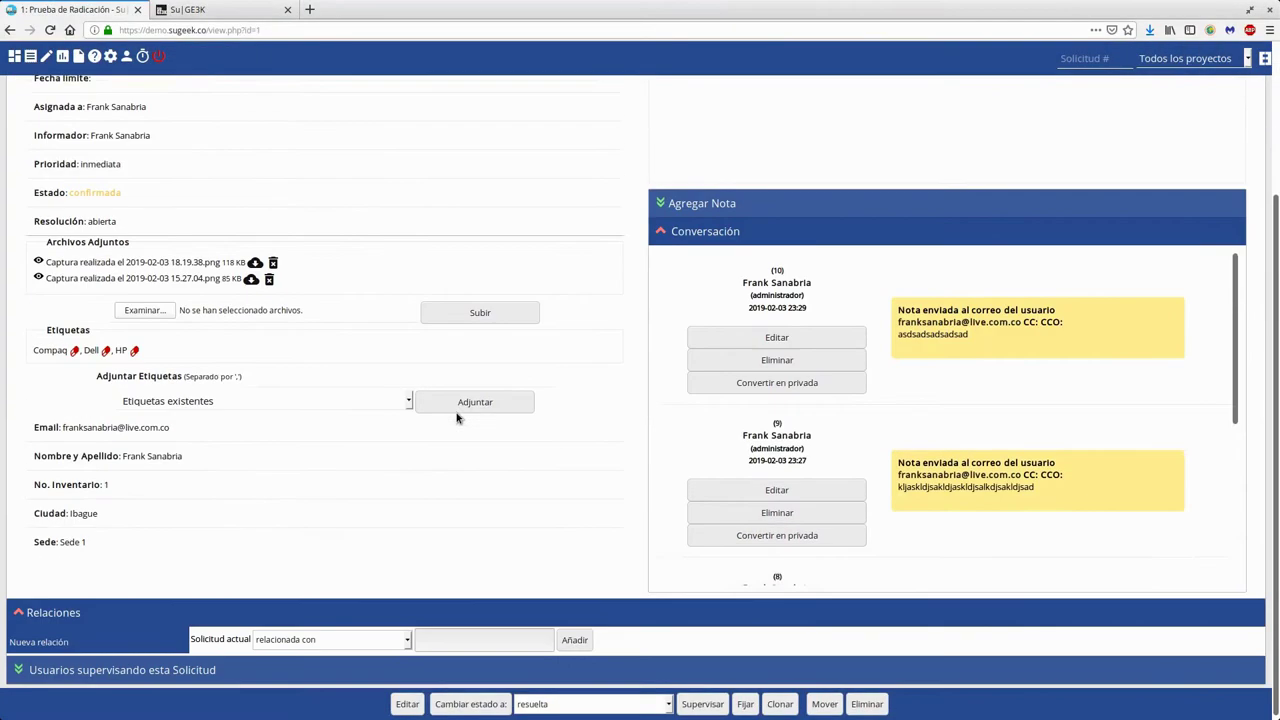
{"action": "scroll", "coordinate": [1089, 420], "scroll_direction": "down", "scroll_amount": 5}
{"action": "left_click_drag", "start_coordinate": [898, 372], "coordinate": [1090, 404]}
{"action": "left_click", "coordinate": [1090, 405]}
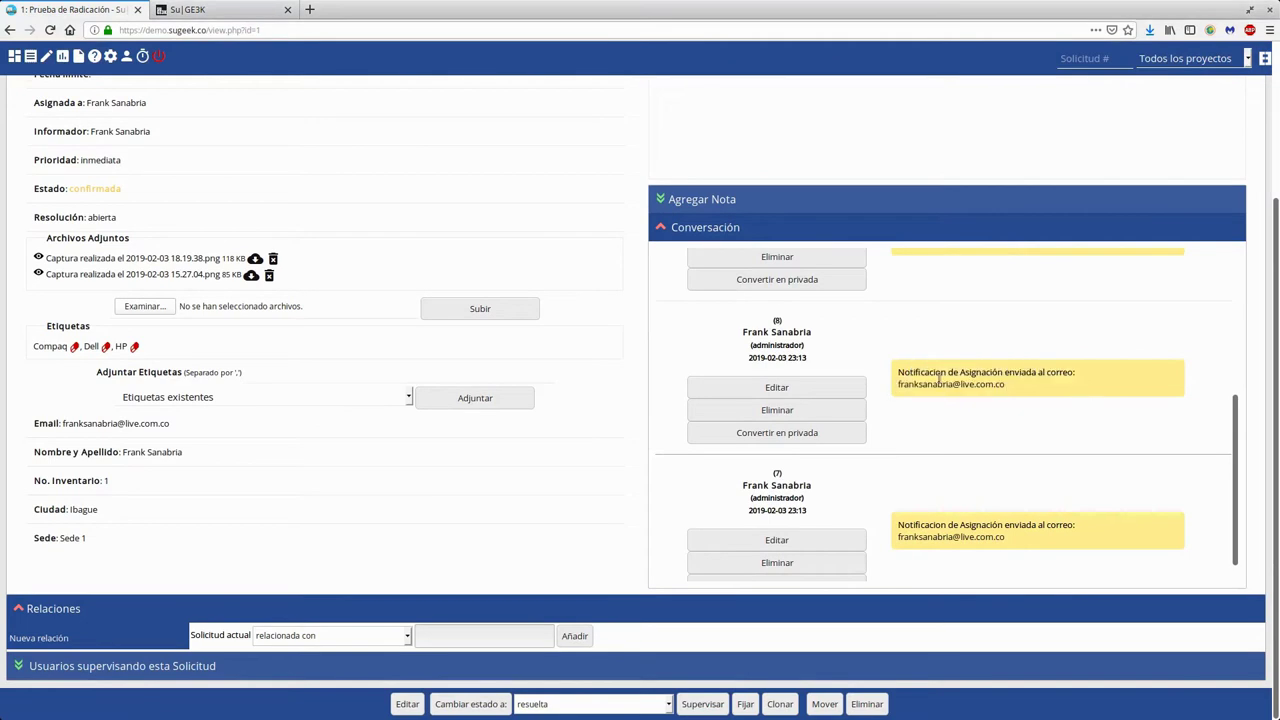
{"action": "left_click", "coordinate": [110, 56]}
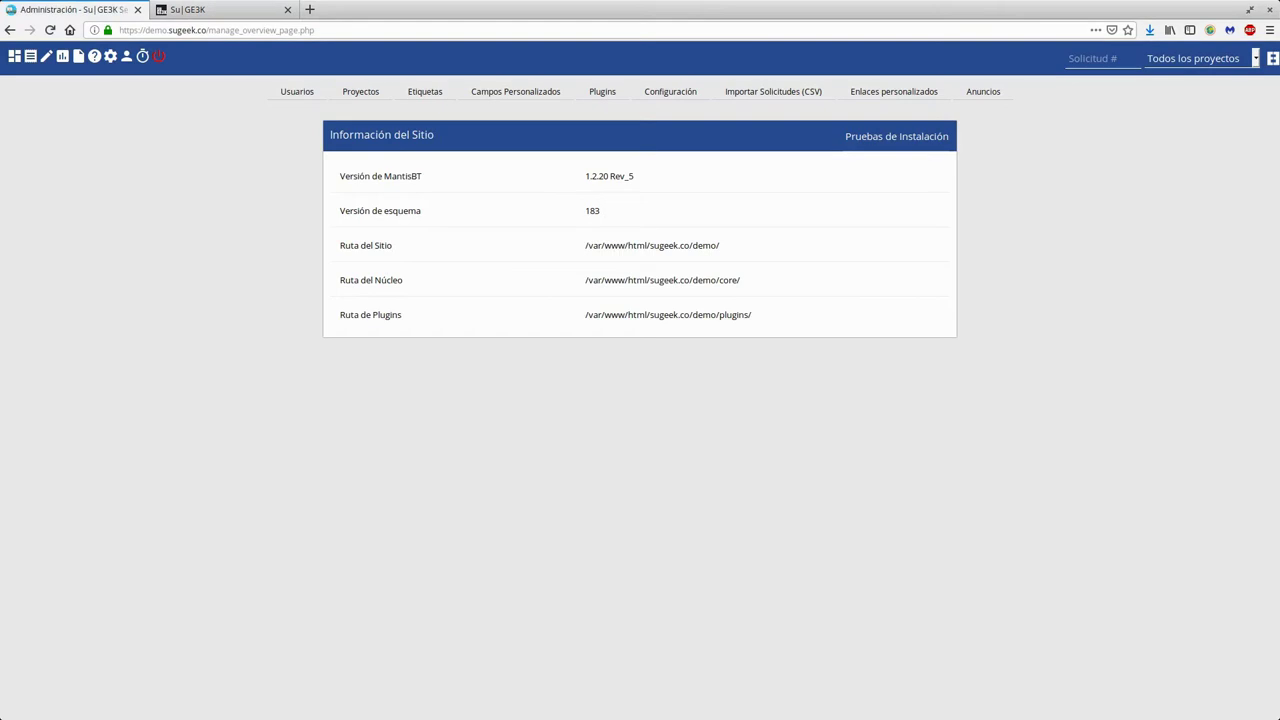
Browse the Plugins page: installed Reenviar Solicitud 2.1 and available Reportes por Email 0.9.3
{"action": "left_click", "coordinate": [600, 91]}
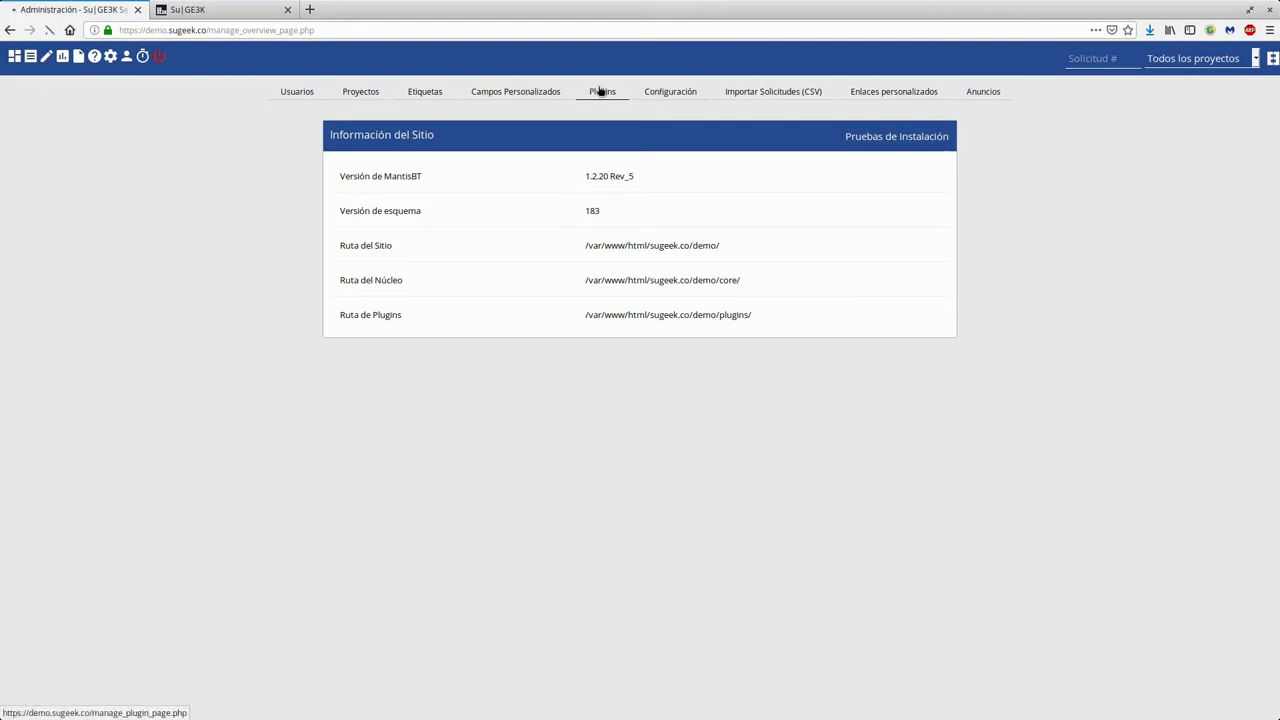
{"action": "scroll", "coordinate": [330, 435], "scroll_direction": "down", "scroll_amount": 3}
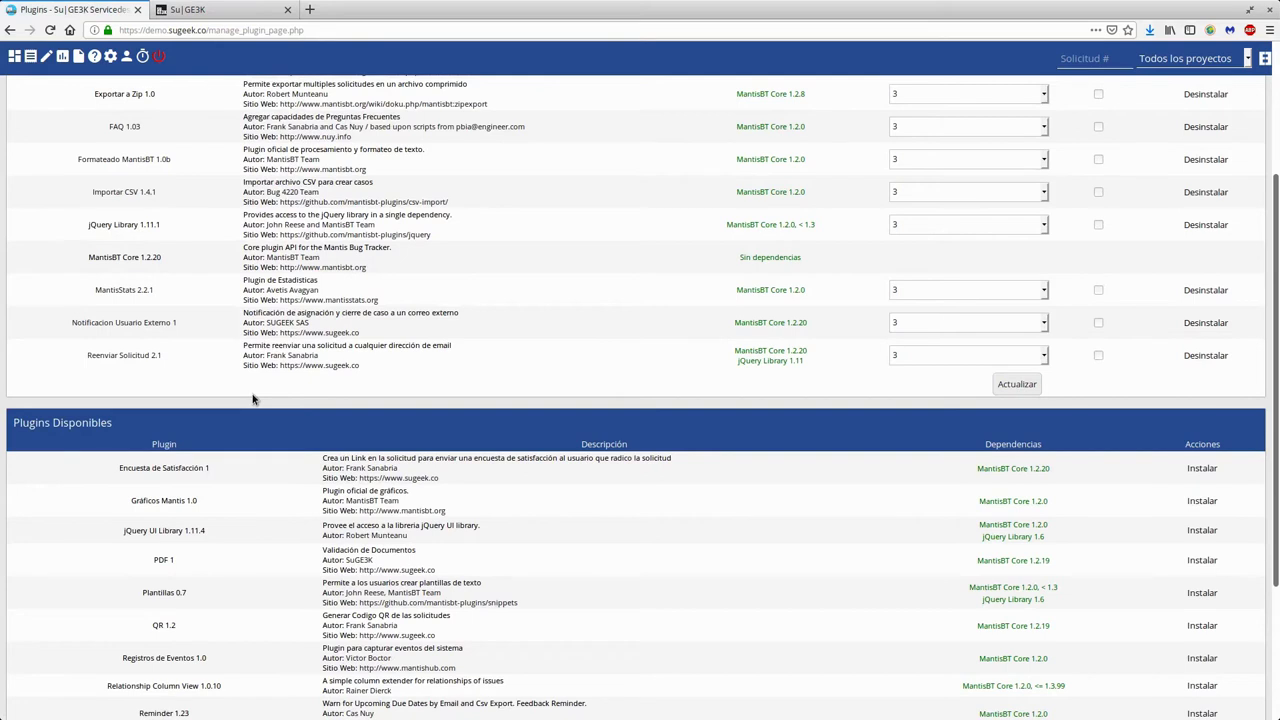
{"action": "left_click_drag", "start_coordinate": [89, 358], "coordinate": [167, 375]}
{"action": "scroll", "coordinate": [266, 460], "scroll_direction": "down", "scroll_amount": 3}
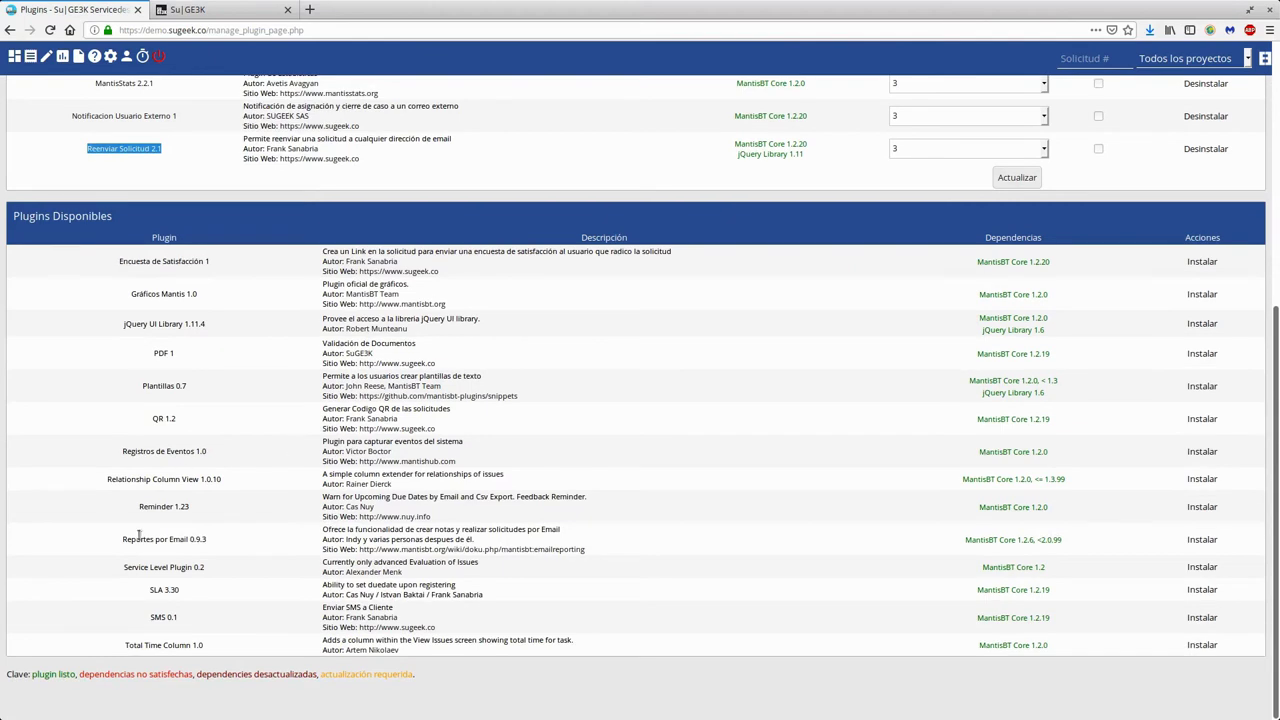
{"action": "left_click_drag", "start_coordinate": [111, 544], "coordinate": [222, 539]}
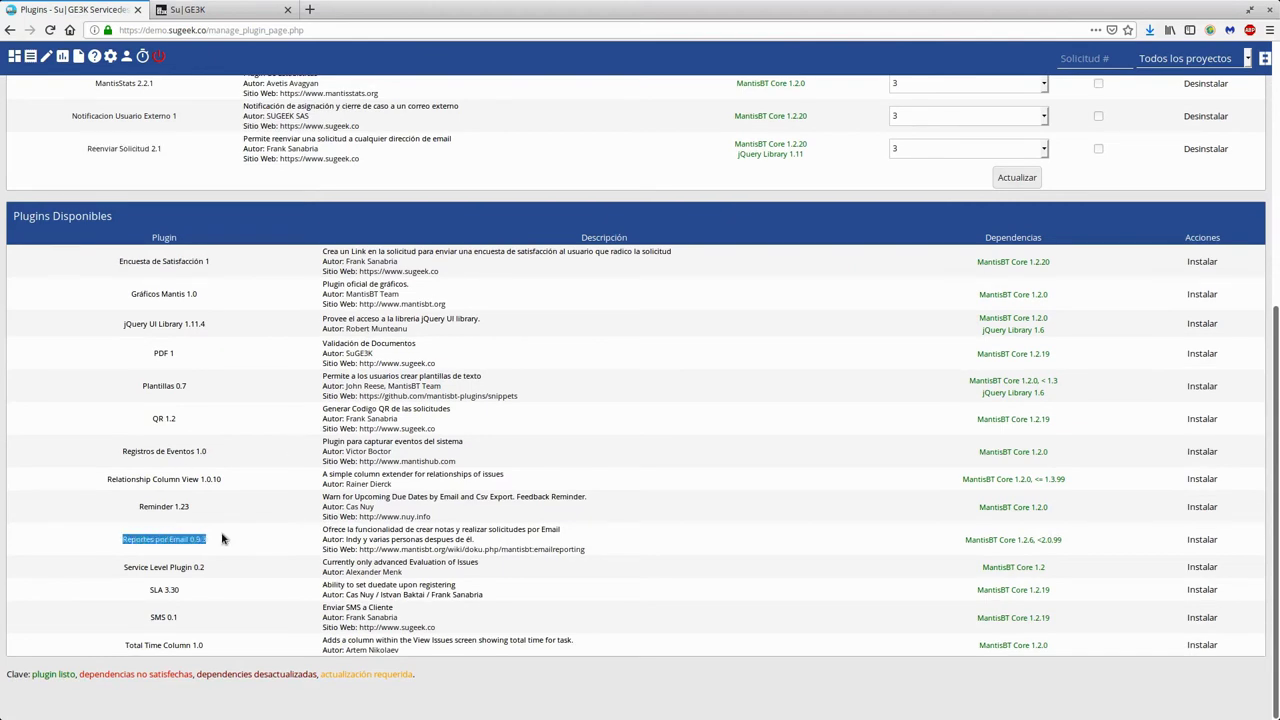